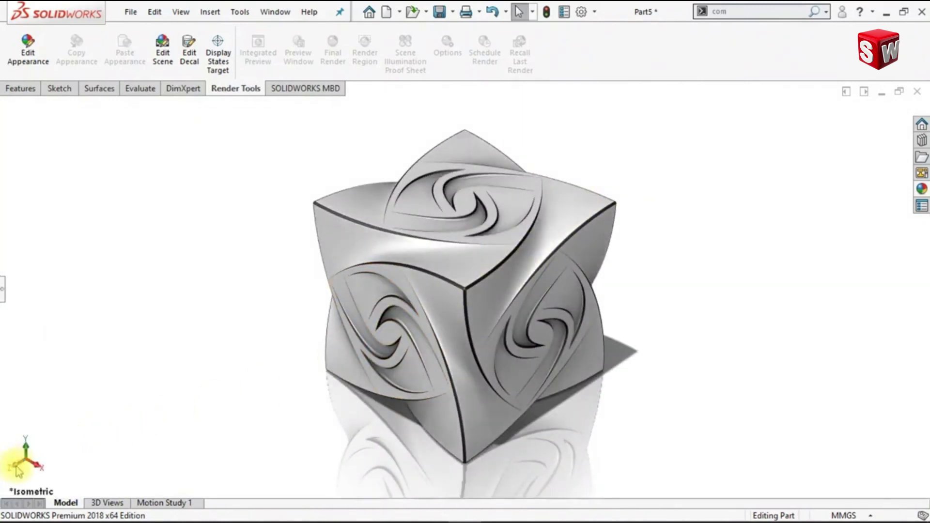
Examine the finished swirl-patterned cube from the front, a neighbouring side and slightly above
left_click(16, 465)
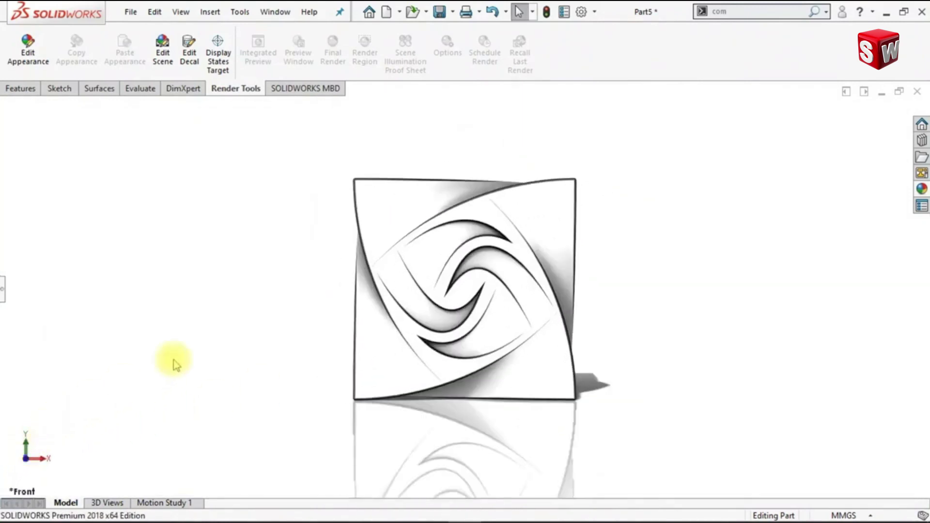
key("Left")
key("Left")
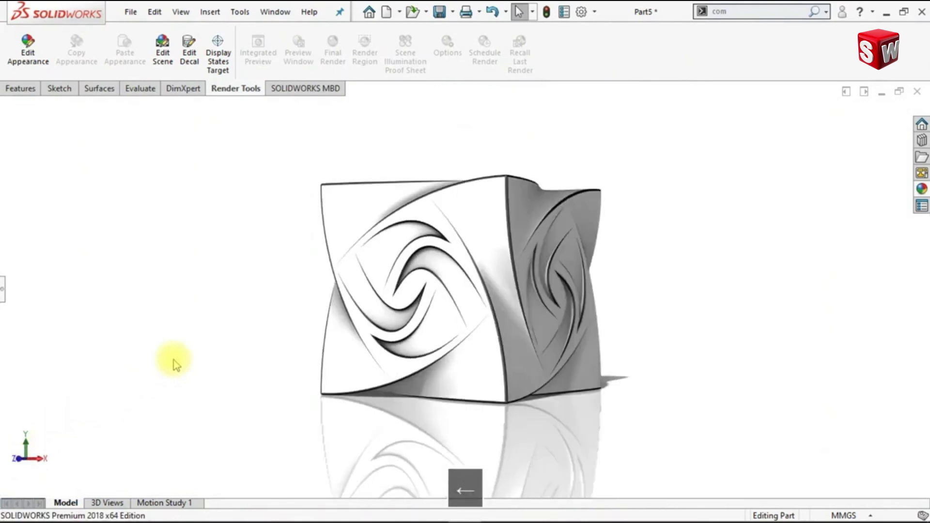
key("Left")
key("Left")
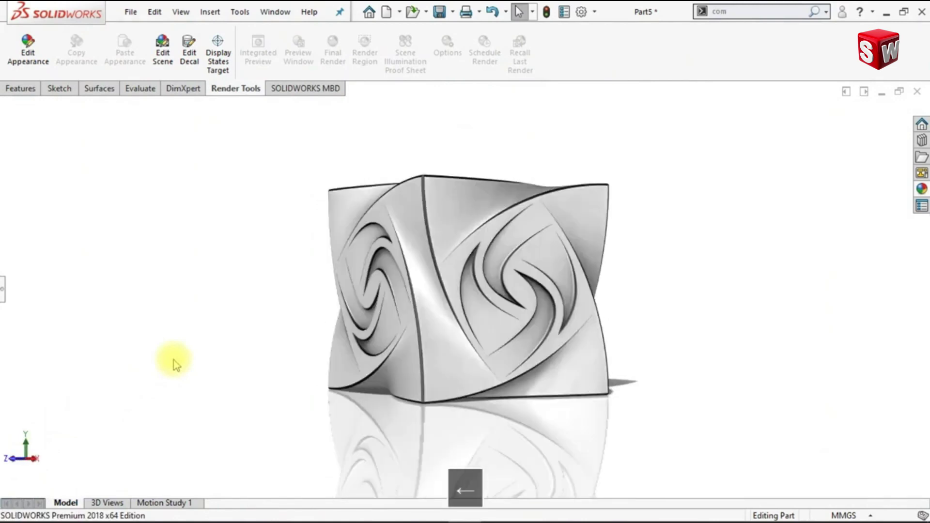
key("Down")
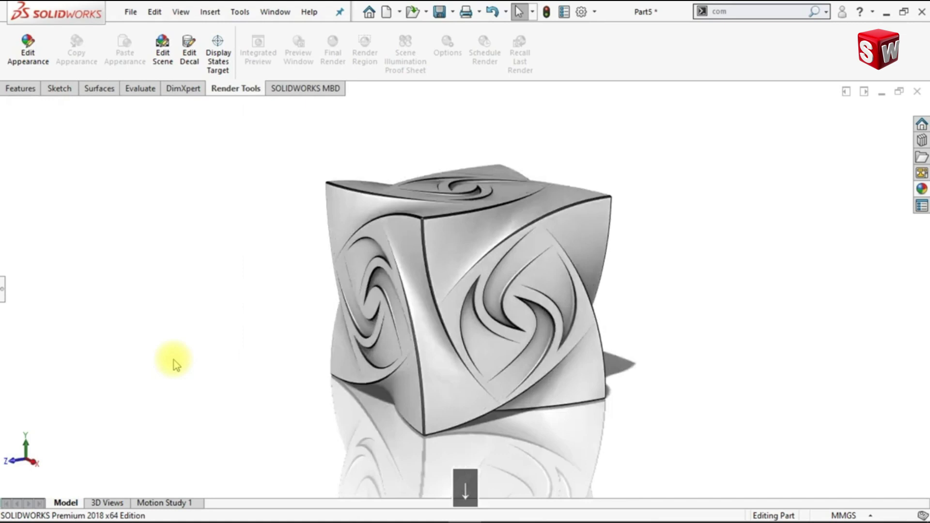
key("Down")
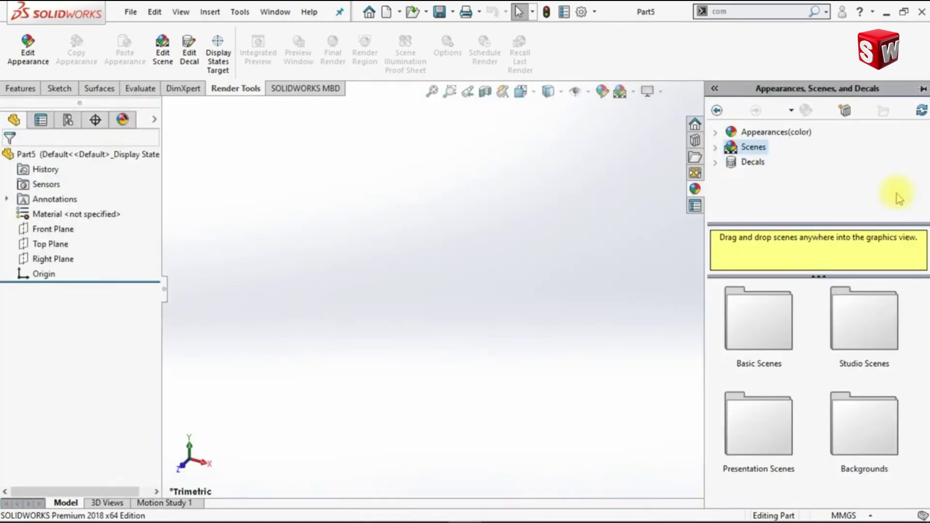
Apply the Backdrop - Studio Room 2 scene from the Basic Scenes to the part
left_click(715, 148)
left_click(748, 163)
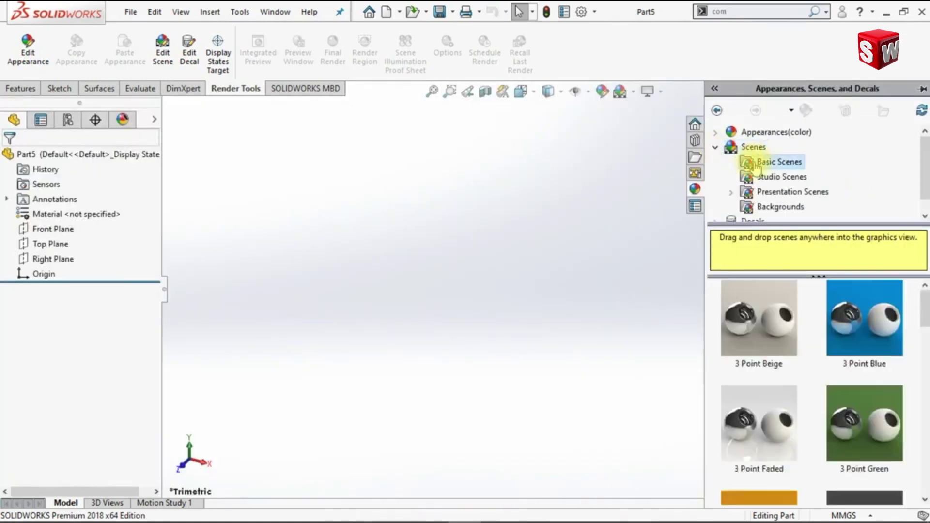
left_click_drag(926, 322, 926, 484)
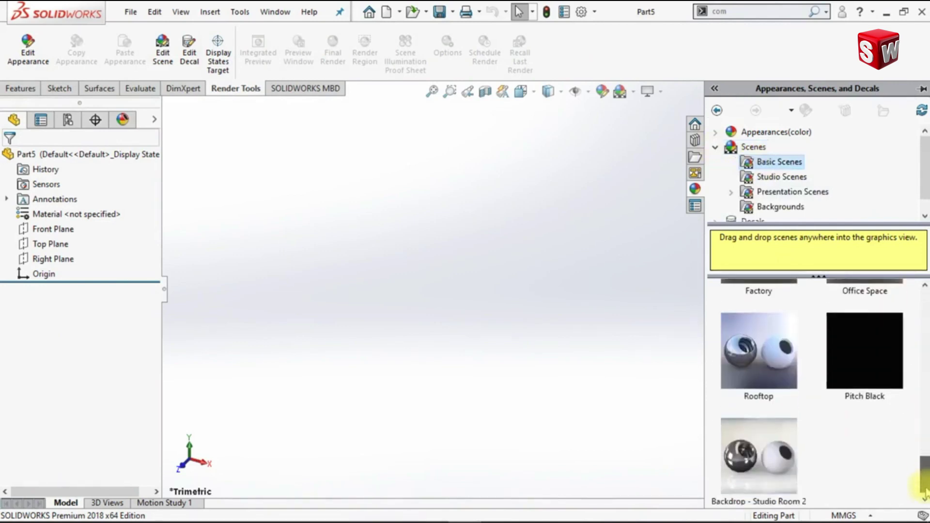
left_click(755, 462)
left_click_drag(755, 462, 619, 420)
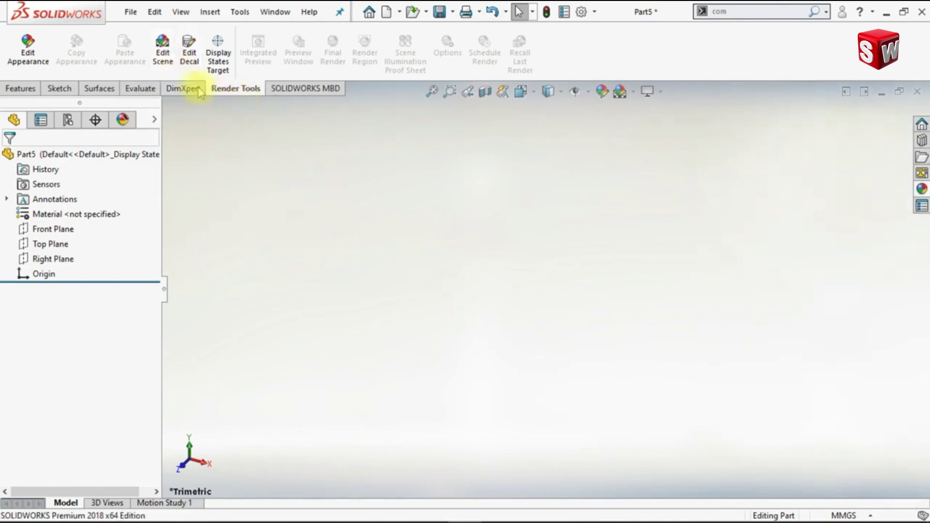
Edit the scene so that its background is set to None
left_click(165, 58)
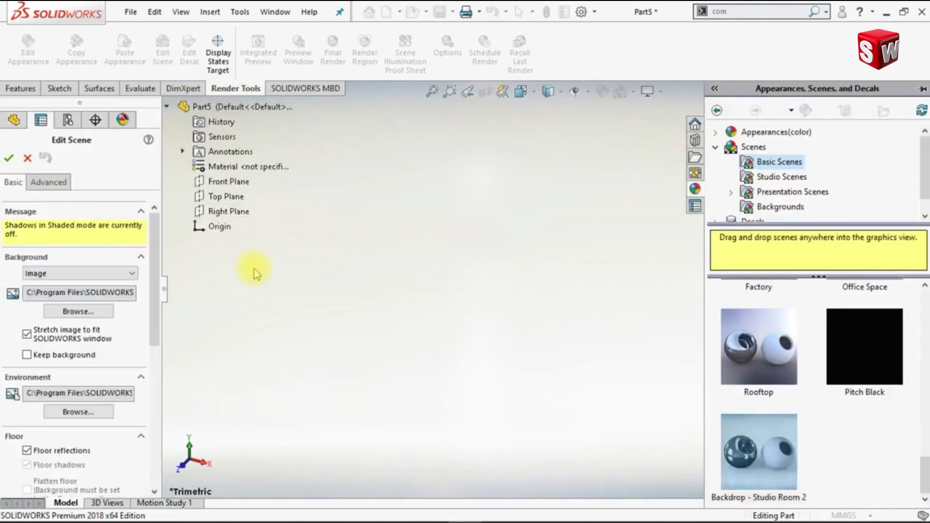
left_click(124, 274)
left_click(95, 288)
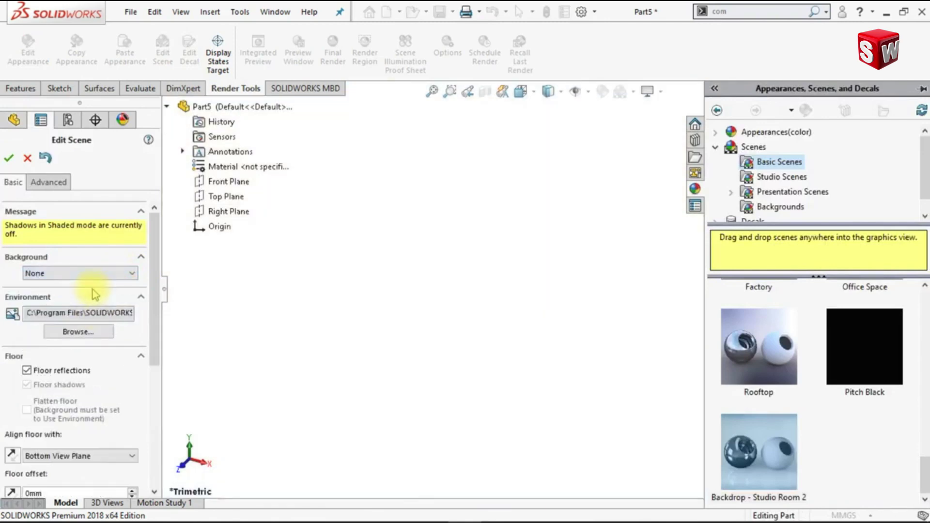
left_click(9, 158)
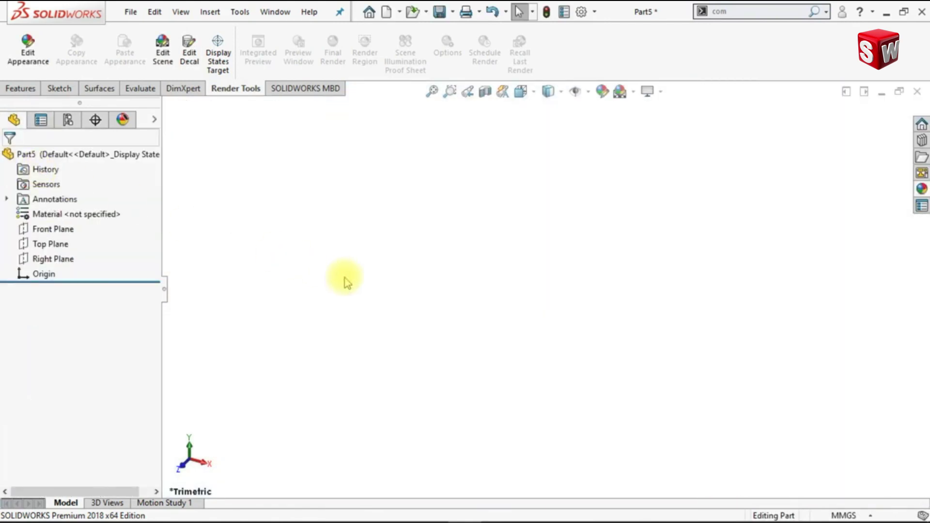
Sketch a center rectangle about 79 mm tall on the Top Plane, centred on the origin
left_click(53, 244)
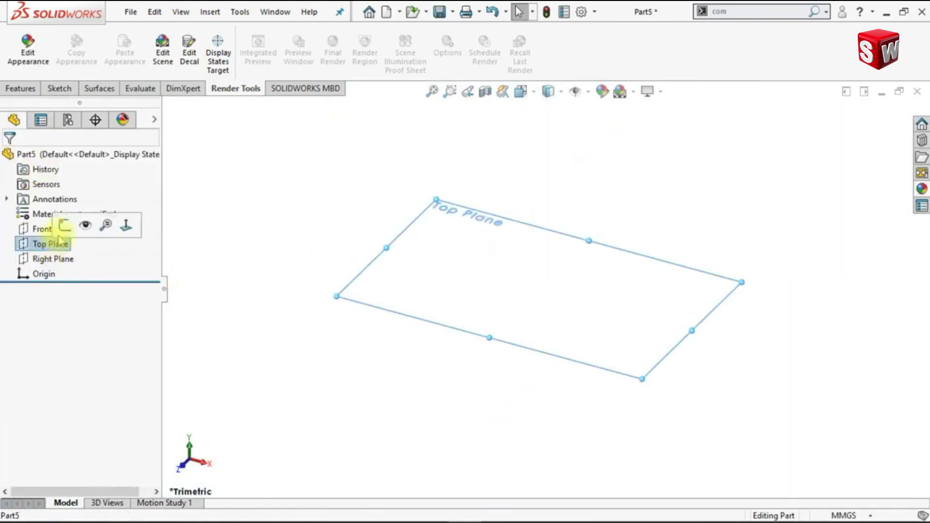
left_click(65, 226)
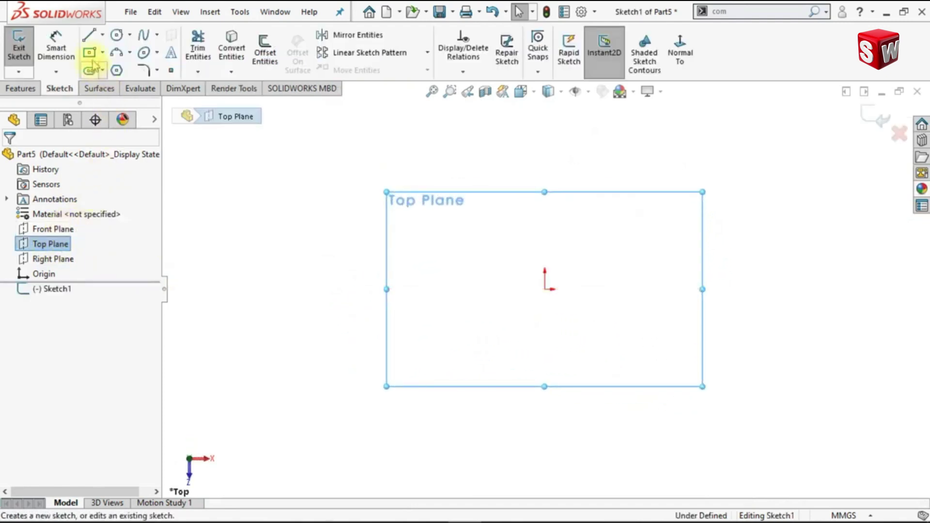
left_click(90, 54)
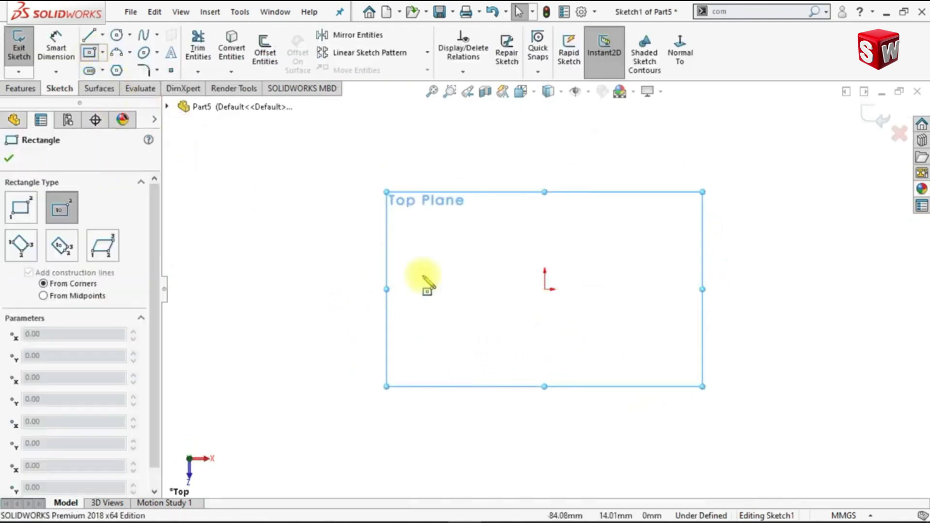
left_click(544, 289)
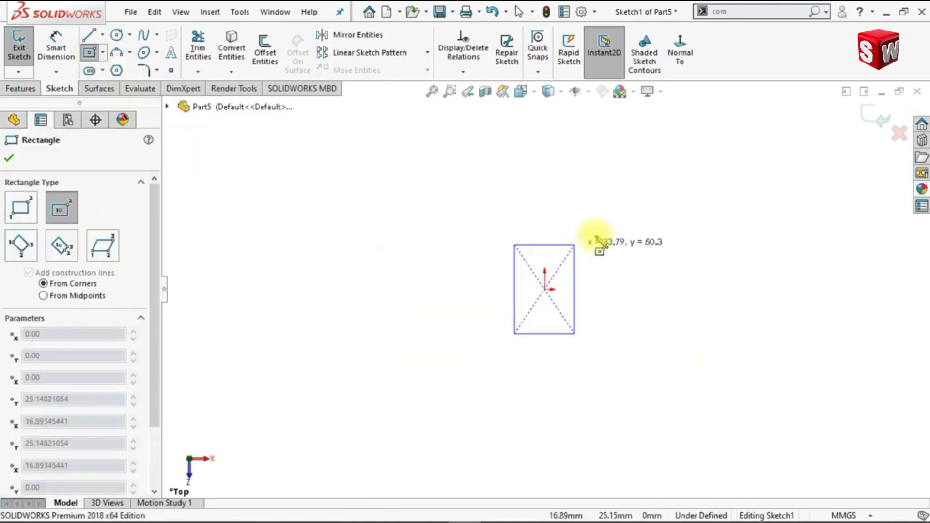
left_click(627, 219)
key("Escape")
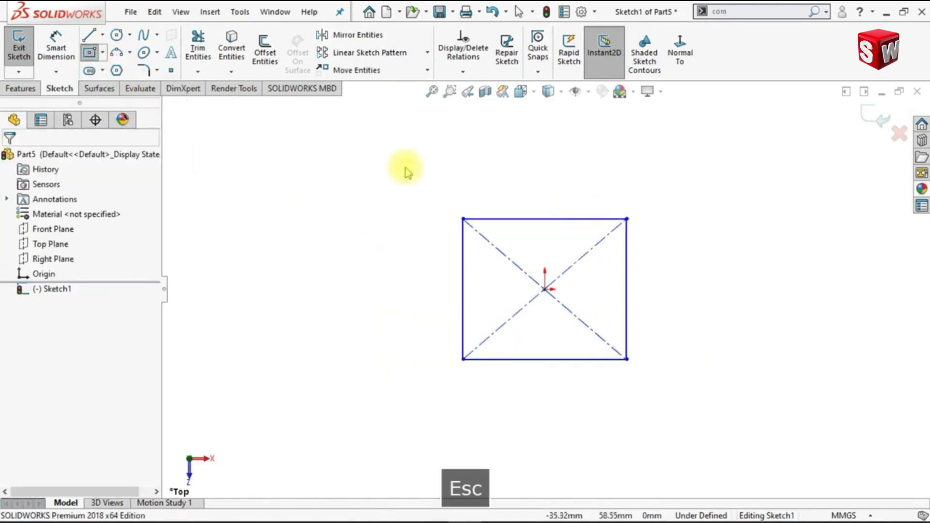
Add an Equal relation between the rectangle's upper and left sides to make it a square
left_click(494, 220)
left_click(464, 235, "ctrl")
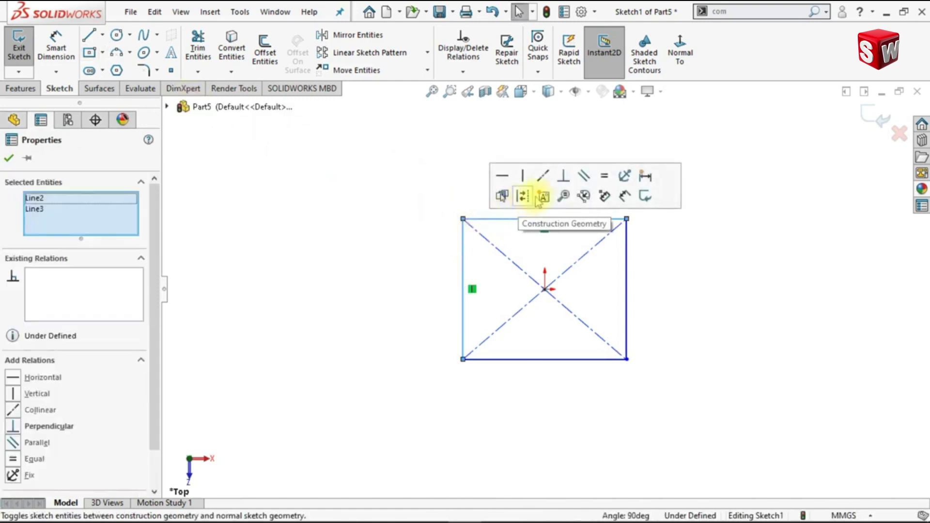
left_click(604, 177)
left_click(651, 247)
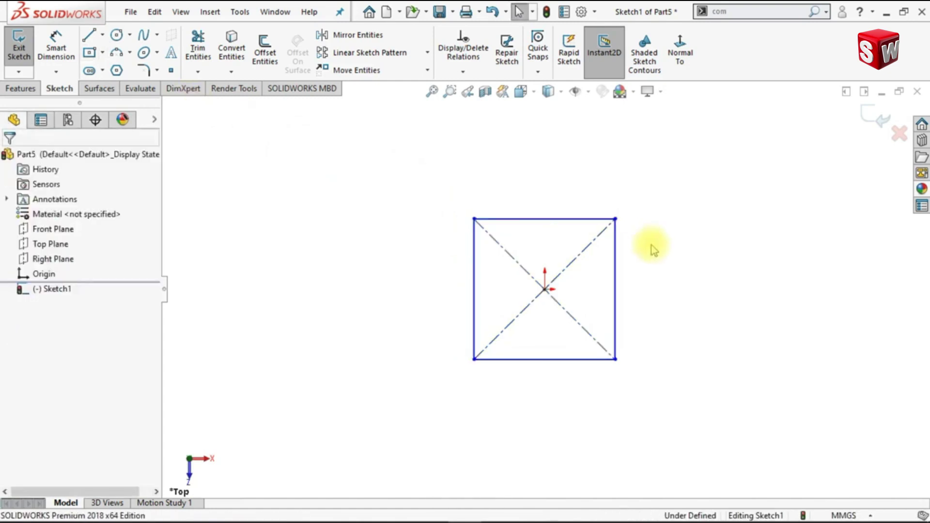
Dimension the square's upper side to 100 mm
left_click(55, 48)
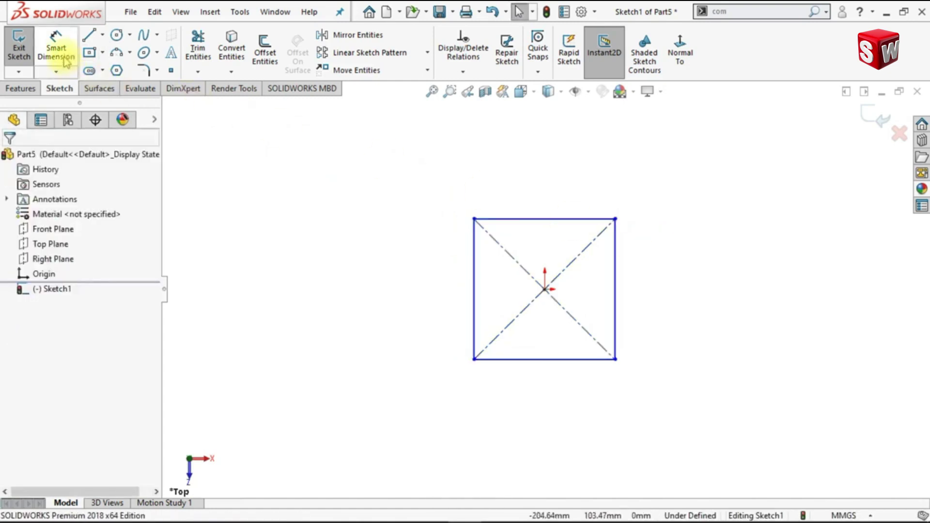
left_click(519, 220)
left_click(555, 211)
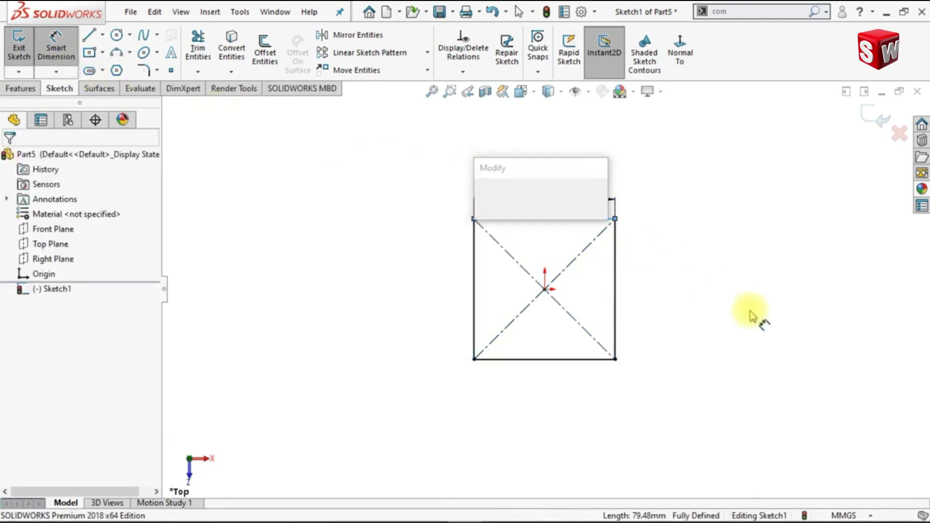
type("100")
key("Return")
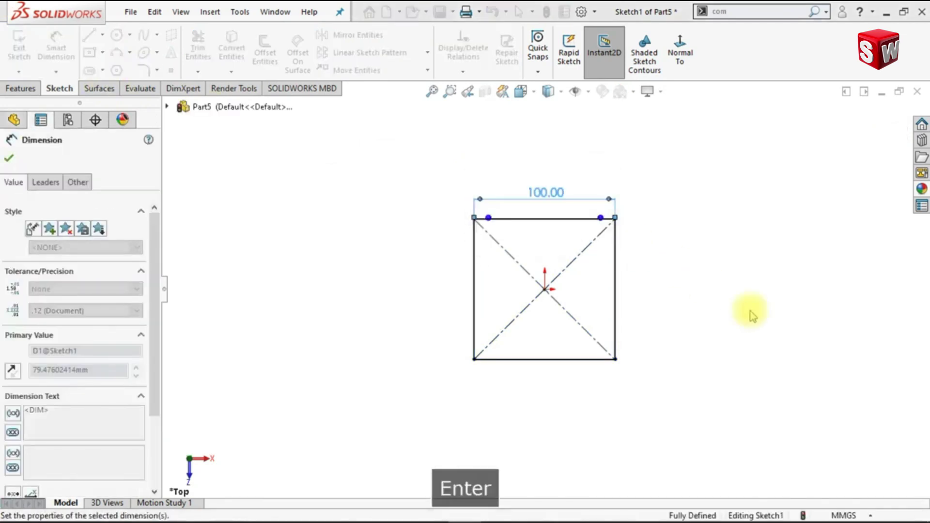
left_click(749, 316)
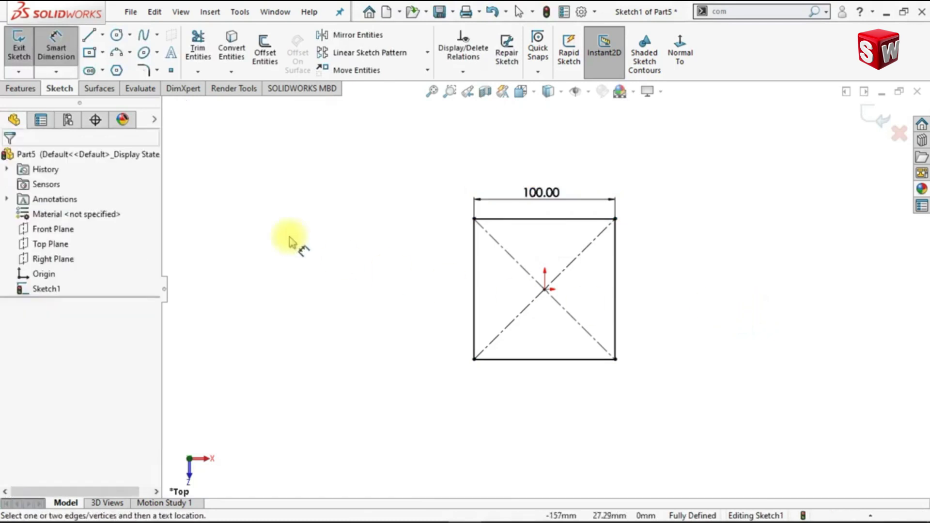
Extrude the square as a boss with a Mid Plane end condition and a depth of 100 mm
left_click(21, 89)
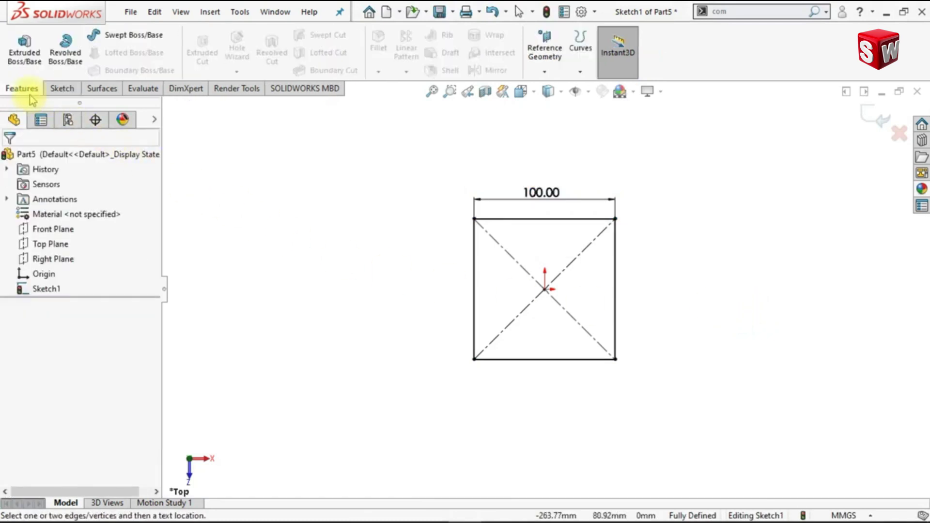
left_click(24, 51)
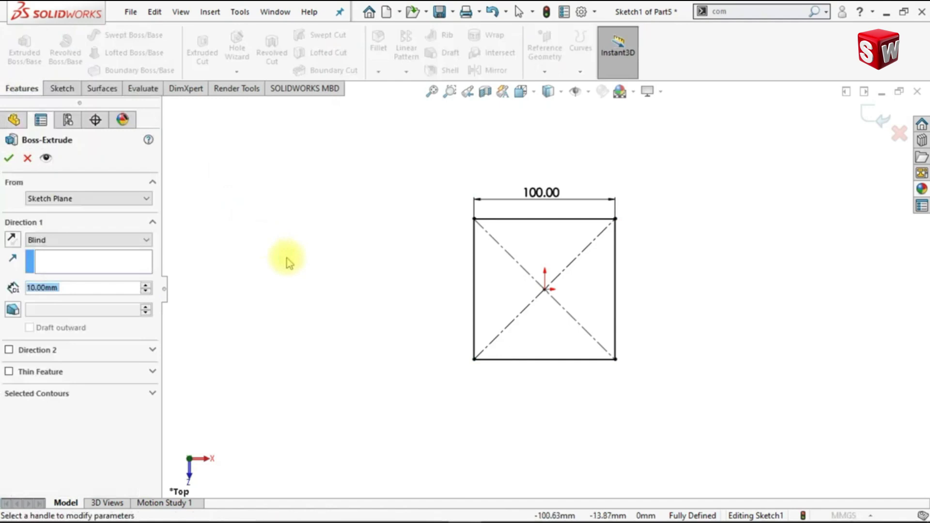
type("1000")
key("BackSpace")
key("Return")
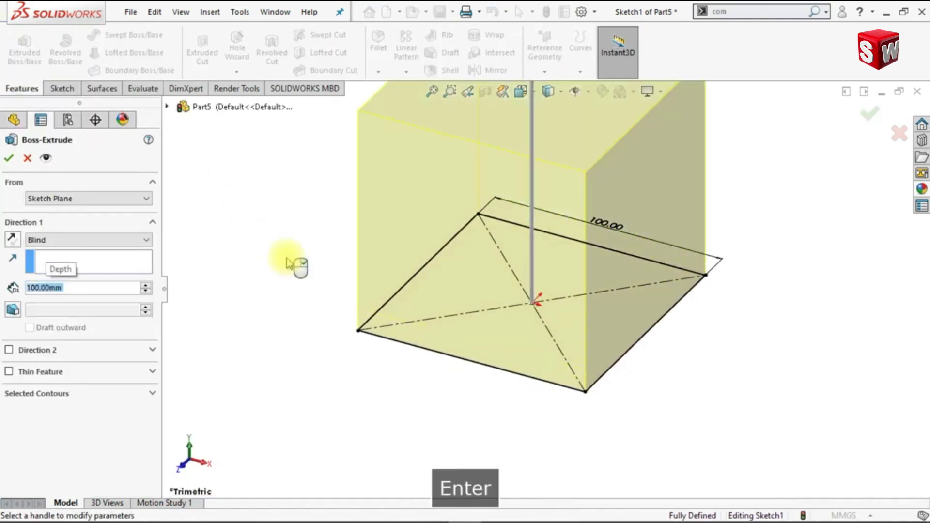
left_click(39, 241)
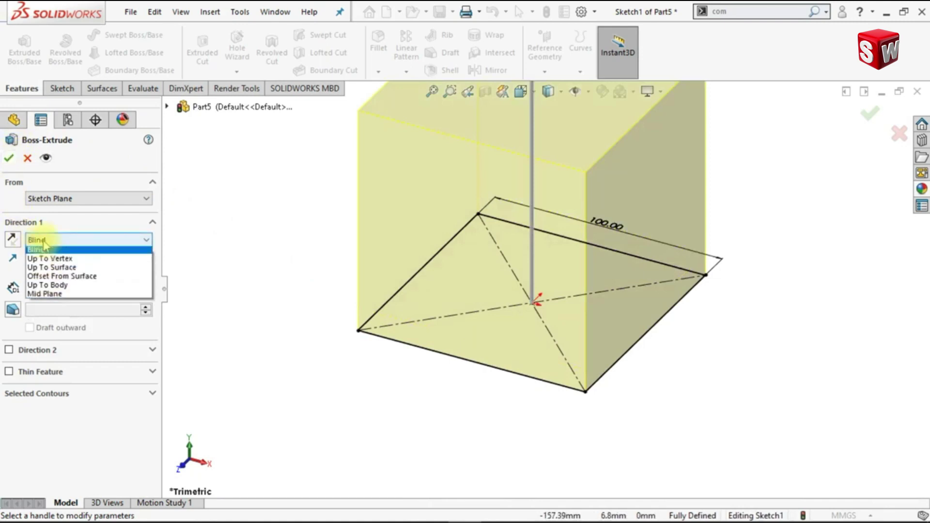
left_click(56, 296)
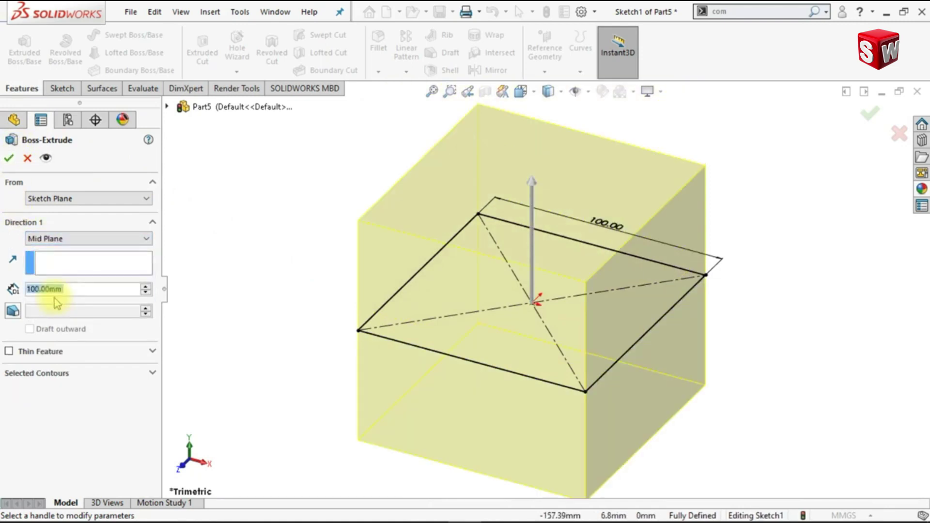
left_click(9, 158)
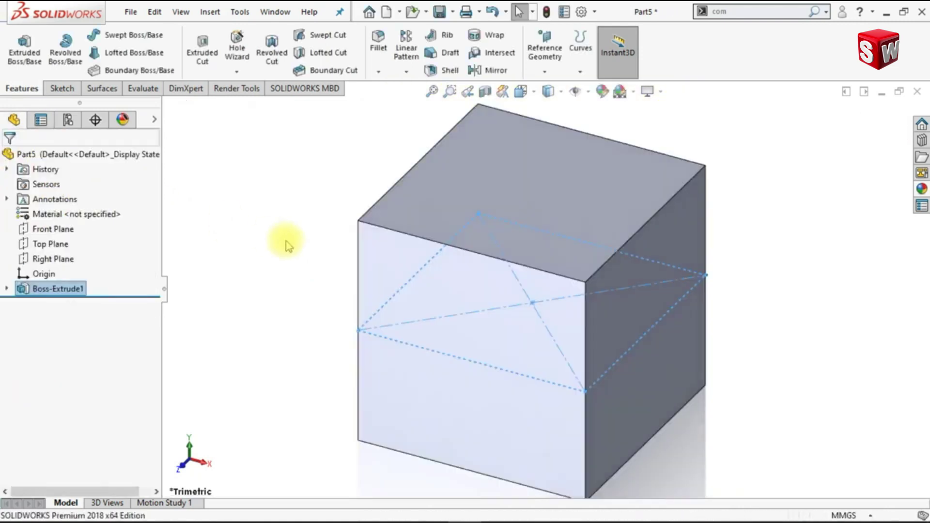
Sketch a three-point arc of about 118 mm radius on the cube's top face, from the lower-left corner to the right edge's midpoint
left_click(437, 211)
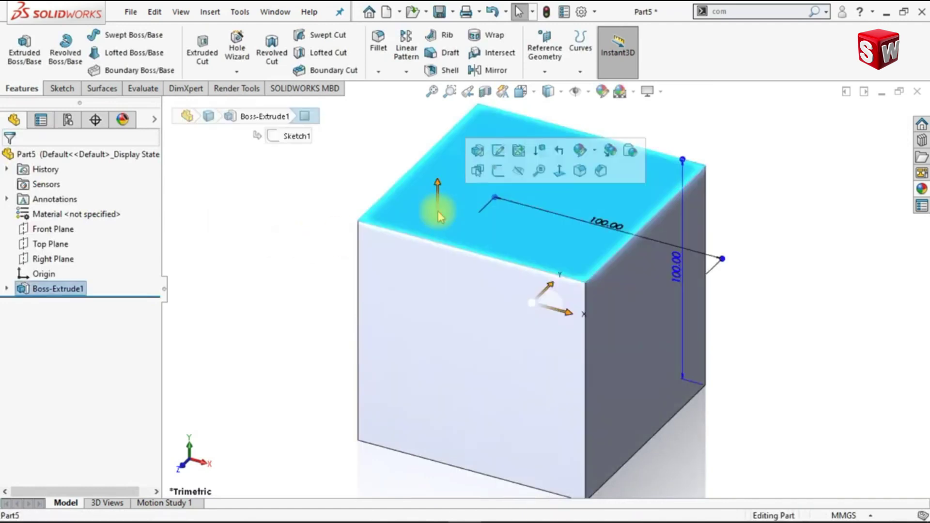
left_click(510, 173)
left_click(680, 53)
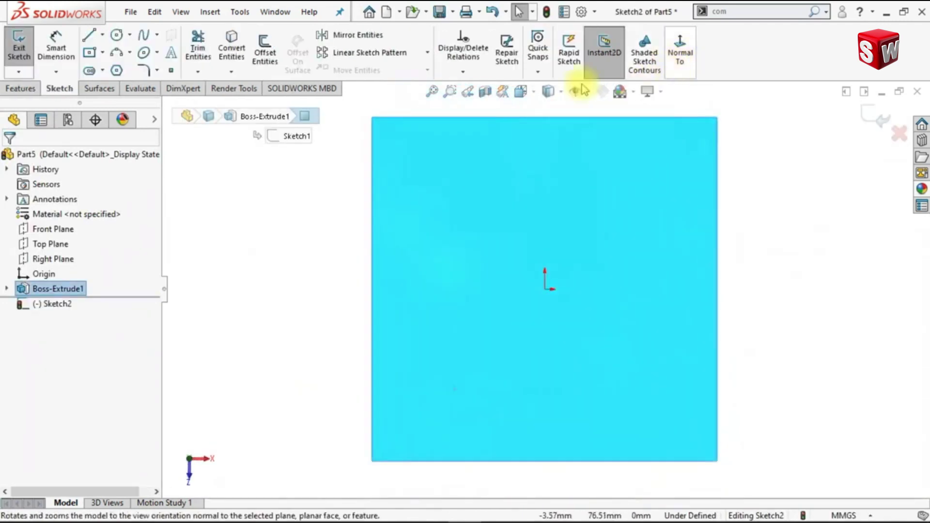
left_click(124, 55)
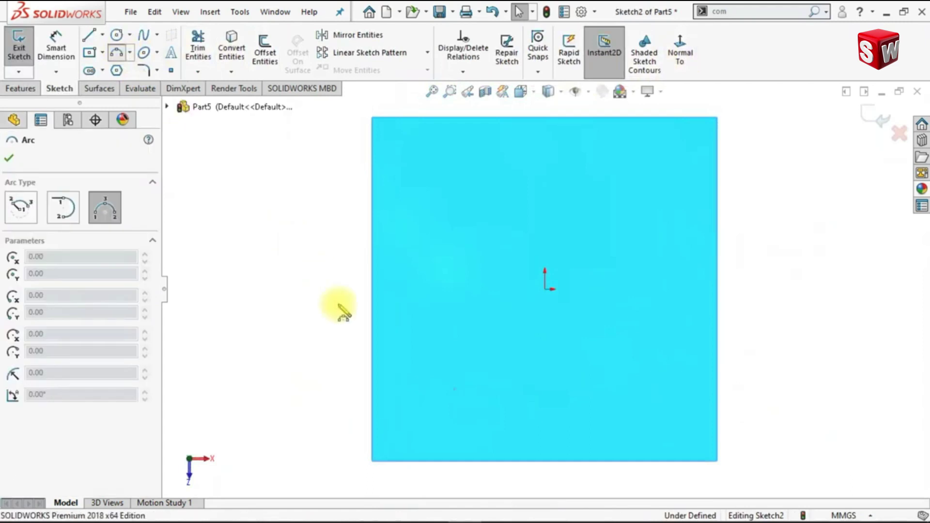
left_click(371, 461)
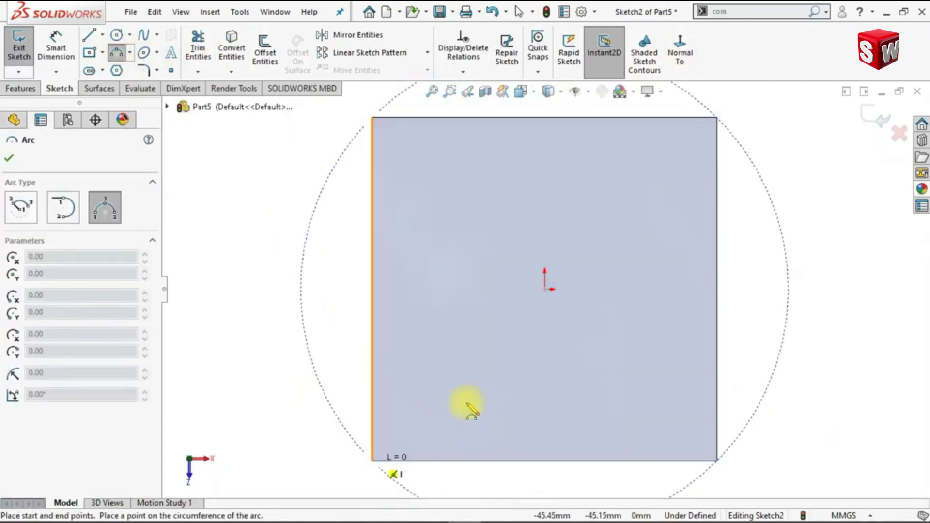
left_click(717, 291)
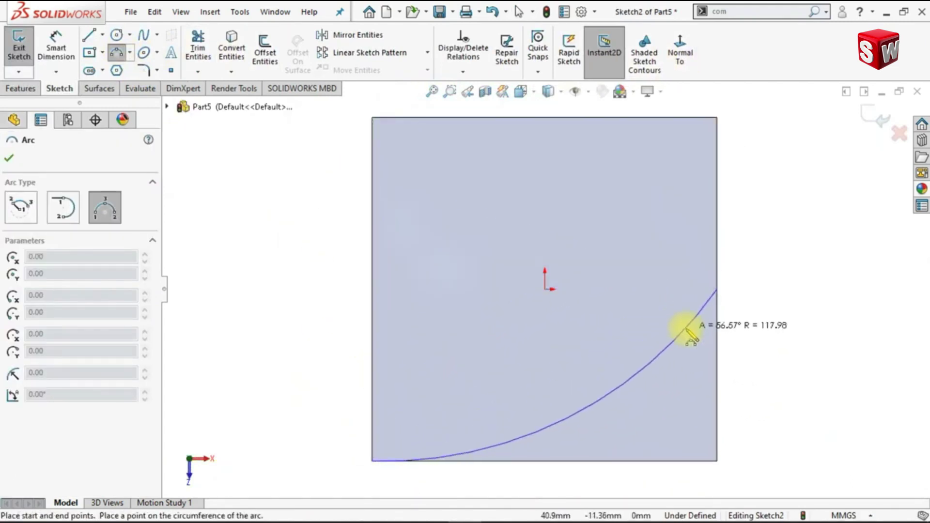
left_click(687, 331)
key("Escape")
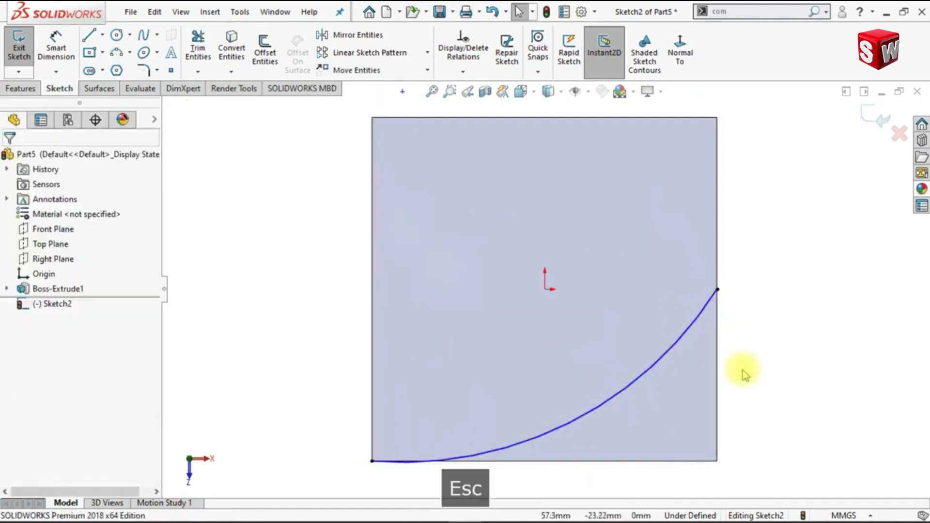
Add a Tangent relation between the arc and the lower edge of the cube's top face
left_click(675, 348)
left_click(680, 461, "ctrl")
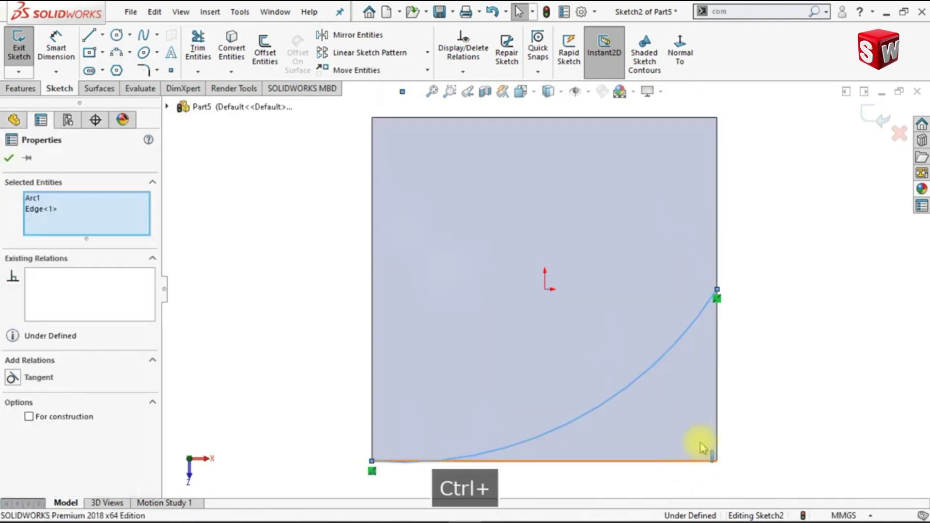
left_click(717, 402)
left_click(762, 338)
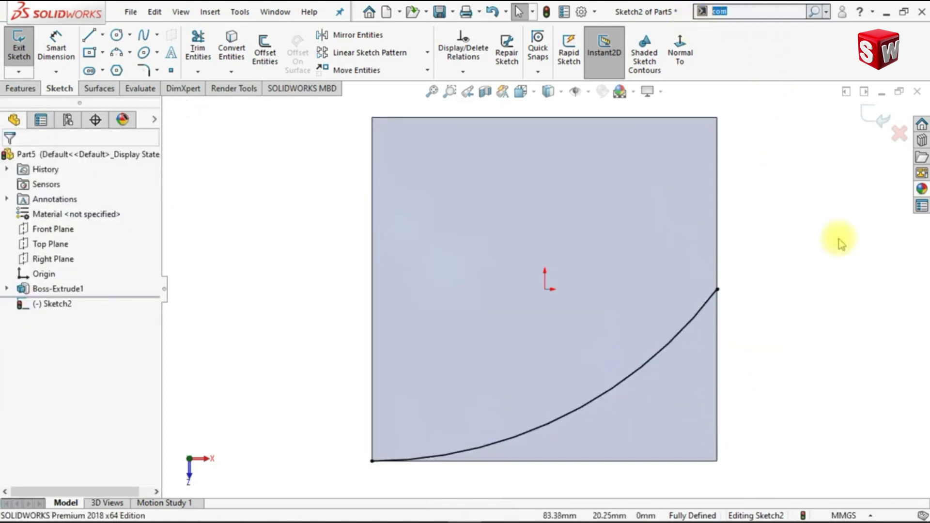
Split the cube's top face along the current arc sketch with a Projection split line
type("split")
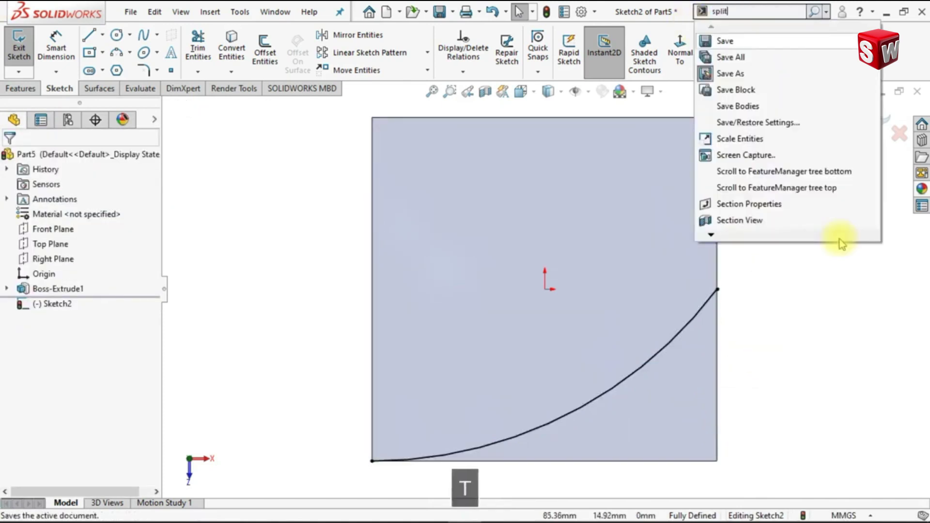
left_click(733, 29)
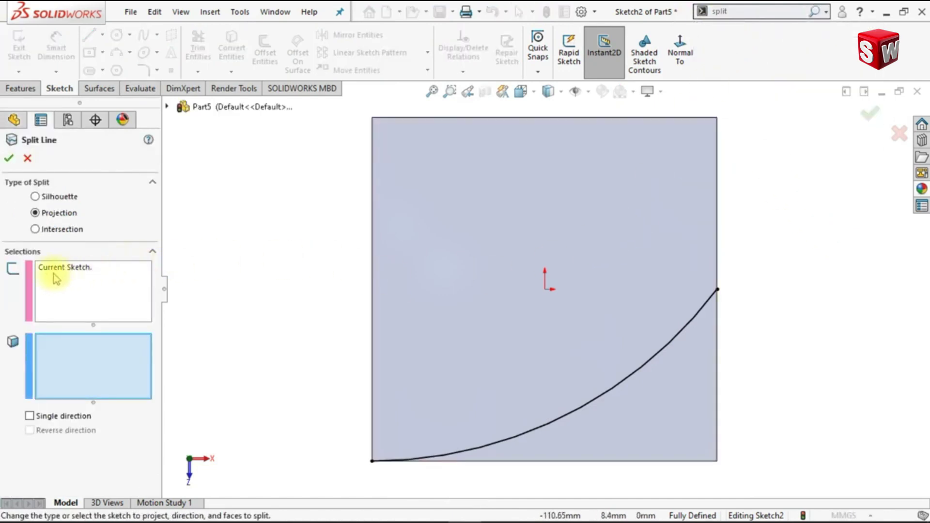
left_click(422, 303)
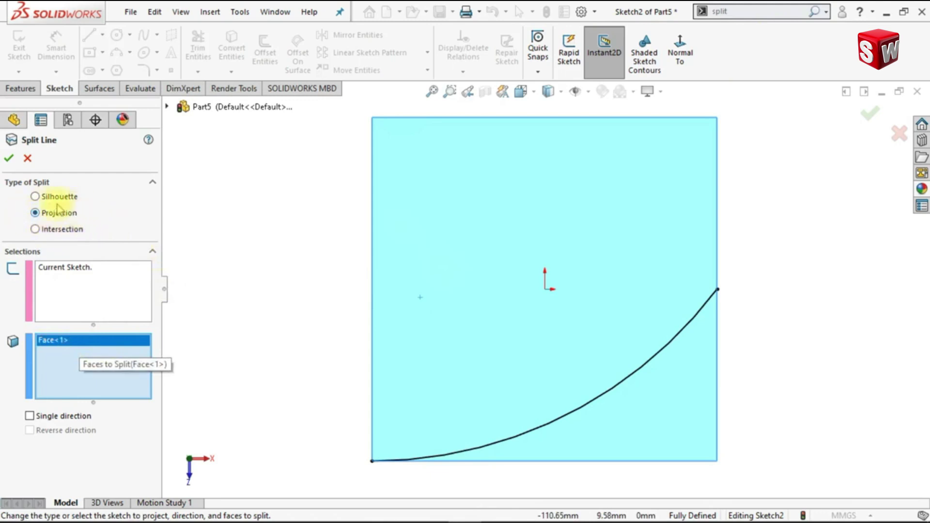
left_click(10, 162)
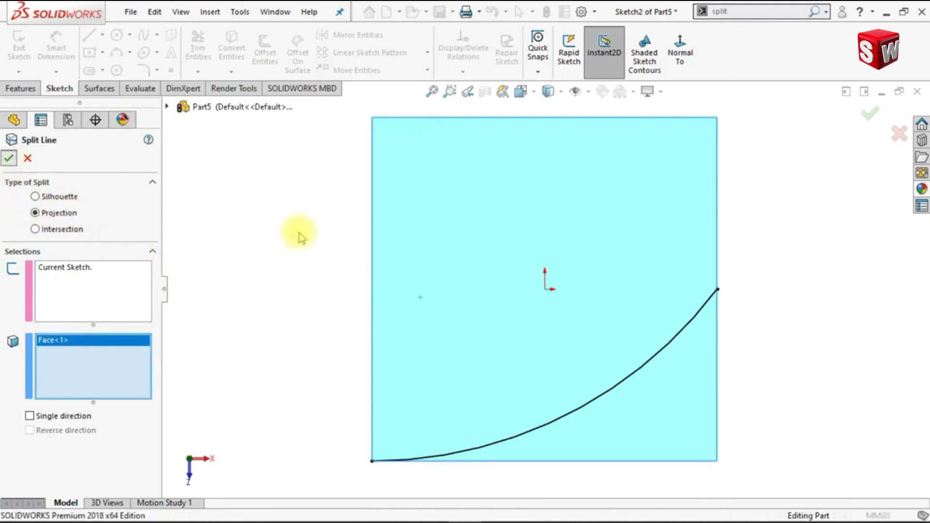
Sketch a three-point arc on the cube's front face, from the upper-right corner to the left edge's midpoint, bulging upward
key("ctrl+7")
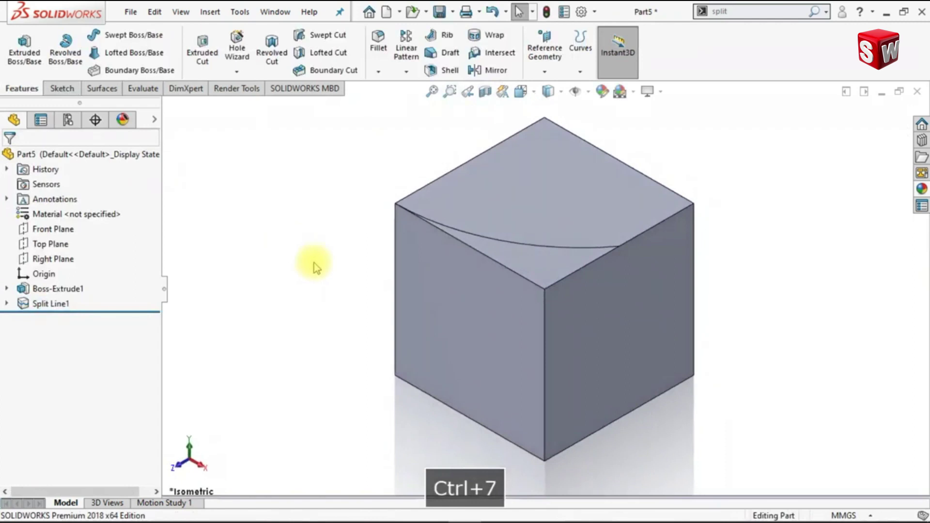
left_click(490, 270)
left_click(509, 245)
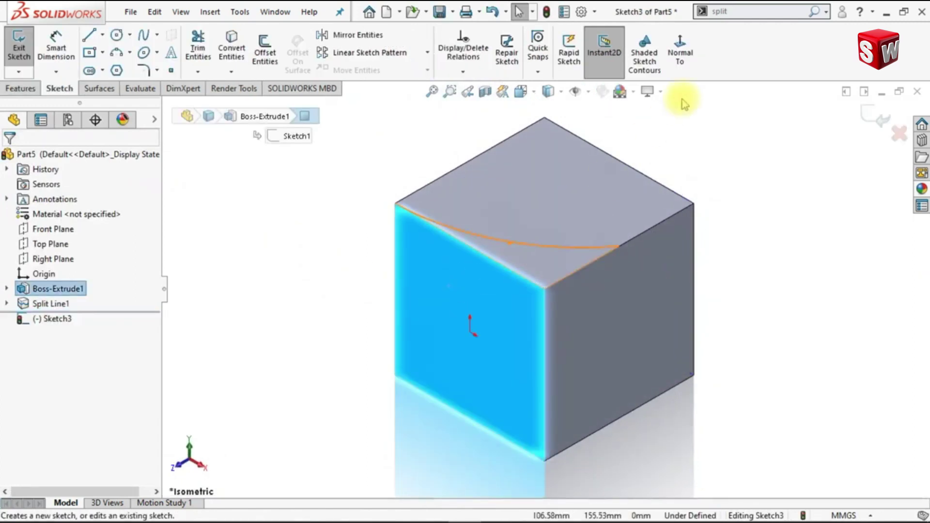
left_click(681, 56)
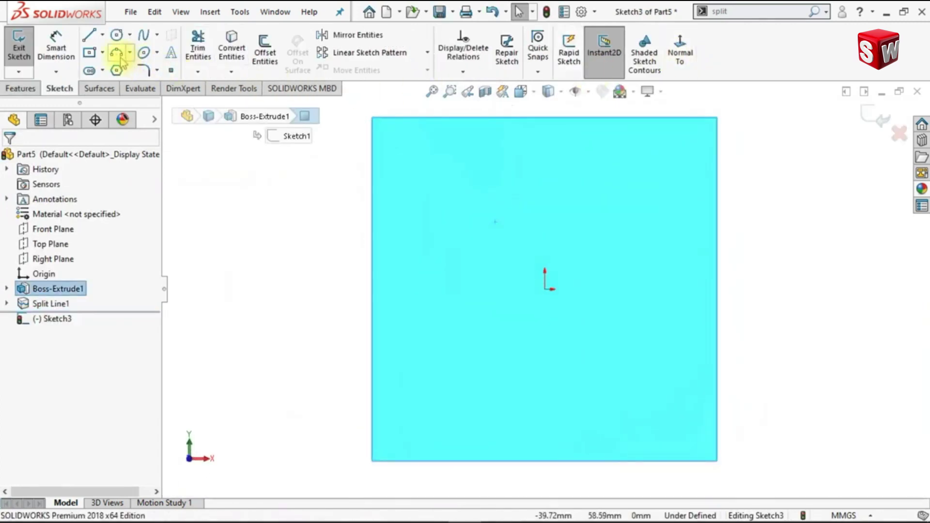
left_click(117, 55)
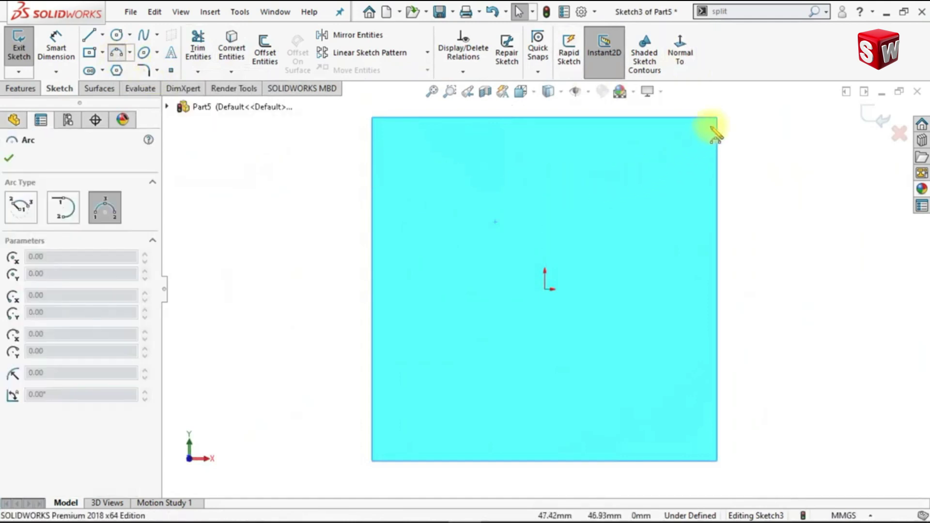
left_click(717, 117)
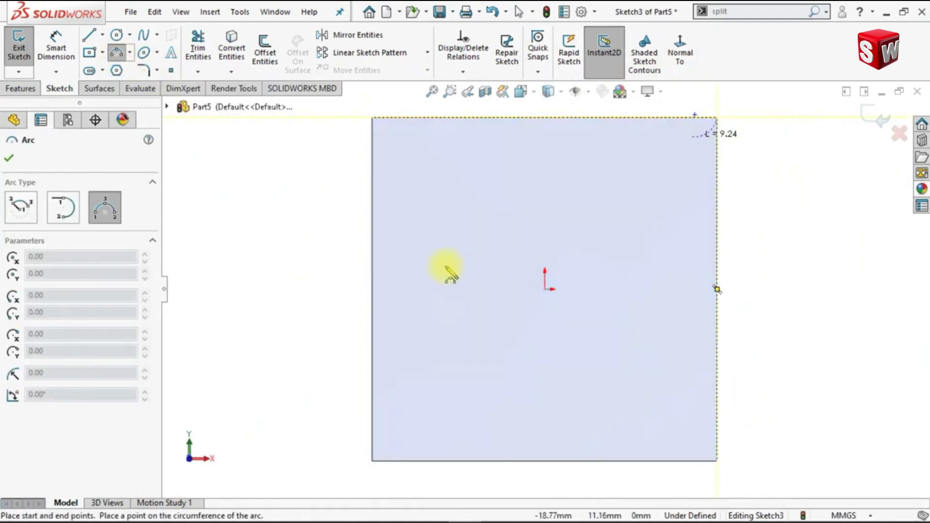
left_click(372, 289)
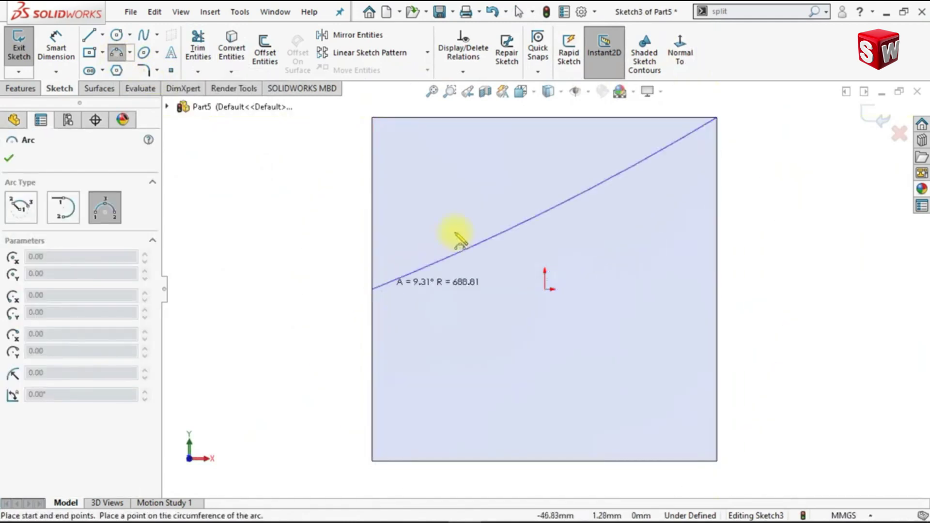
left_click(462, 223)
key("Escape")
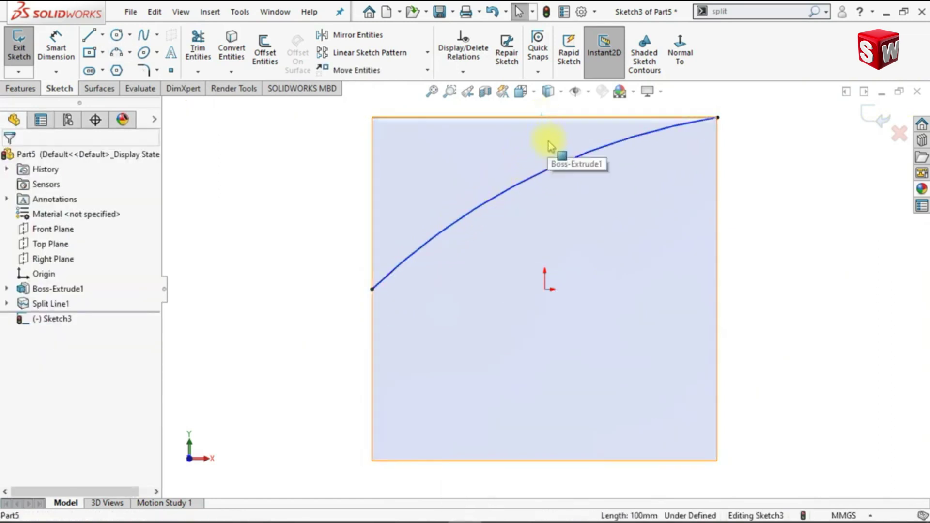
Add a Tangent relation between the front-face arc and the upper edge of that face
left_click(564, 165, "ctrl")
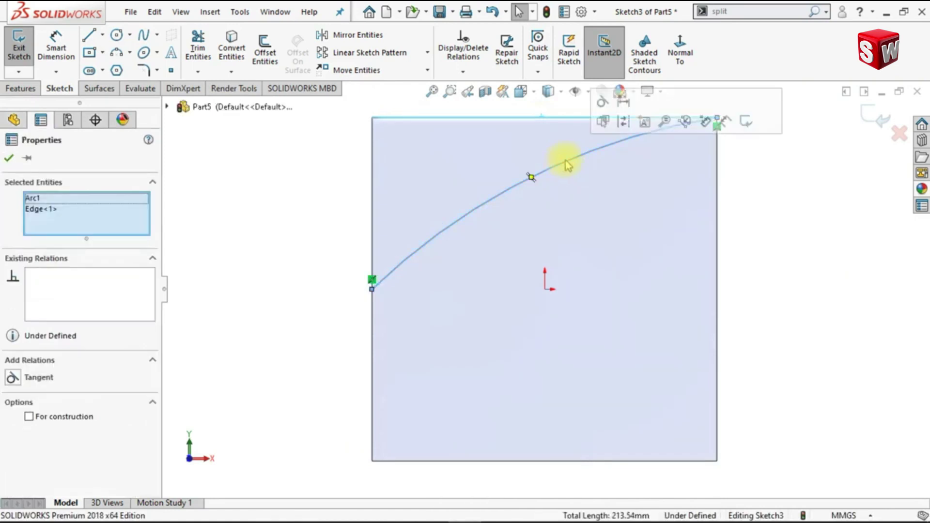
left_click(602, 103)
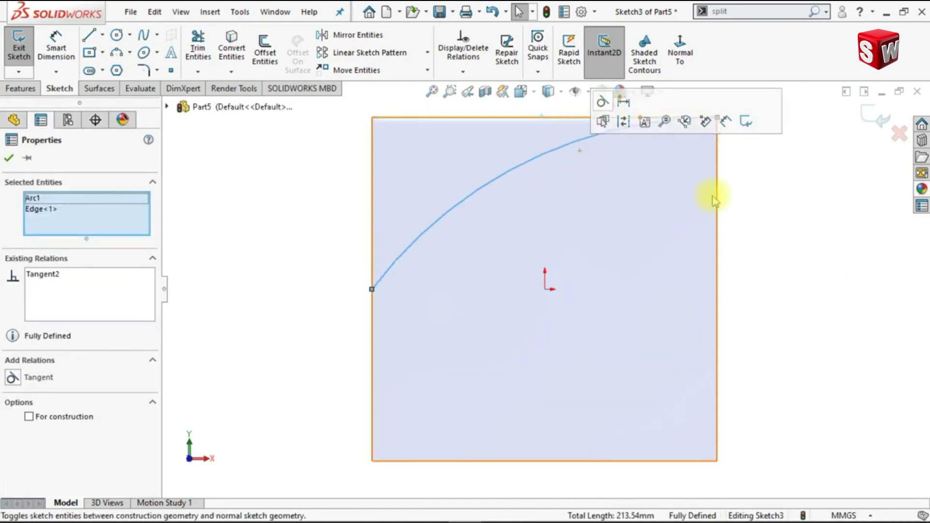
left_click(783, 233)
Split the cube's front face along the current arc sketch with a Projection split line
key("Return")
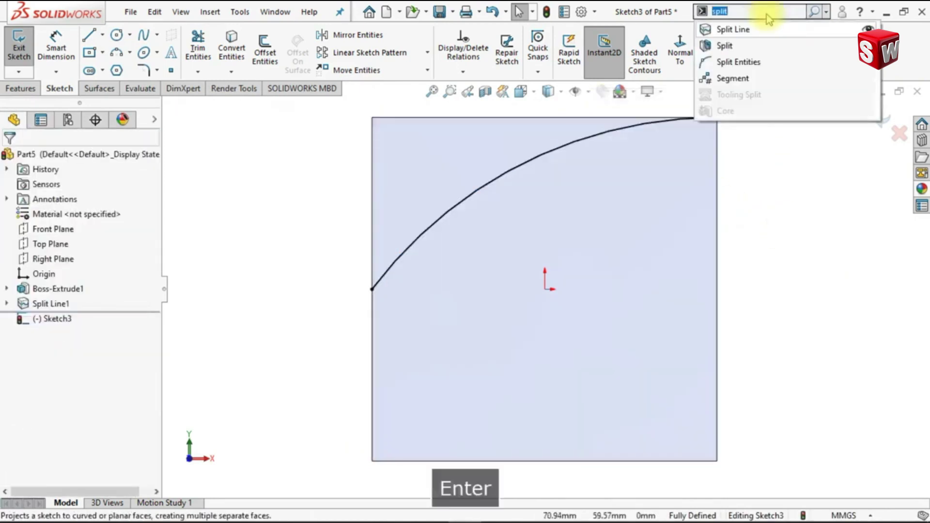
left_click(768, 28)
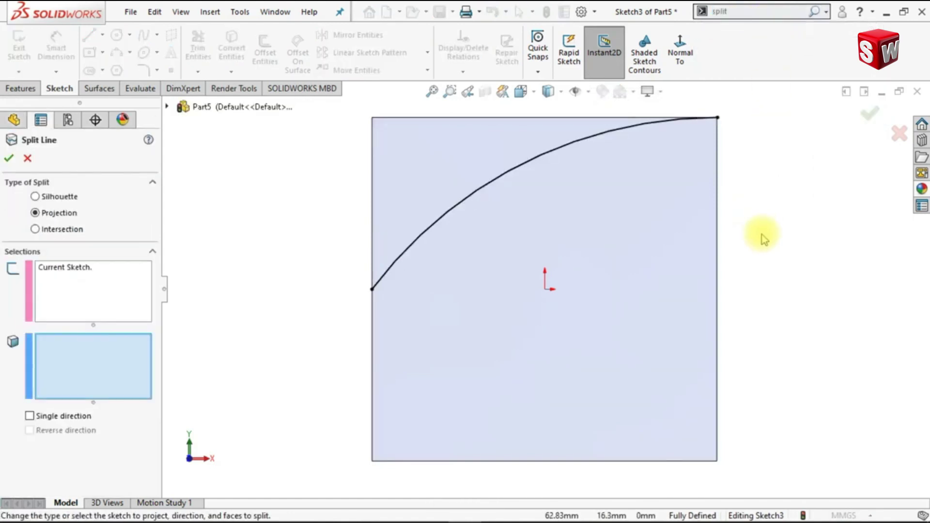
left_click(660, 277)
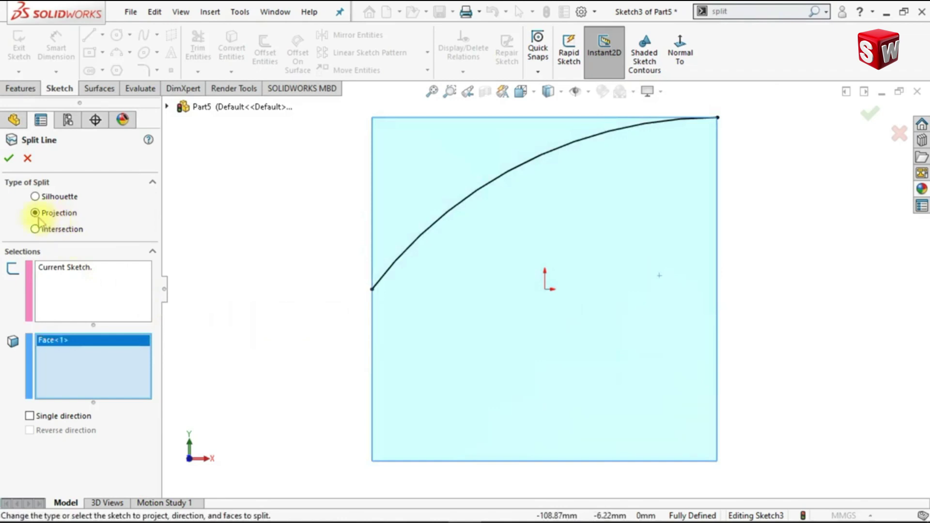
left_click(9, 160)
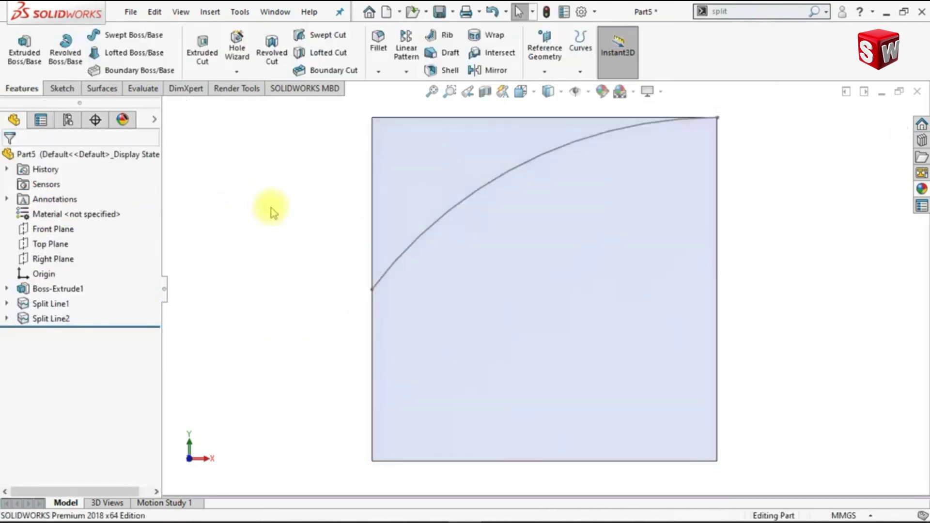
Remove the two adjoining split regions on the top and front faces using Delete Face with the Delete option
key("ctrl+7")
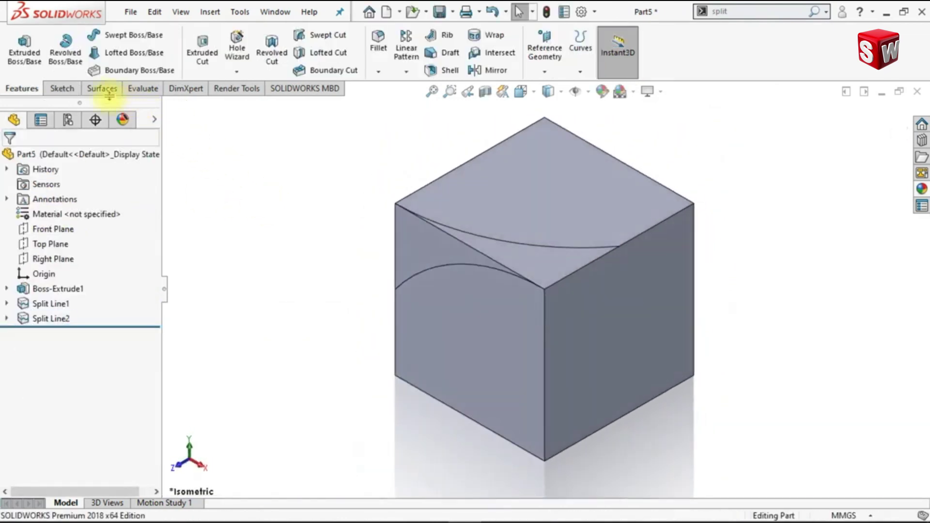
left_click(103, 91)
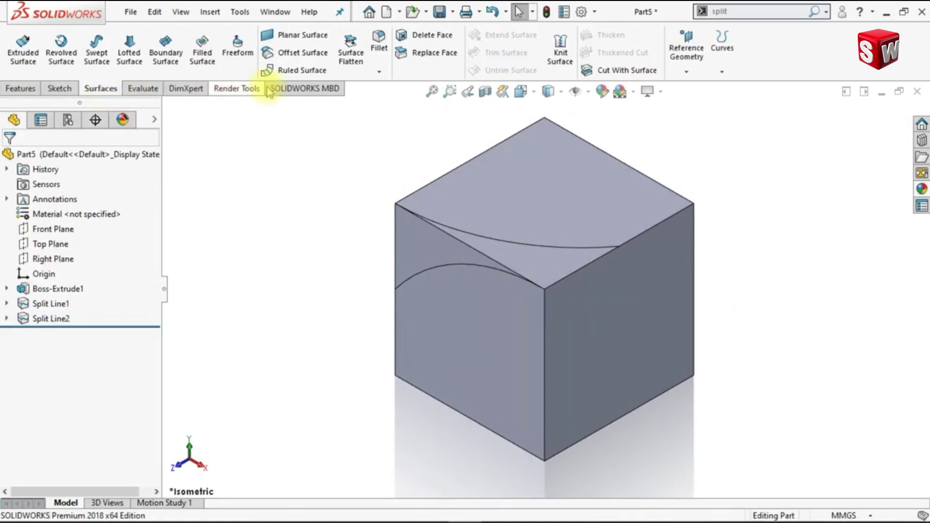
left_click(406, 35)
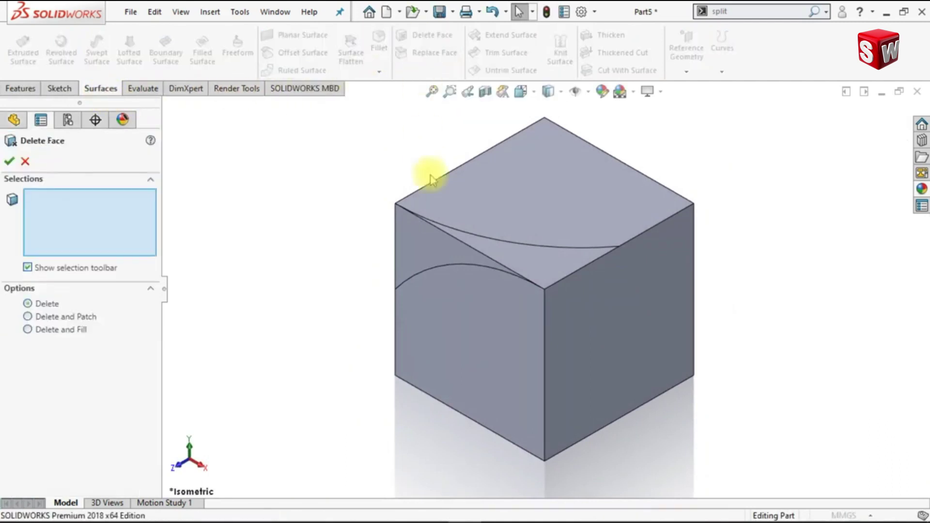
left_click(468, 243)
left_click(442, 253)
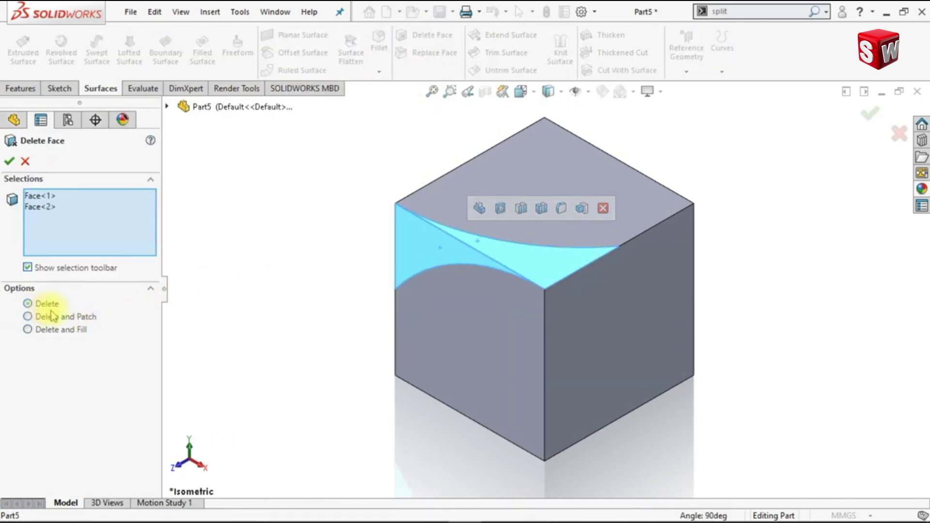
left_click(8, 162)
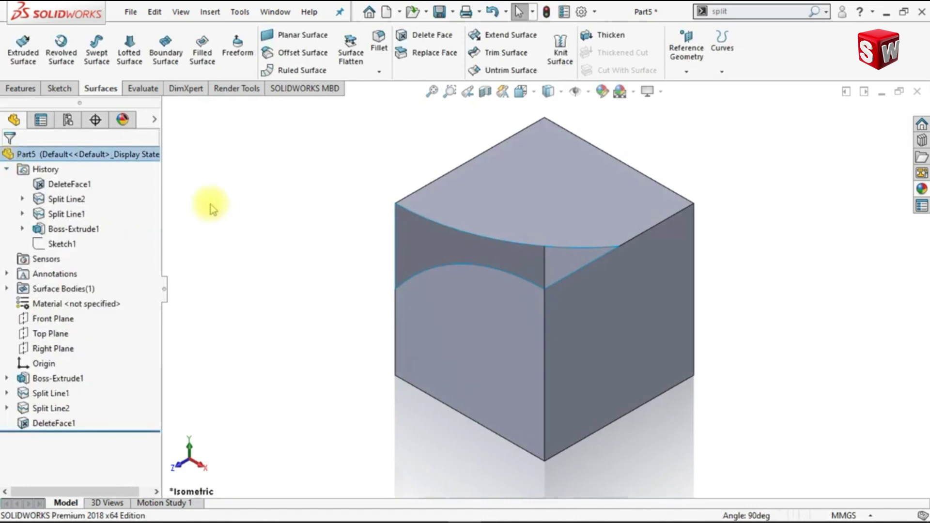
left_click(7, 169)
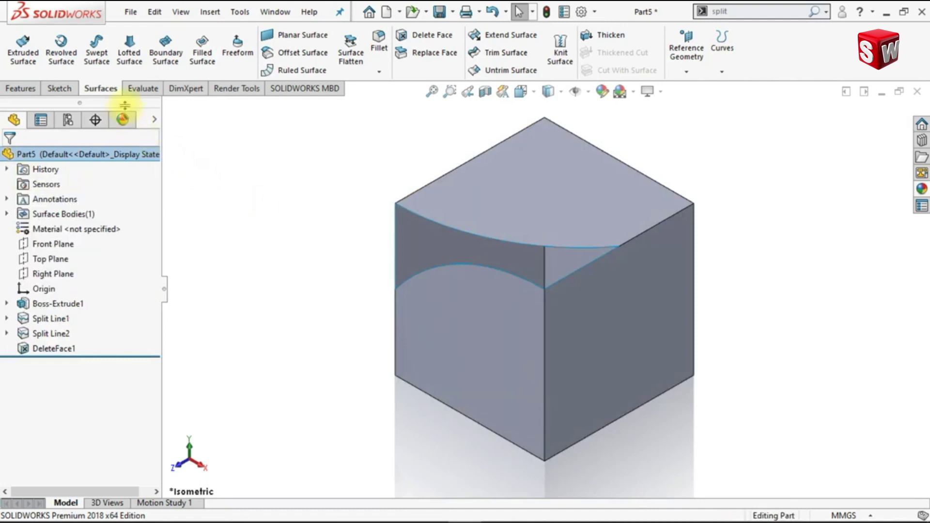
Close the opening with a Filled Surface on its four boundary edges, using Contact, Merge result and Create solid
left_click(194, 64)
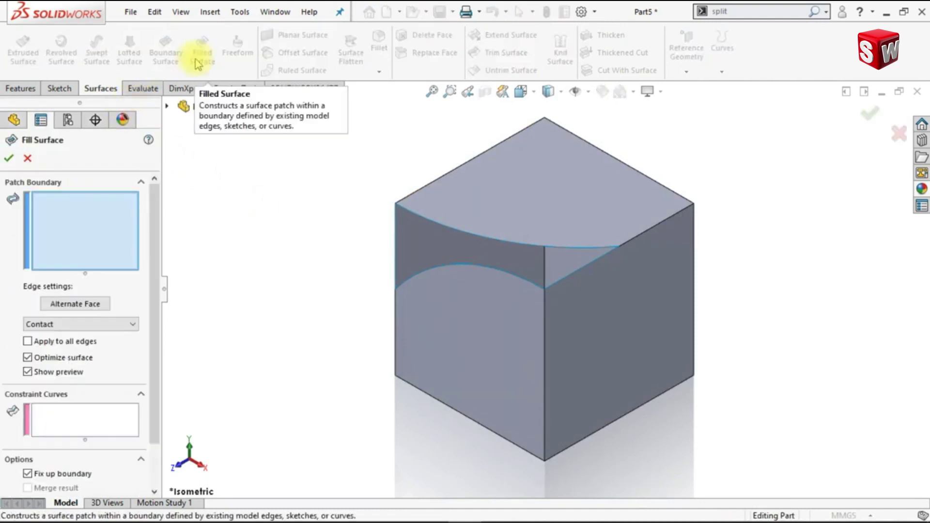
right_click(98, 213)
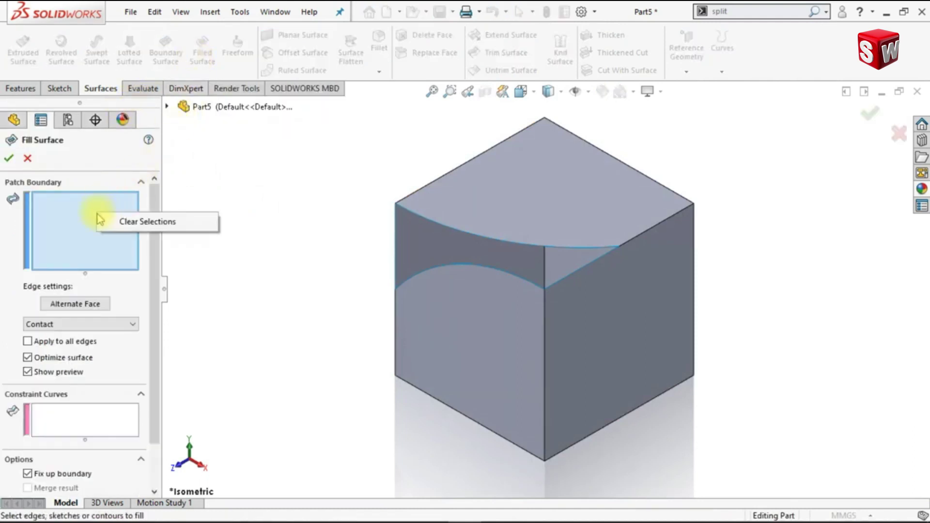
left_click(128, 220)
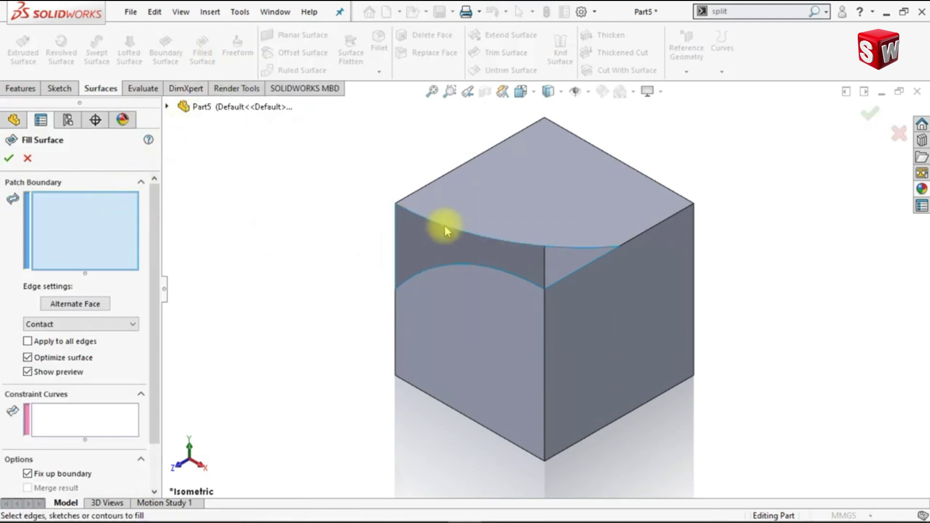
right_click(446, 232)
left_click(476, 406)
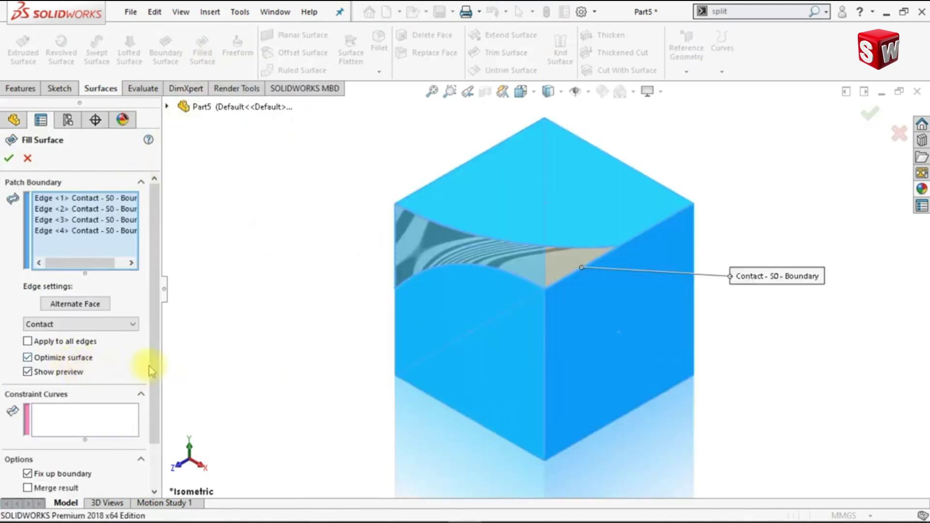
scroll(160, 421, "down", 3)
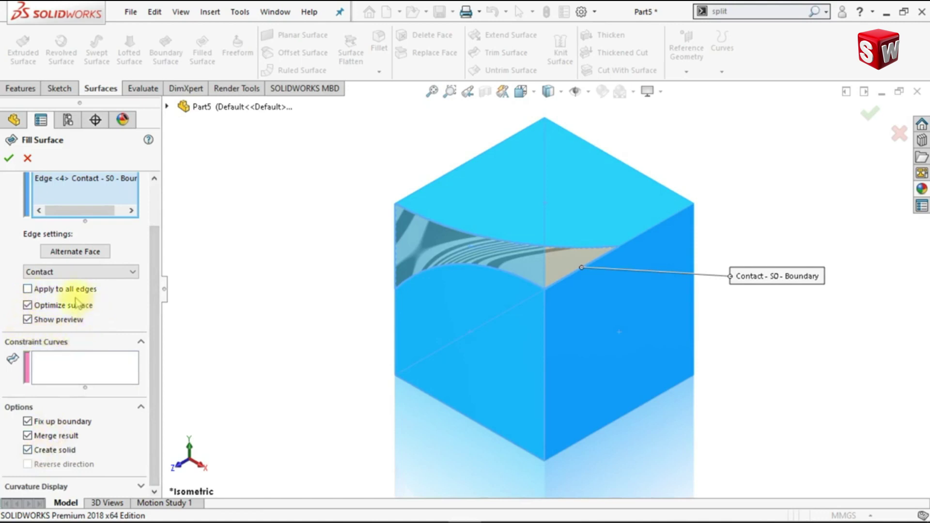
left_click(9, 160)
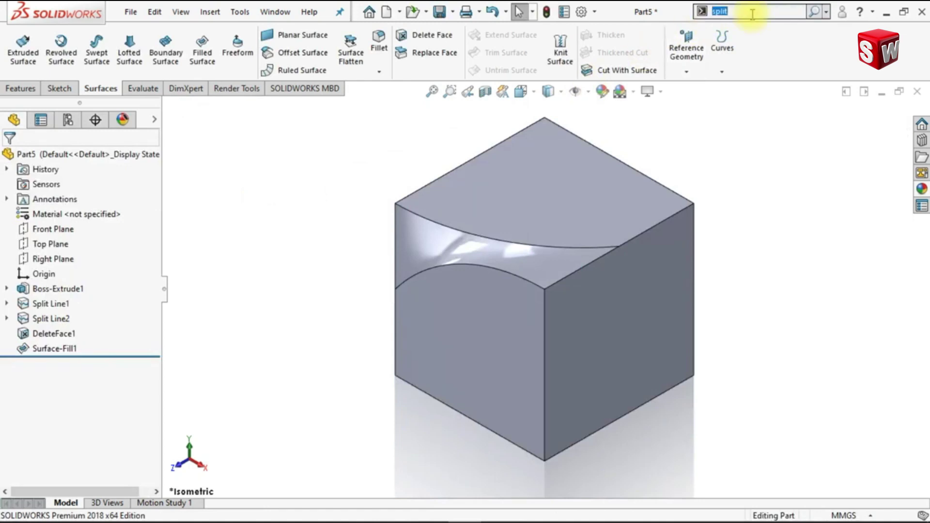
Create two copies of the cube body with Move/Copy Bodies, rotated 90° about the Y axis around the origin
type("move")
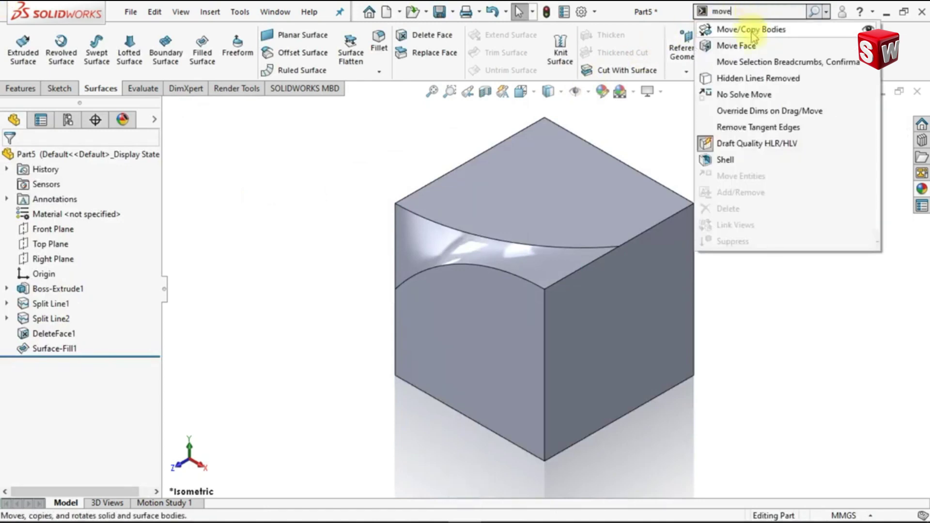
left_click(751, 31)
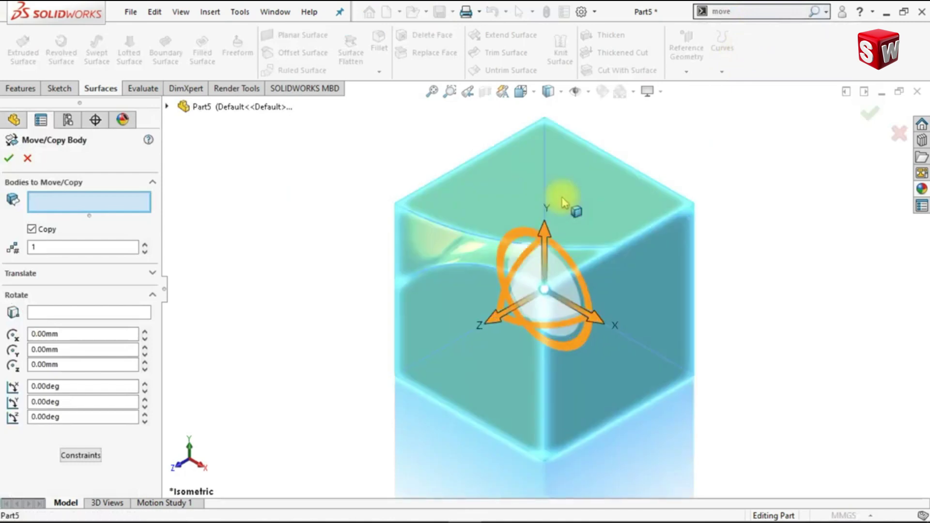
left_click(563, 203)
left_click(136, 315)
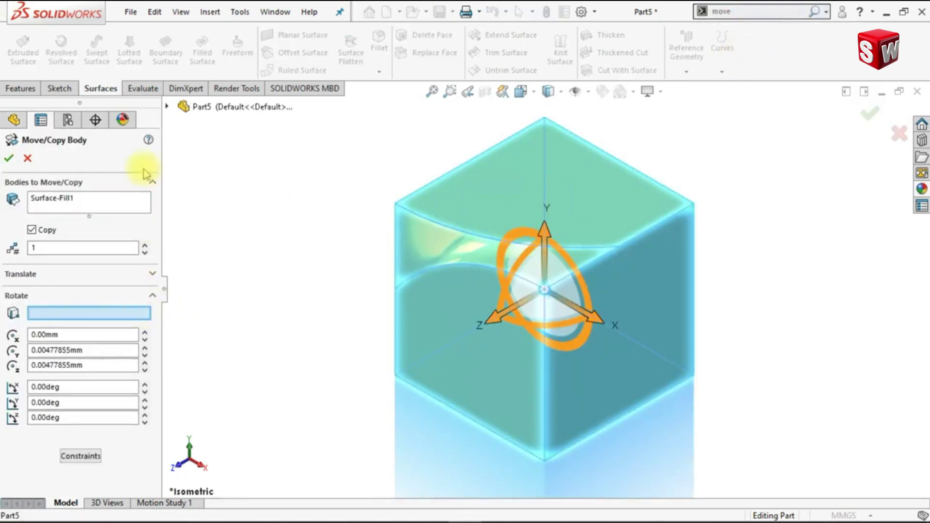
left_click(167, 106)
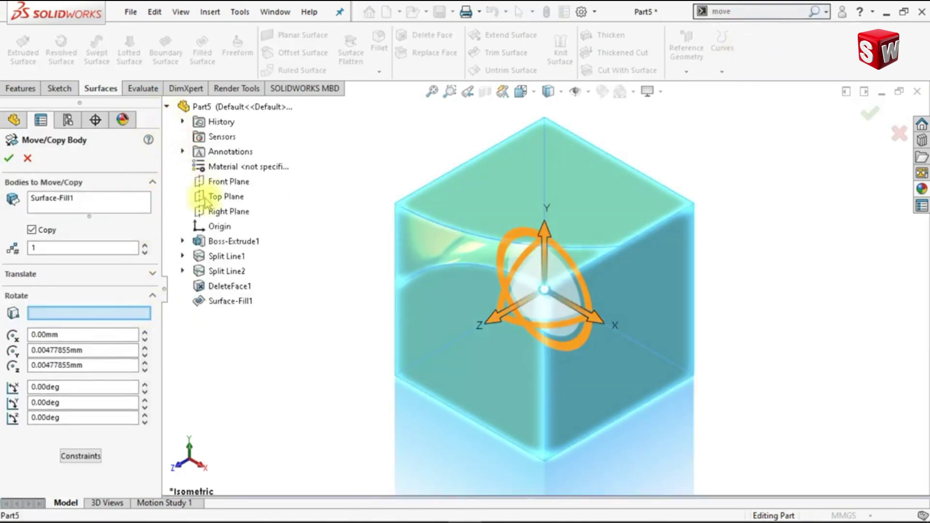
left_click(219, 227)
left_click(86, 350)
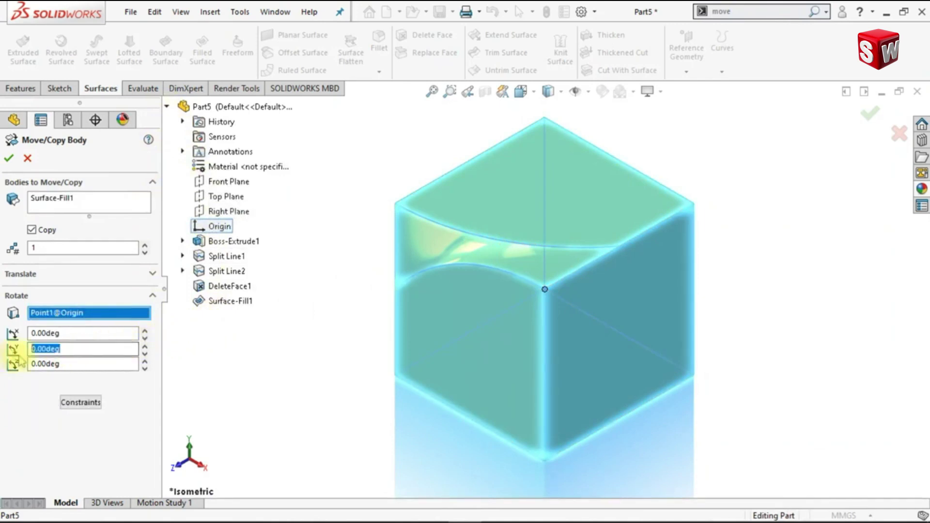
type("90")
key("Return")
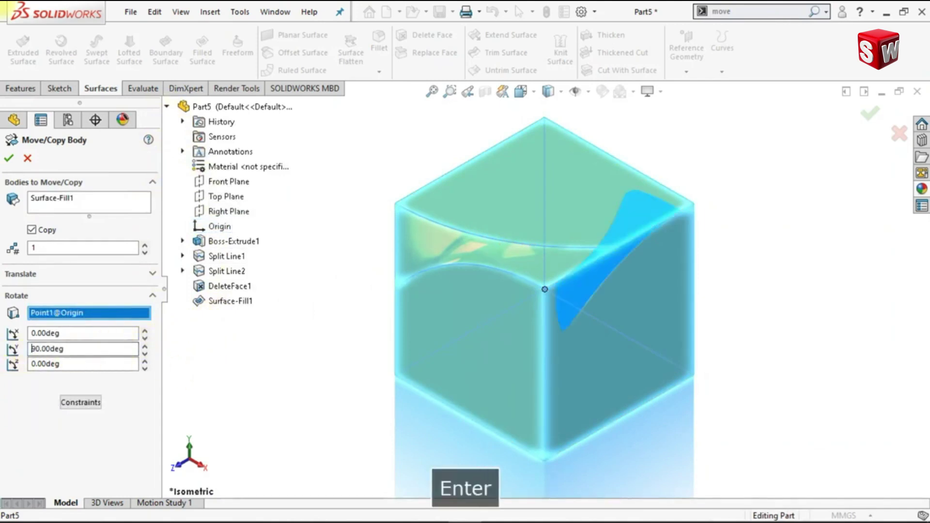
left_click(144, 245)
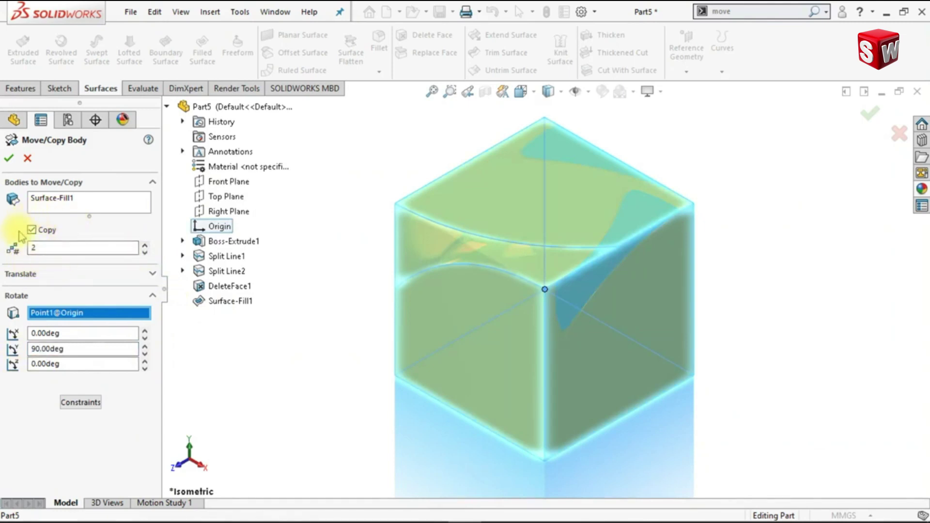
left_click(9, 160)
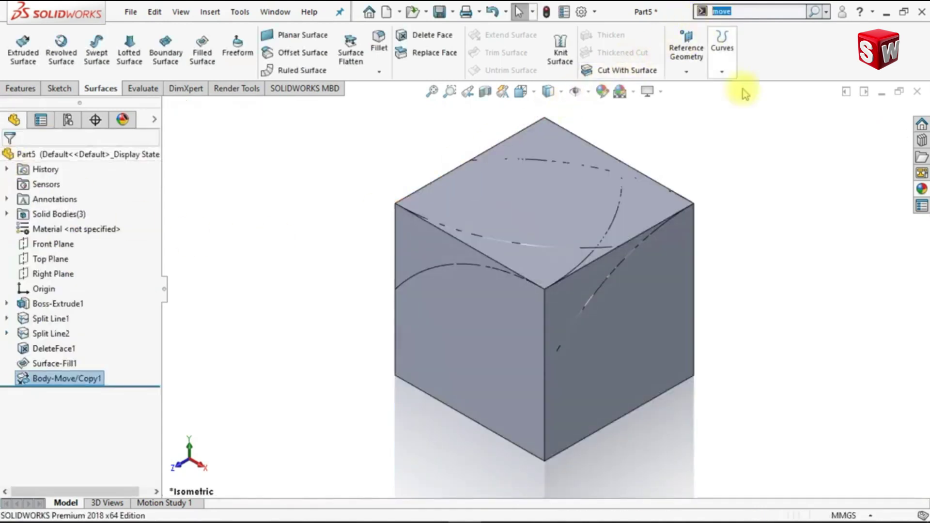
Combine the original body and its two rotated copies with the Common operation
type("com")
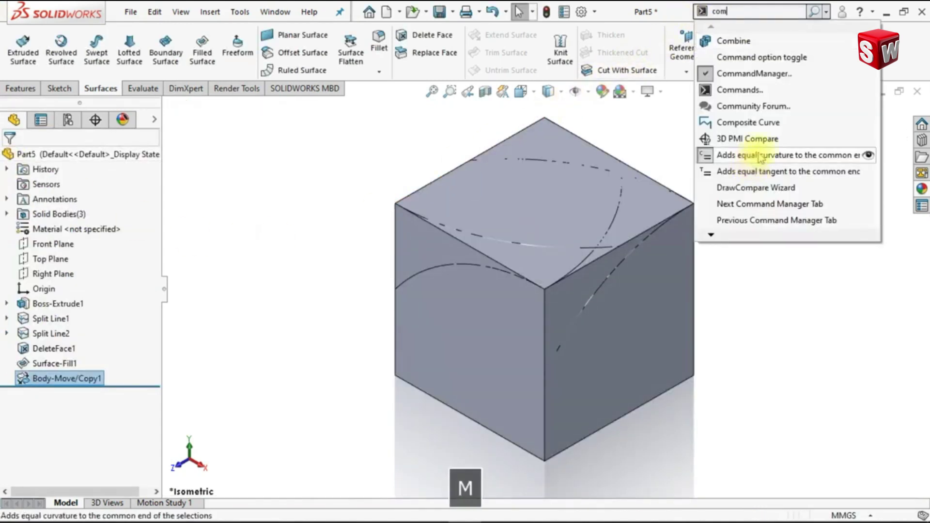
left_click(722, 37)
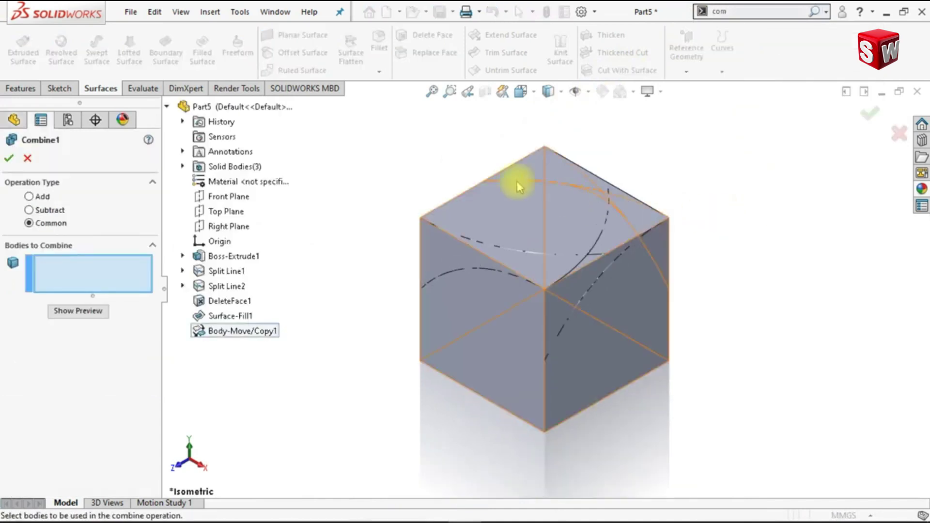
left_click_drag(371, 121, 748, 477)
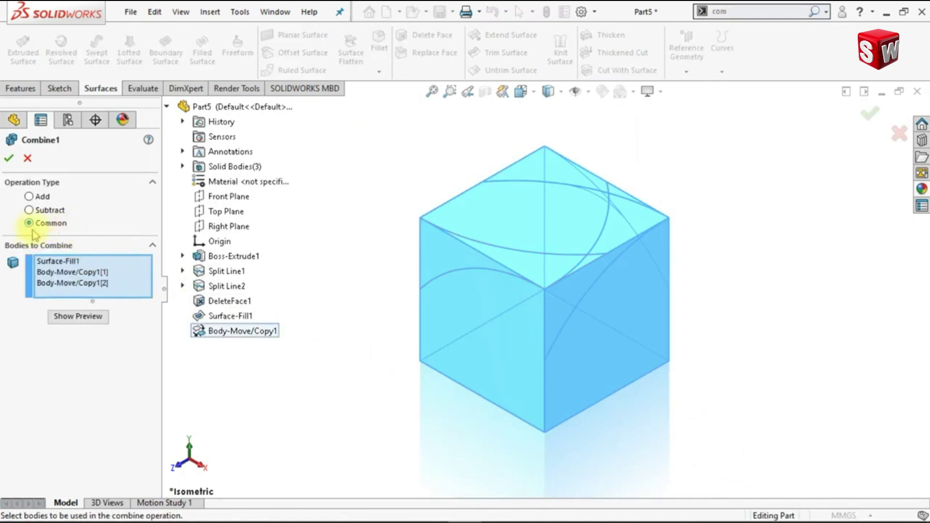
left_click(9, 159)
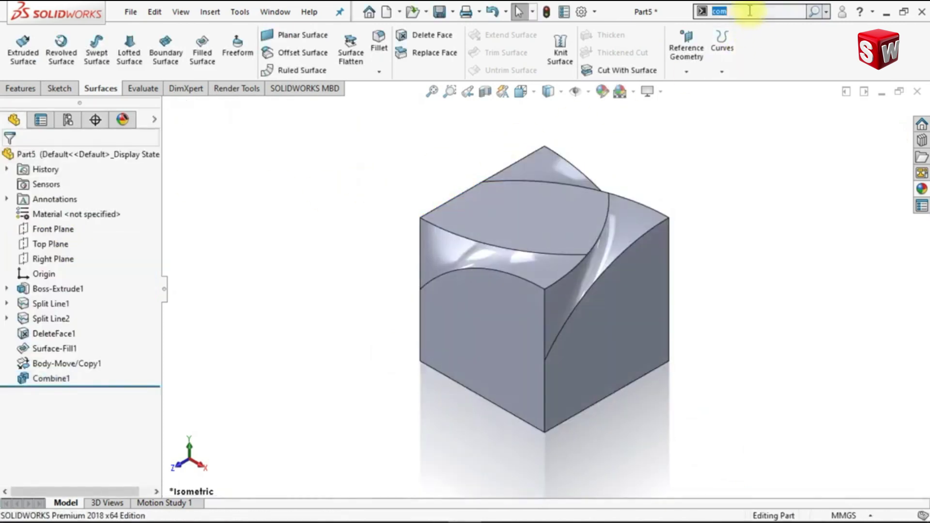
Create three copies of the combined body with Move/Copy Bodies, rotated 90° about the Z axis around the origin
type("move")
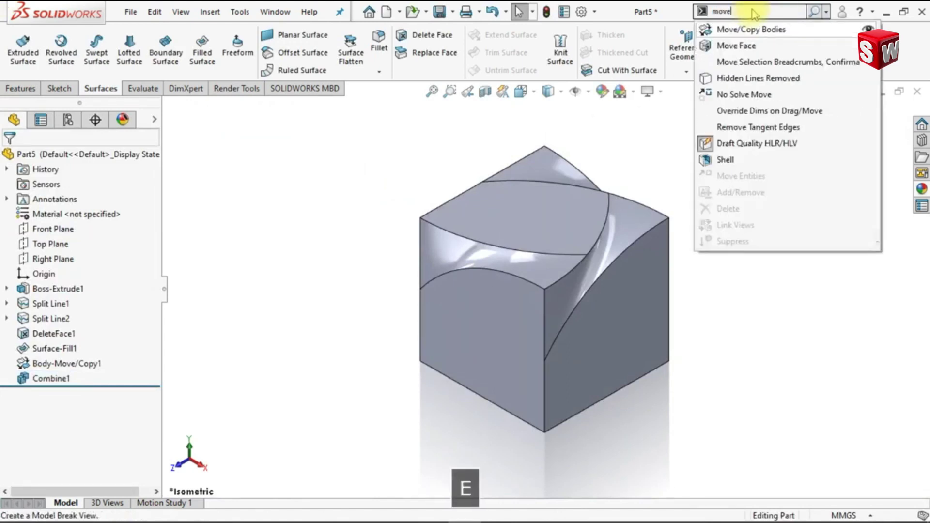
left_click(754, 30)
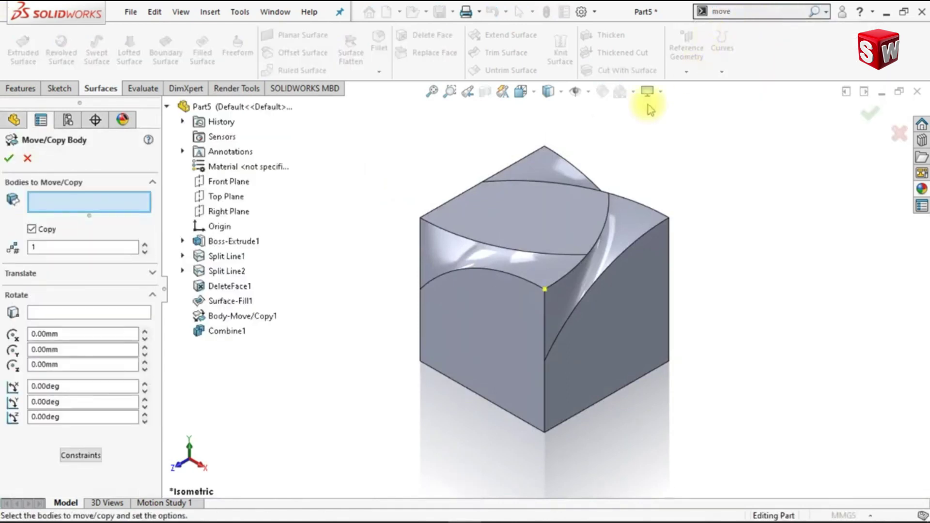
left_click(467, 243)
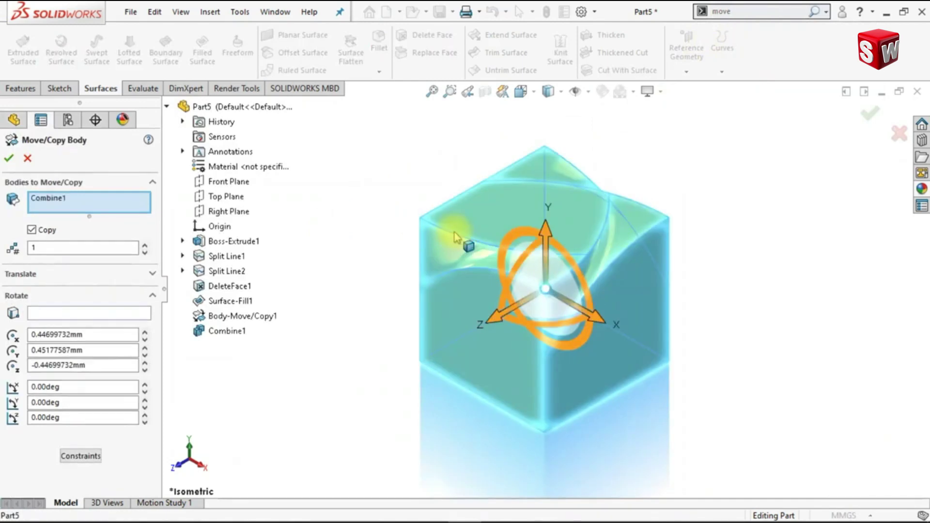
left_click(129, 314)
left_click(216, 228)
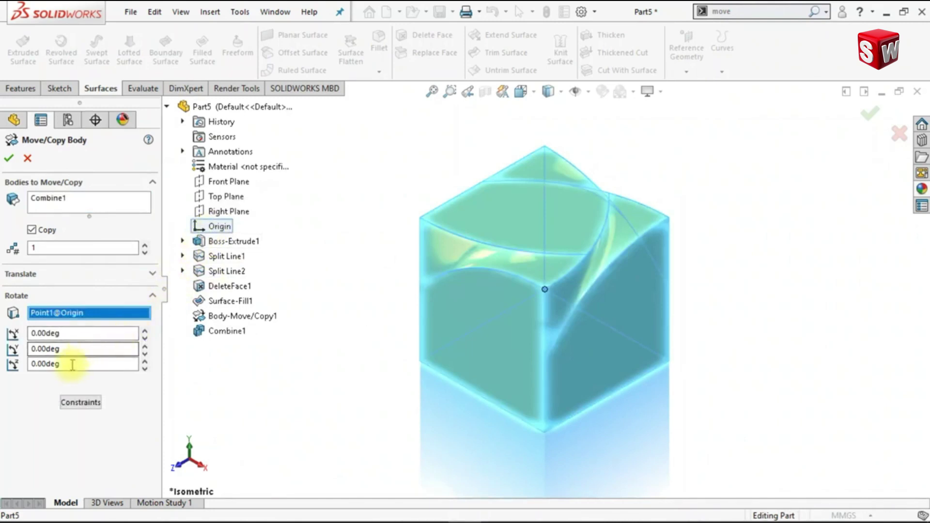
type("90")
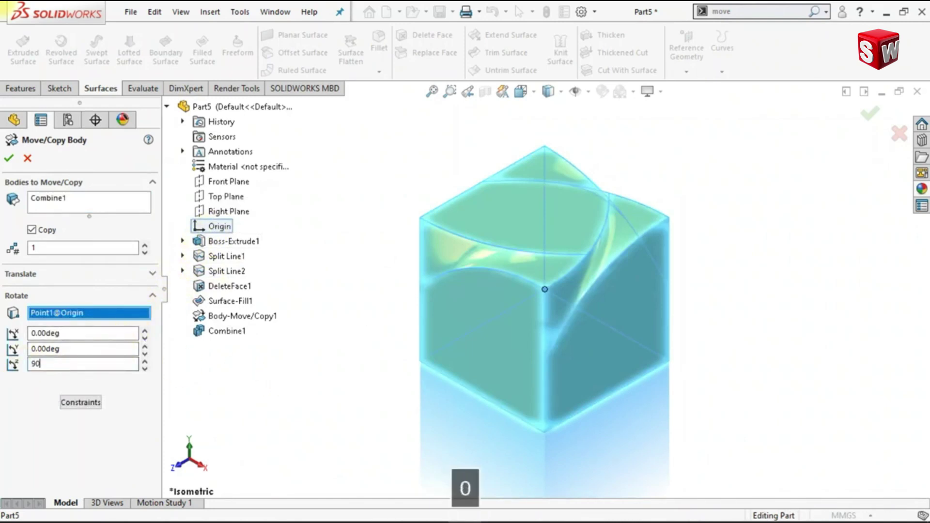
key("Return")
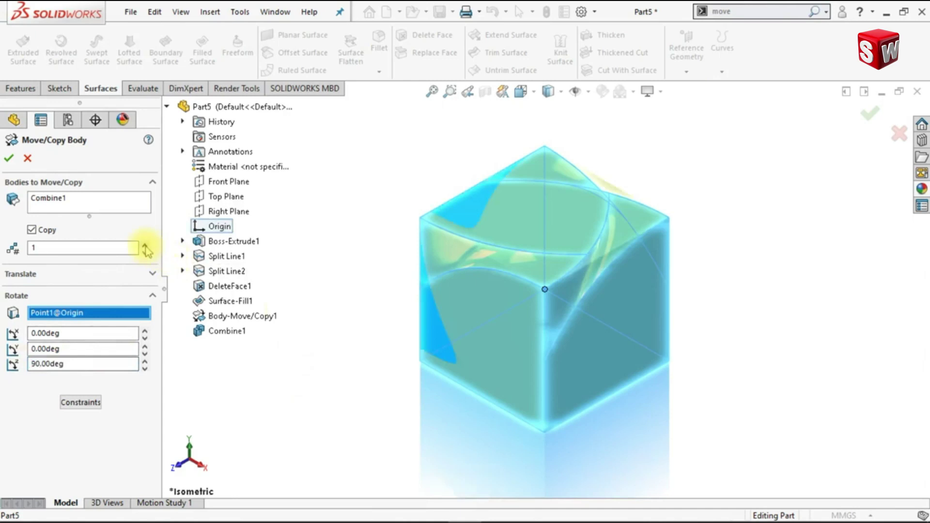
left_click(145, 246)
left_click(145, 246)
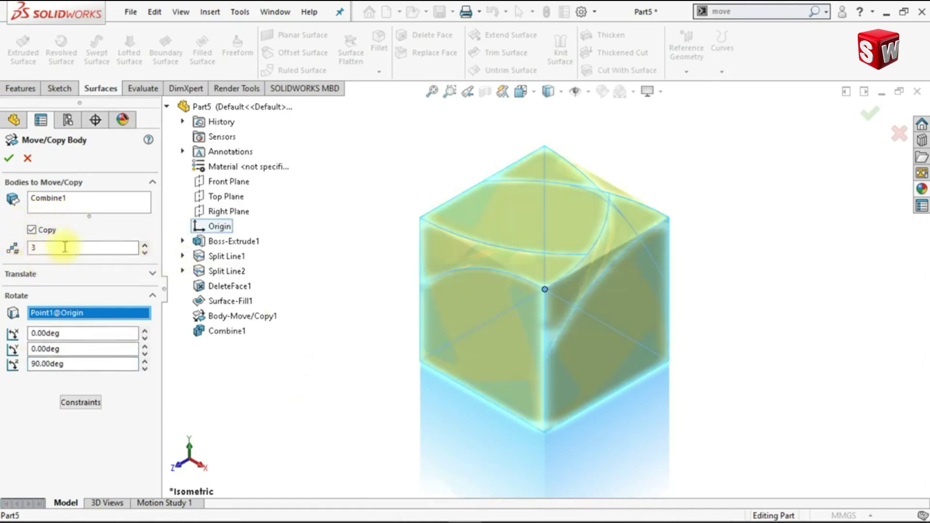
middle_click_drag(388, 376, 386, 349)
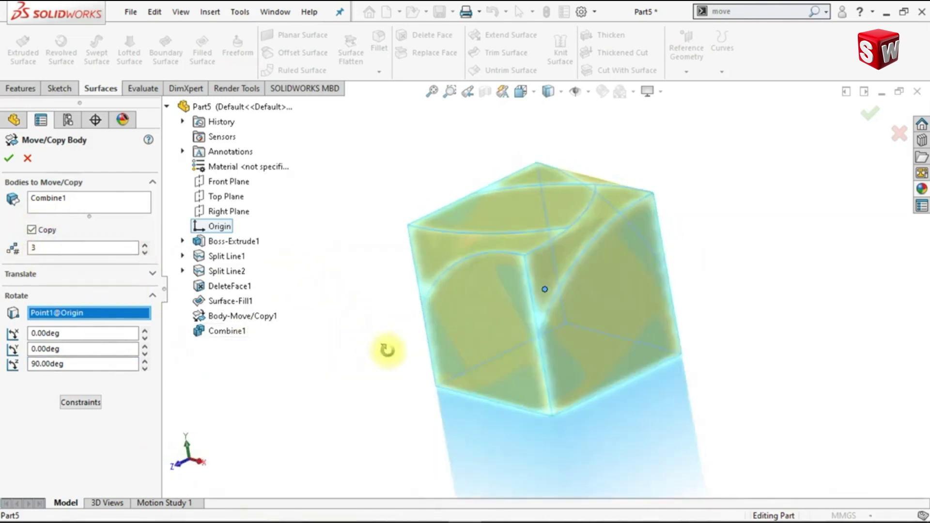
left_click(10, 158)
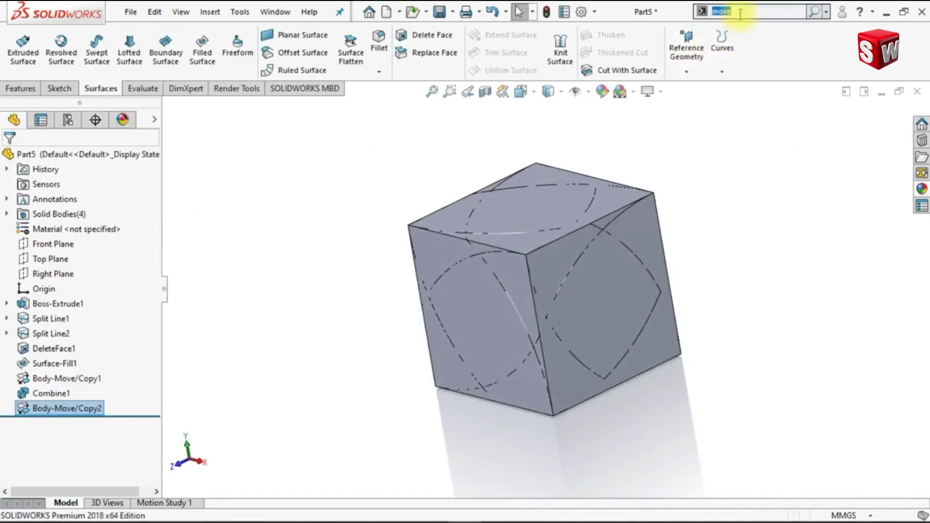
Combine the four overlapping bodies with the Common operation and inspect the twisted cube from the isometric view
type("com")
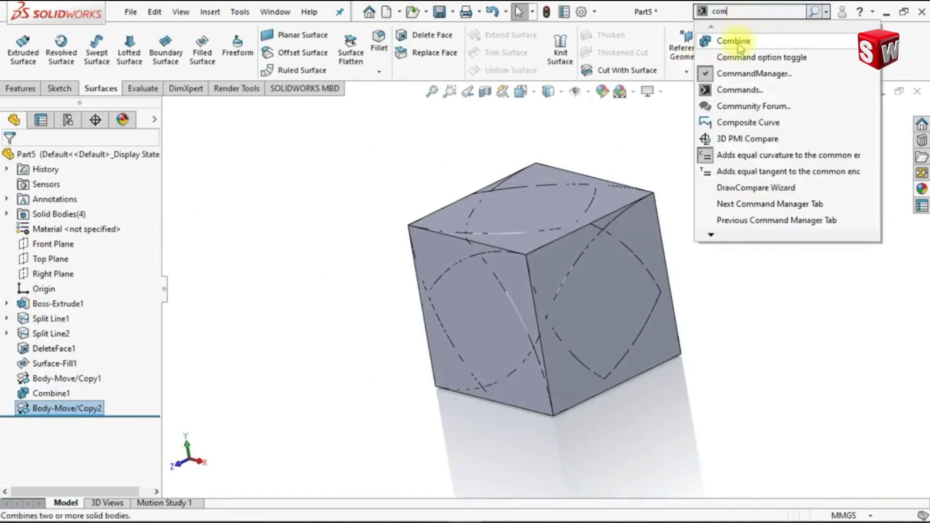
left_click(705, 37)
left_click_drag(370, 123, 742, 446)
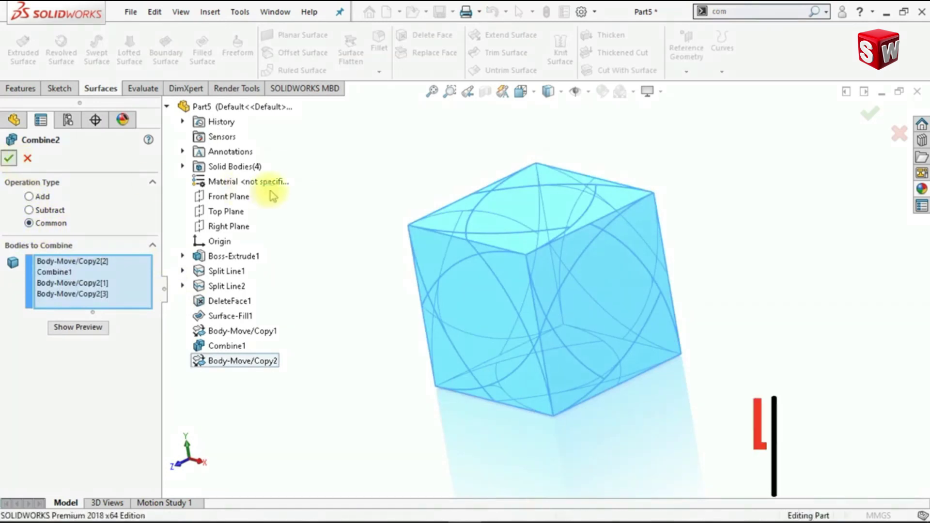
key("ctrl+7")
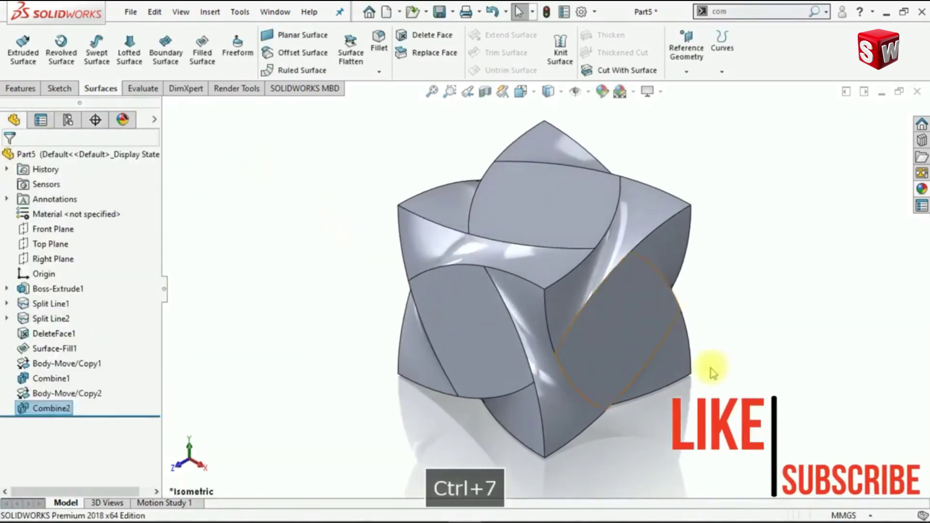
middle_click_drag(771, 358, 600, 273)
key("ctrl+7")
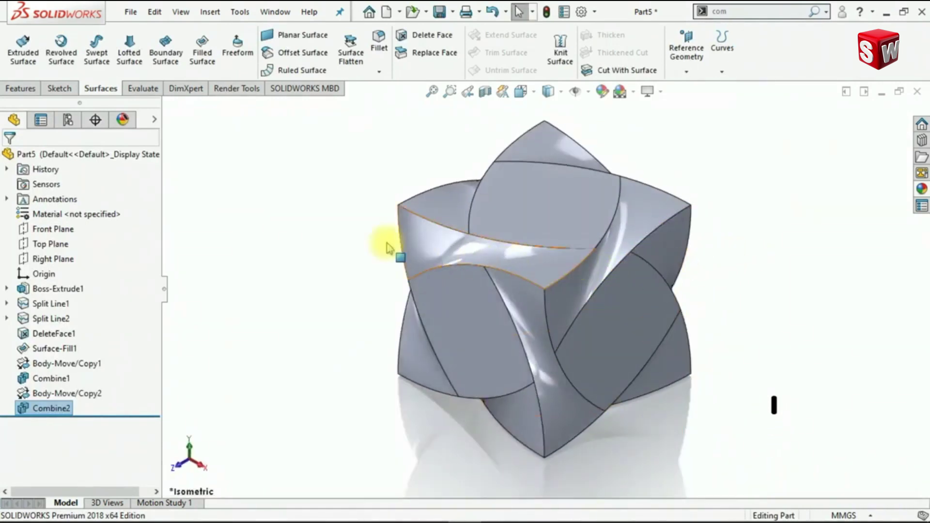
Copy the flat top face as an Offset Surface at 0 mm and hide the solid body
left_click(269, 57)
left_click(501, 225)
left_click(89, 235)
type("0")
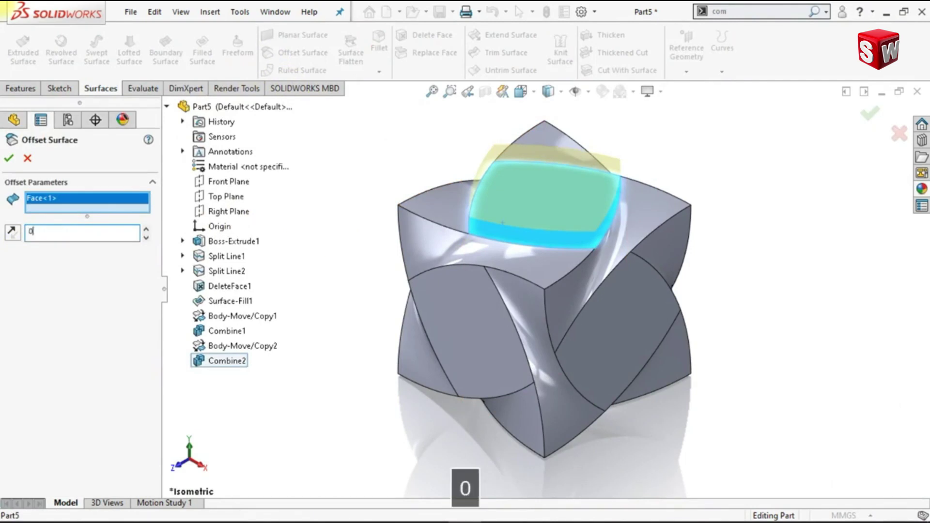
key("Return")
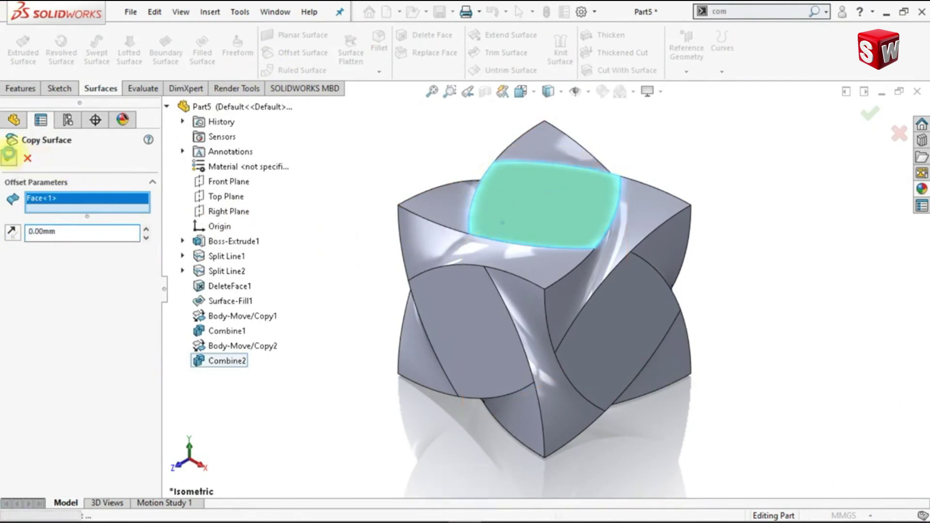
left_click(9, 156)
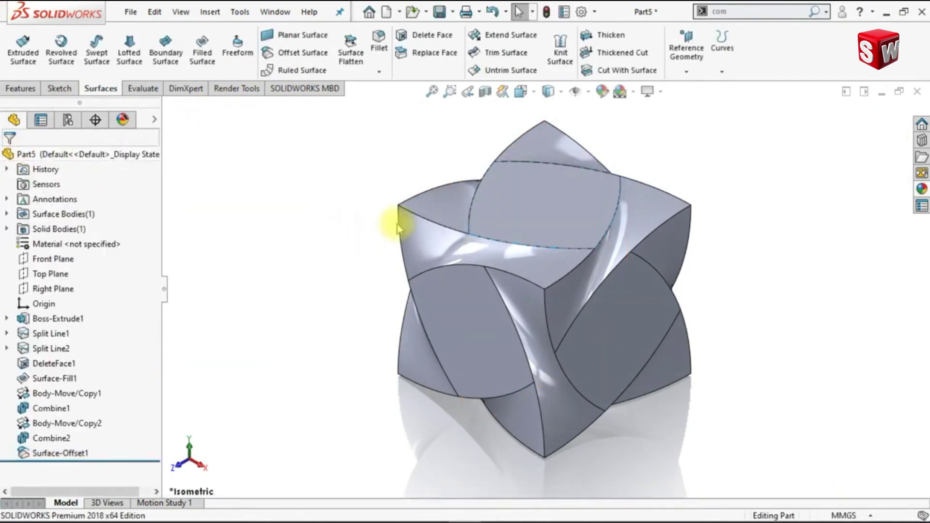
left_click(427, 202)
left_click(481, 173)
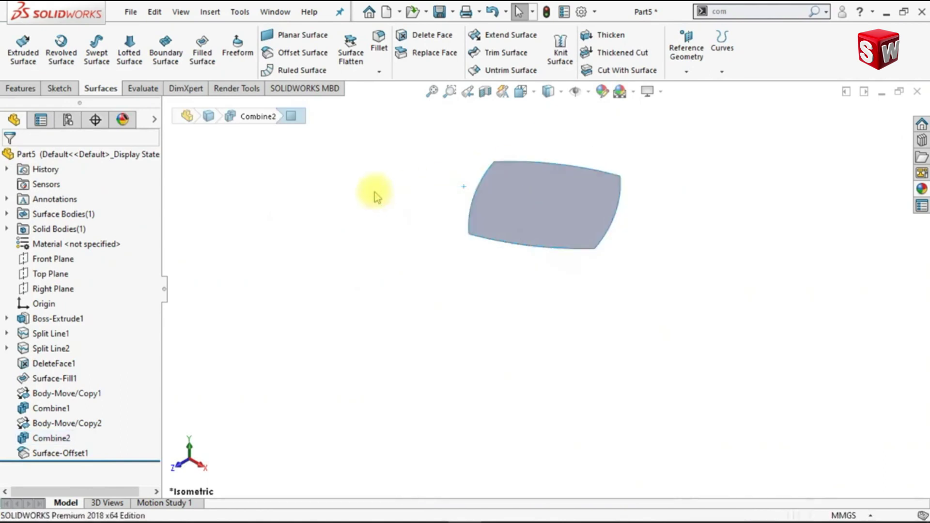
Sketch on the copied top surface, viewed normal to it, and offset its outline 2 mm inward using Reverse
left_click(503, 200)
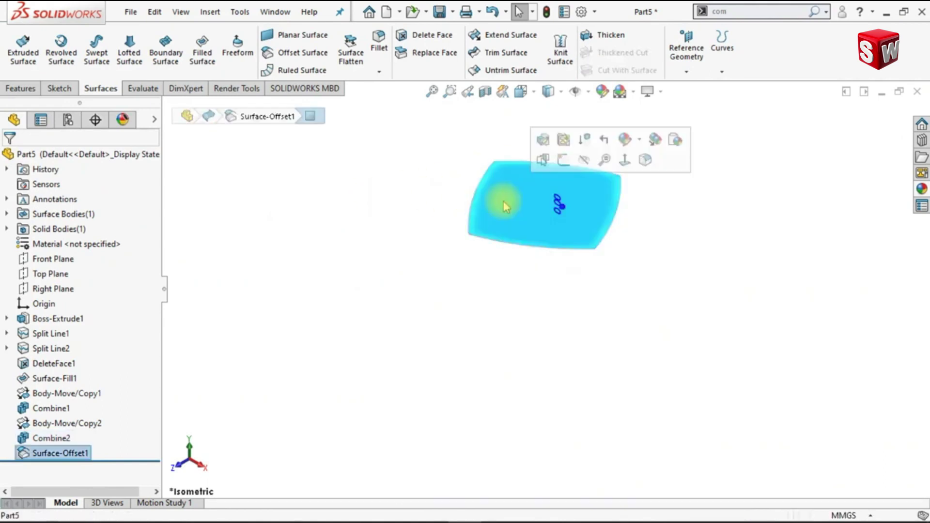
left_click(563, 163)
left_click(679, 62)
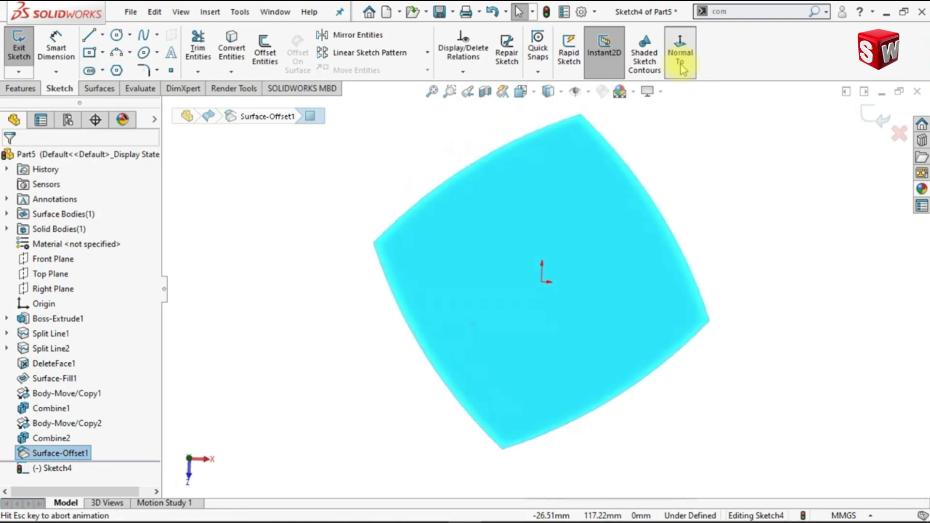
left_click(266, 54)
type("2")
key("Return")
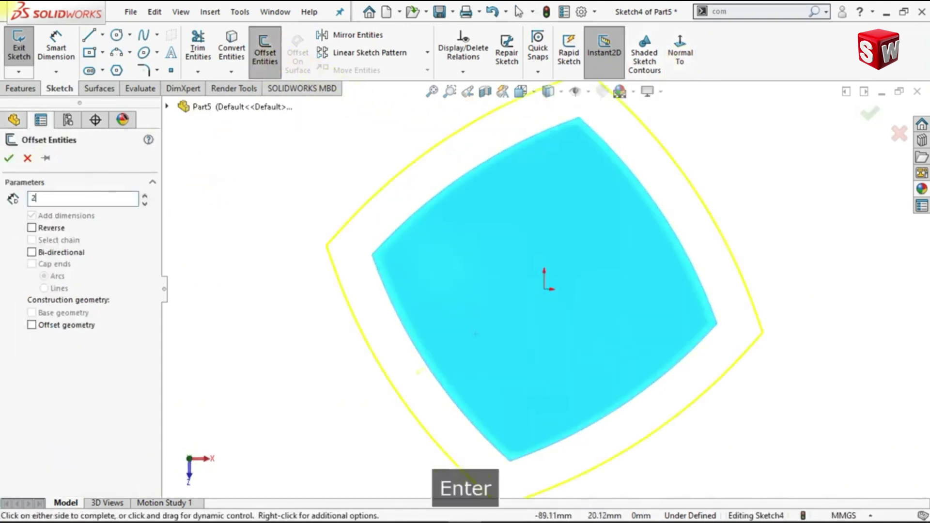
left_click(32, 228)
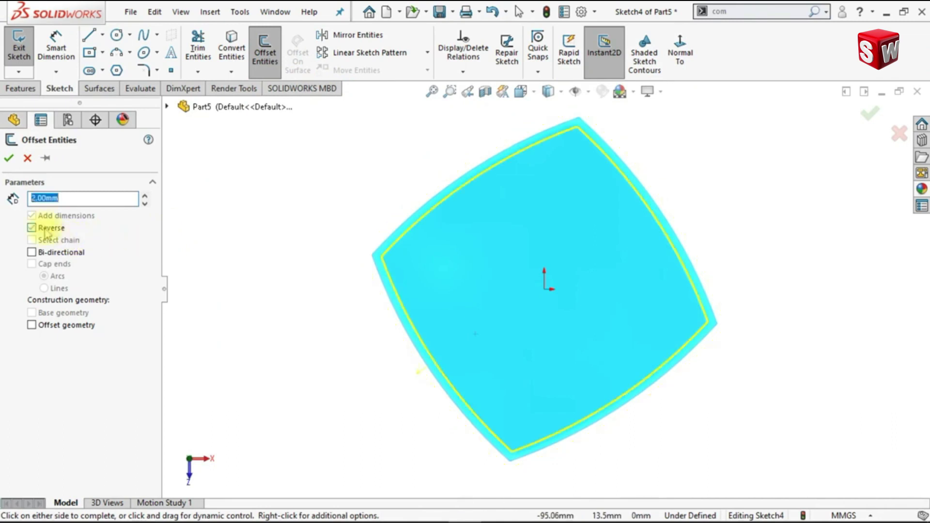
left_click(9, 158)
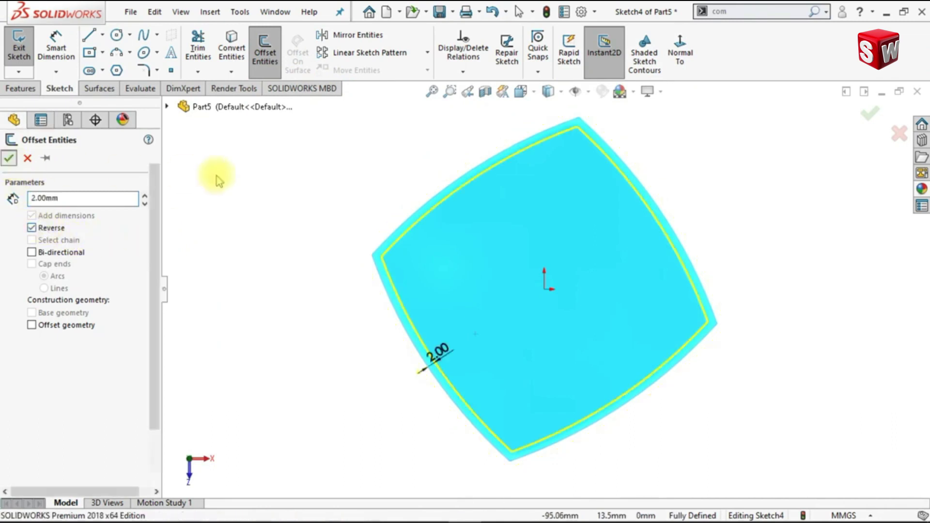
left_click(110, 88)
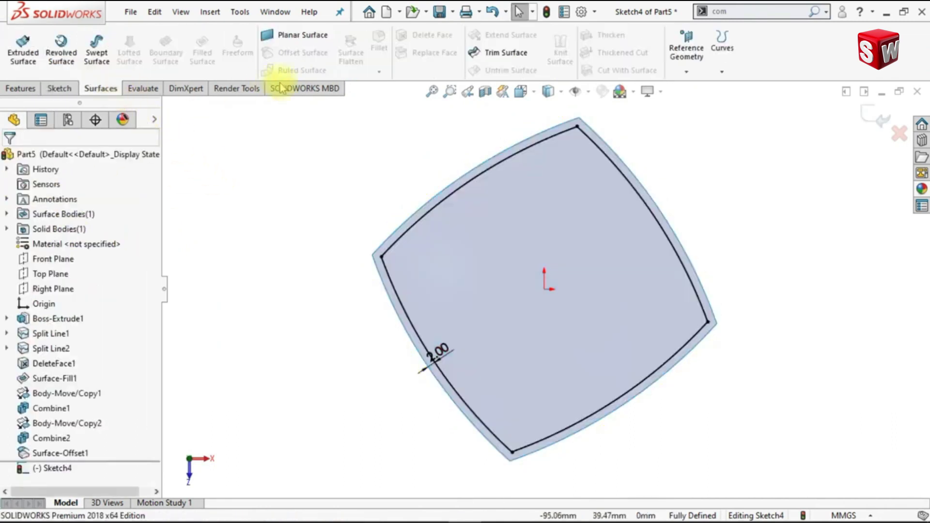
Trim the copied top surface with the 2 mm offset sketch, keeping only the inner region
left_click(496, 56)
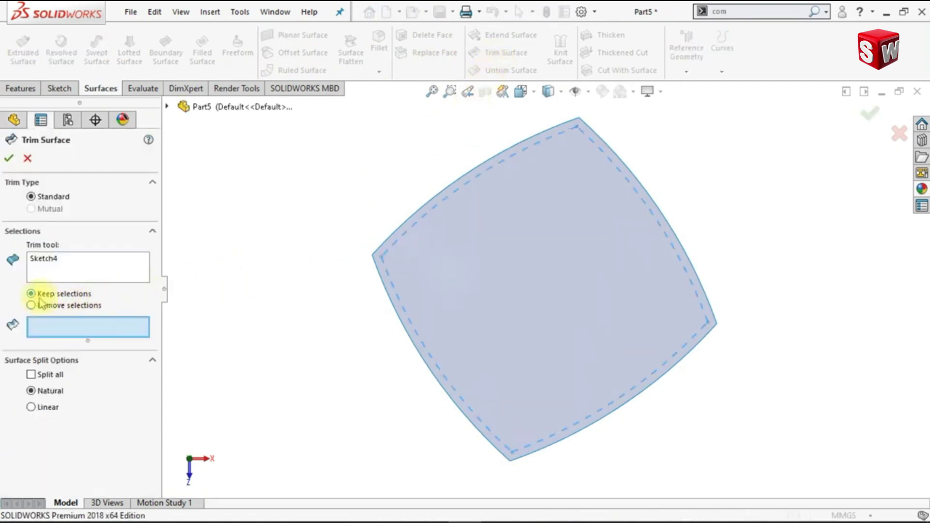
left_click(440, 290)
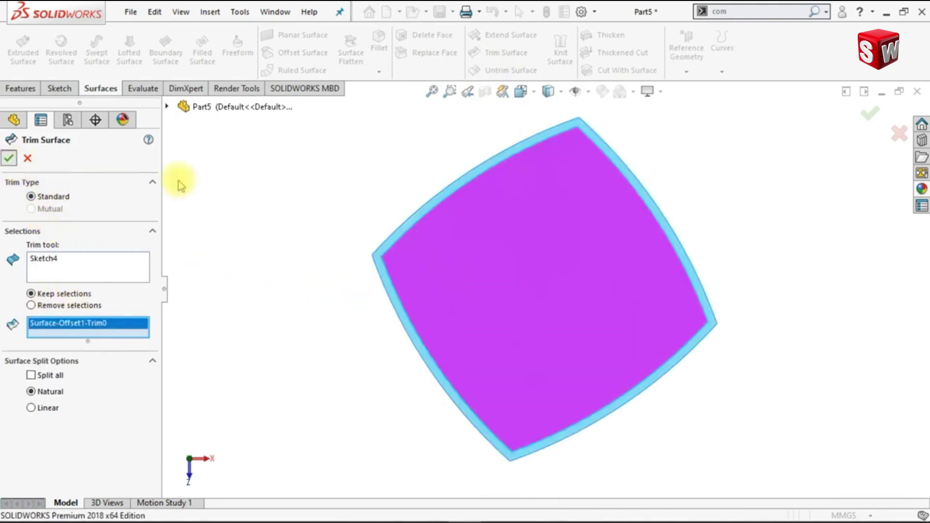
key("Return")
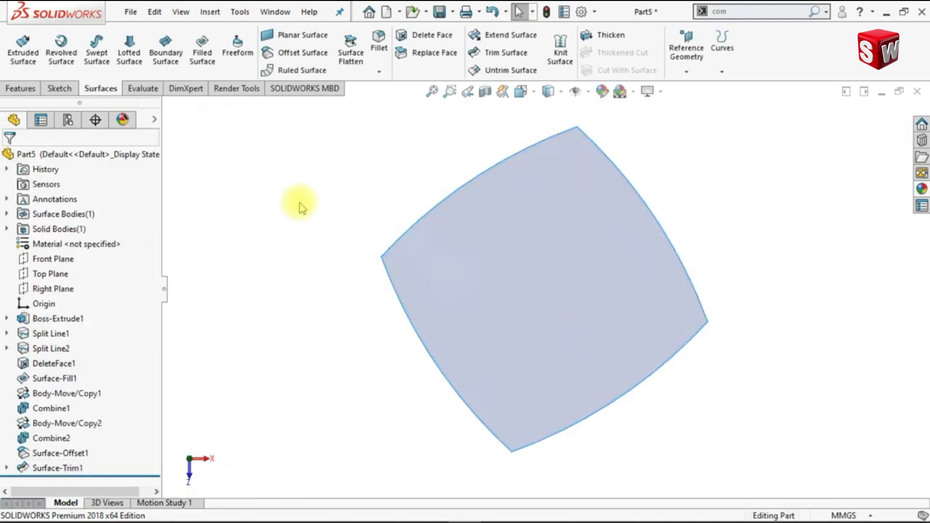
Sketch on the trimmed surface, offset its outline 30 mm inward as construction geometry using Reverse, and place the dimension outside the surface
left_click(475, 238)
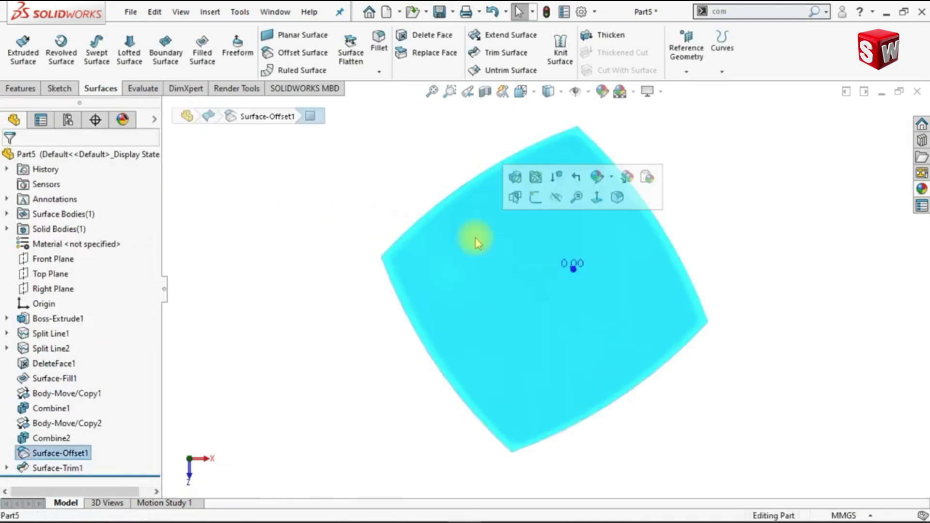
left_click(534, 197)
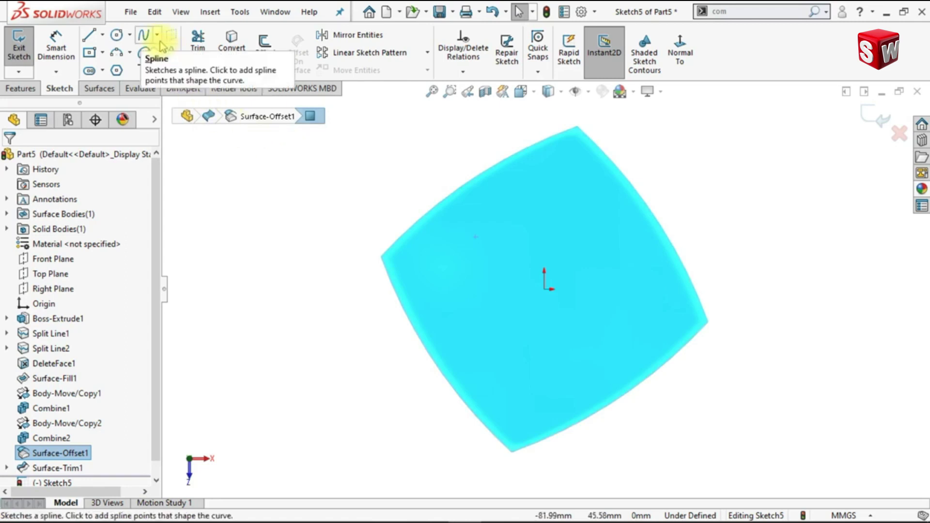
left_click(265, 49)
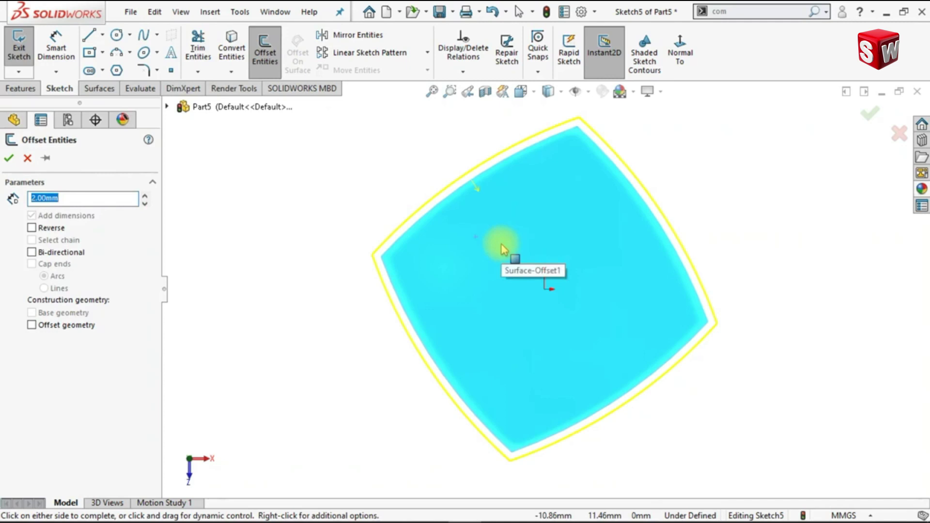
type("30")
key("Return")
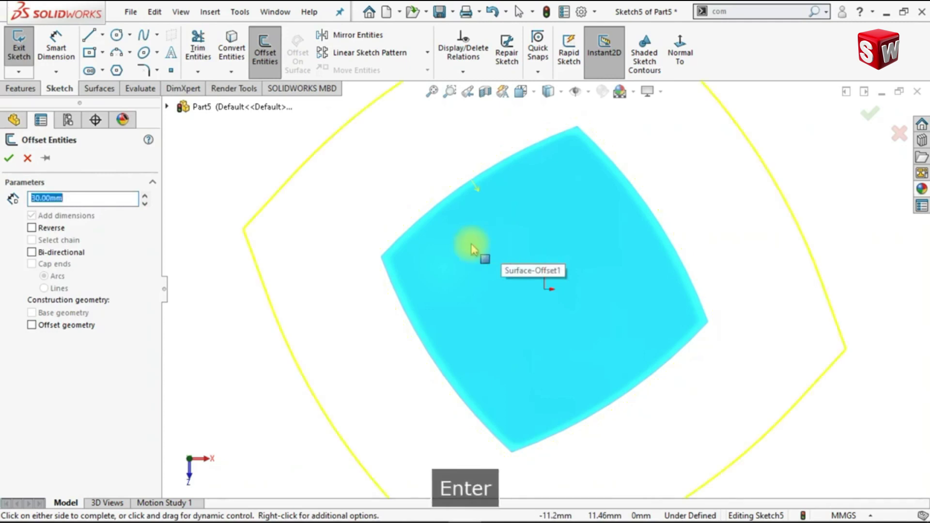
left_click(40, 231)
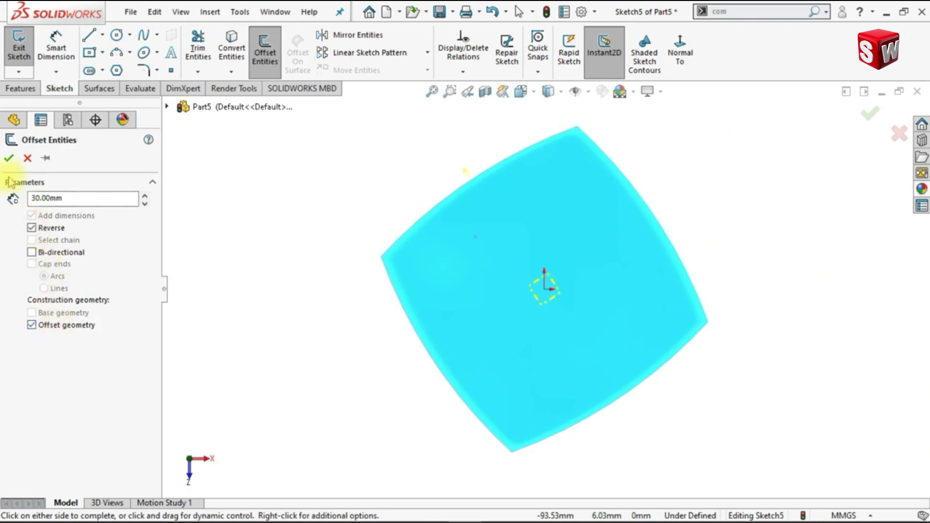
left_click(7, 158)
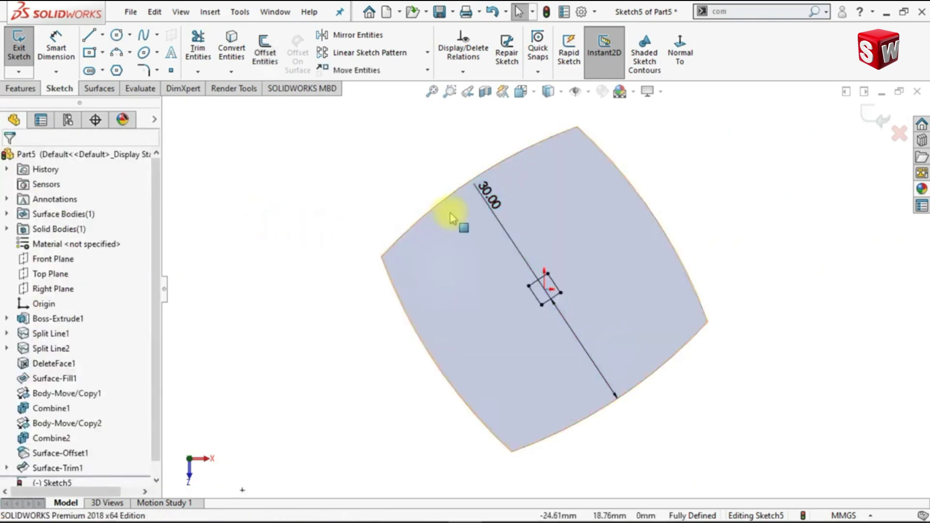
left_click_drag(489, 198, 734, 267)
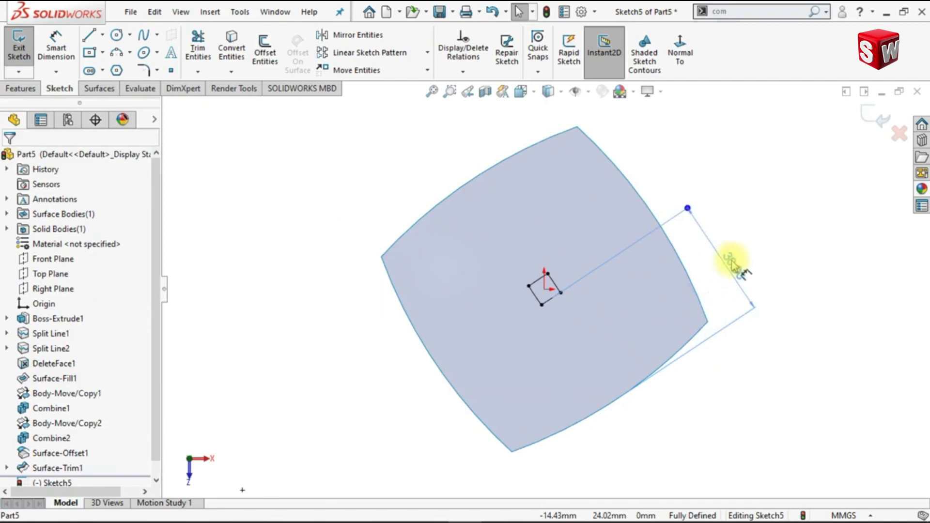
left_click(826, 310)
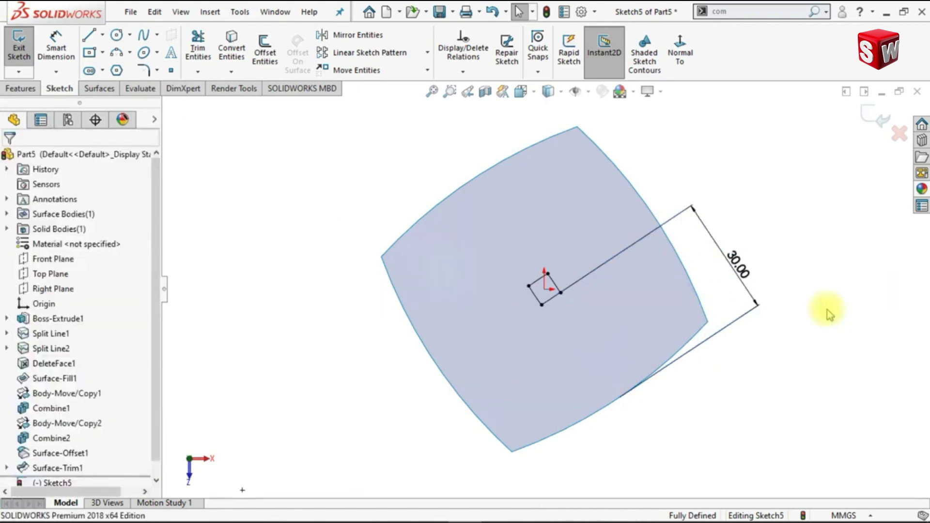
Draw a three-vertex Bezier Style Spline from the surface's upper corner, bulging out past the left side, to the construction square's lowest corner
left_click(157, 35)
left_click(180, 68)
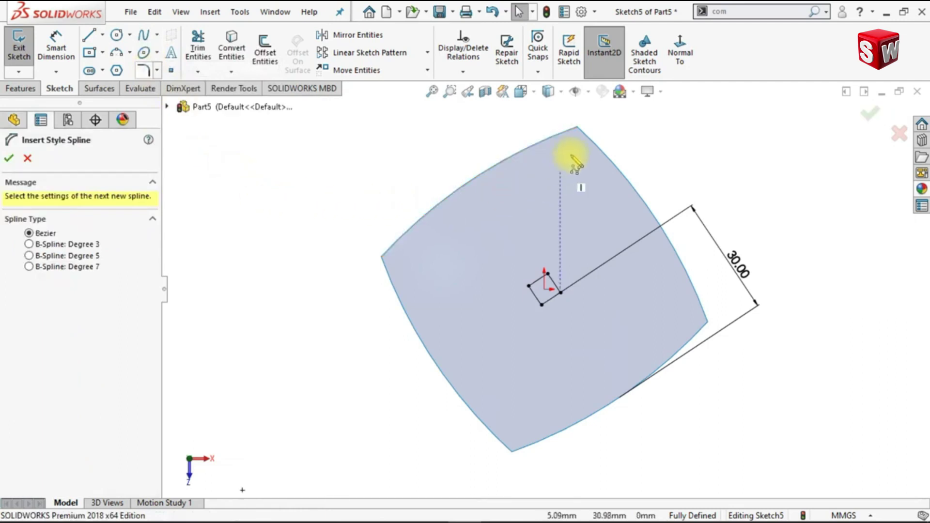
left_click(576, 127)
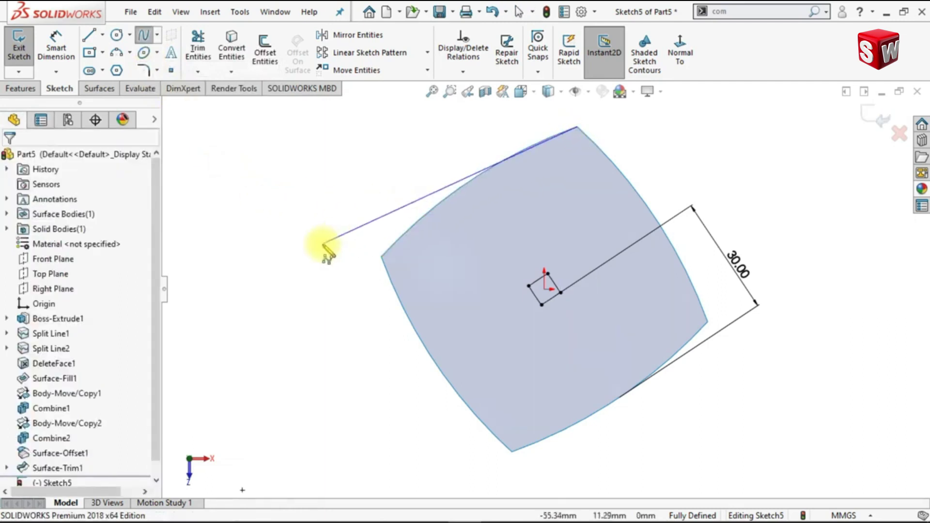
left_click(322, 243)
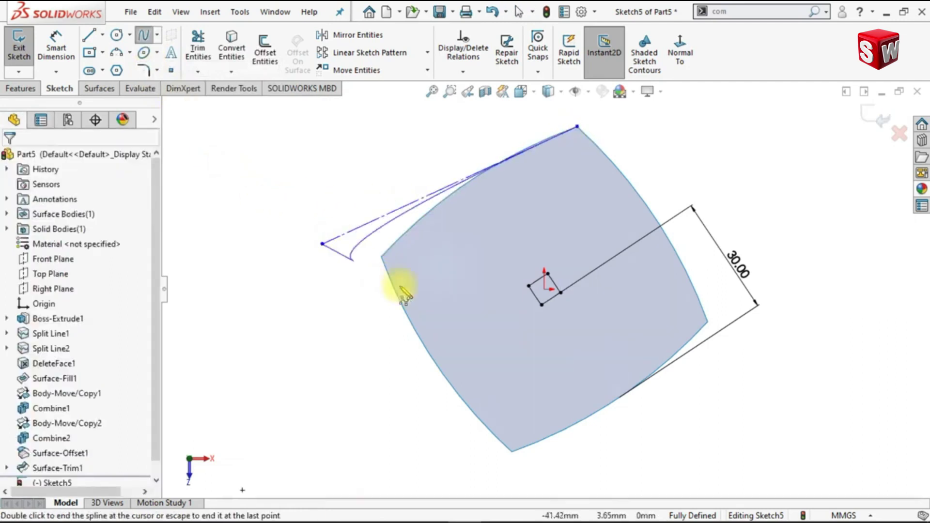
left_click(542, 304)
key("Escape")
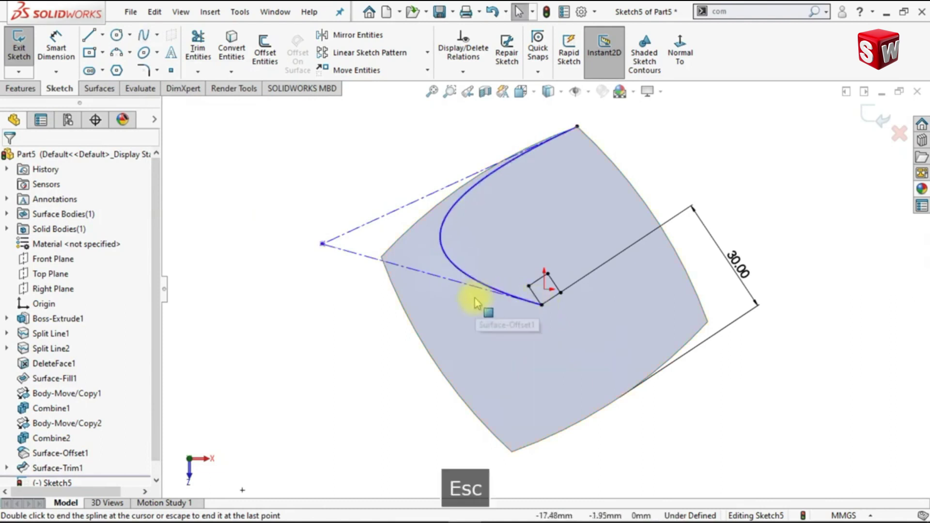
Set the construction square's offset to 28 mm and make the spline's middle control vertex coincident with the surface's left corner
left_click(739, 265)
left_click(802, 328)
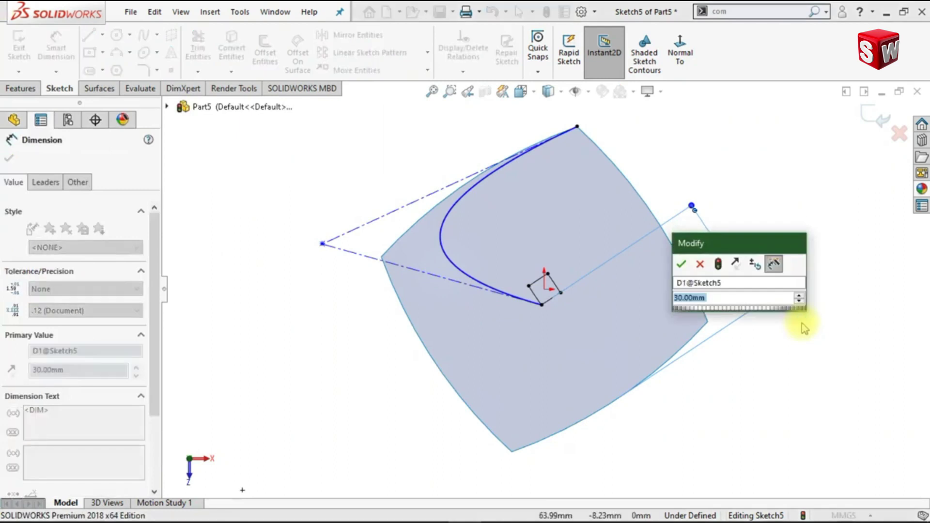
type("28")
key("Return")
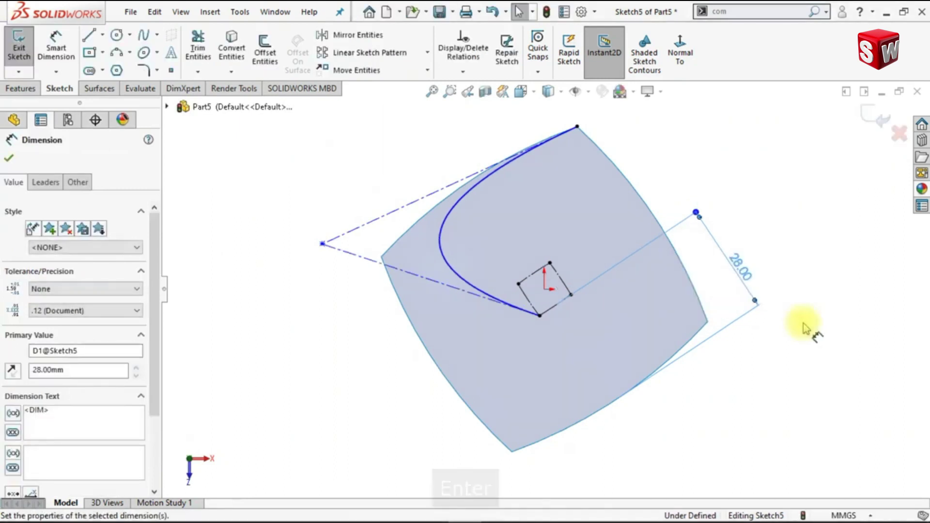
left_click(807, 327)
mouse_move(322, 244)
left_mouse_down()
mouse_move(371, 261)
mouse_move(381, 256)
left_mouse_up()
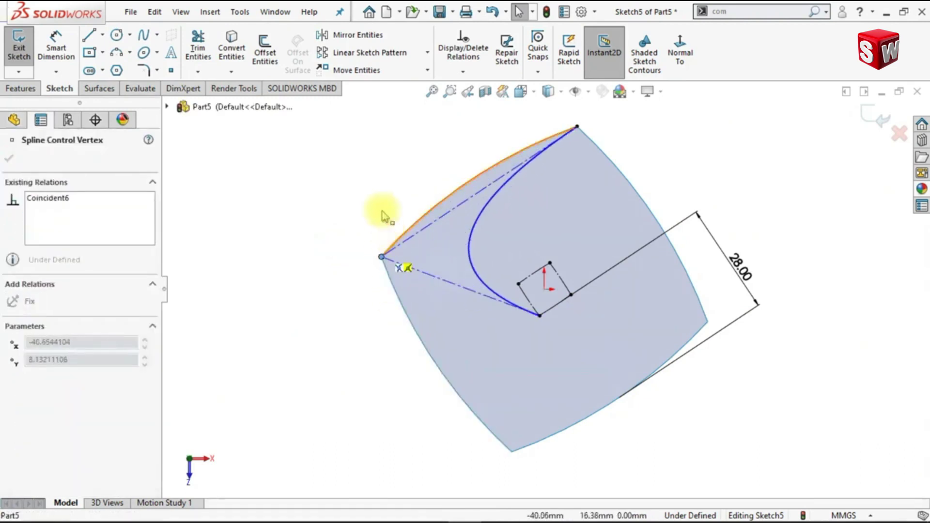
left_click(361, 192)
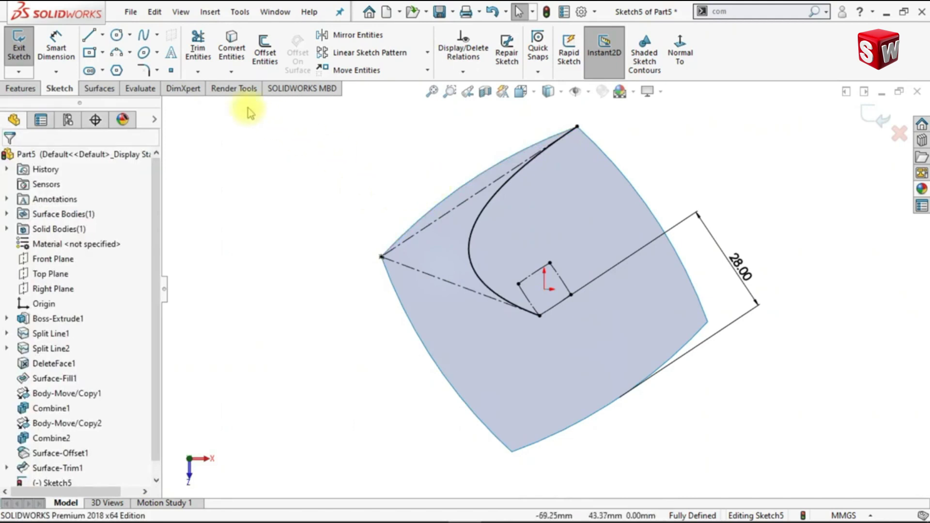
Draw a second three-vertex Bezier Style Spline inside the first, from the surface's upper-right edge to the construction square's lowest corner
left_click(158, 35)
left_click(154, 68)
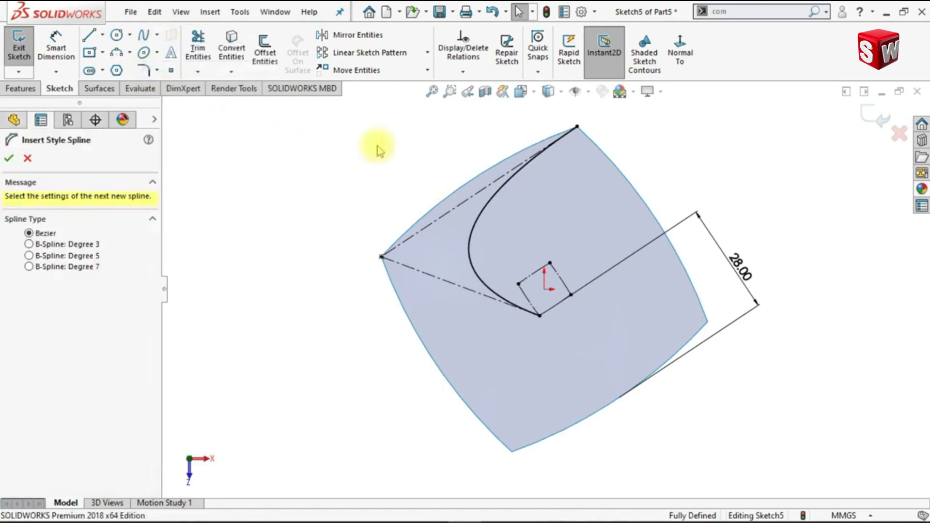
left_click(612, 161)
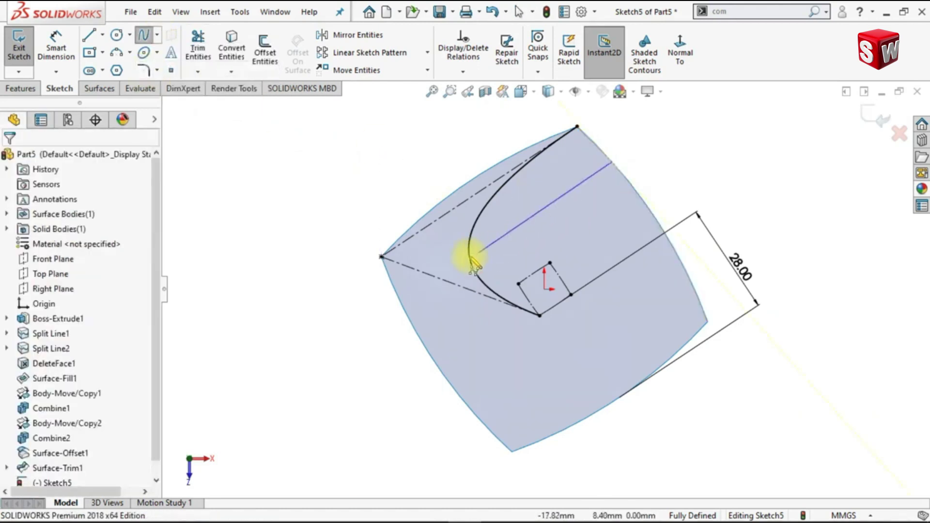
left_click(454, 257)
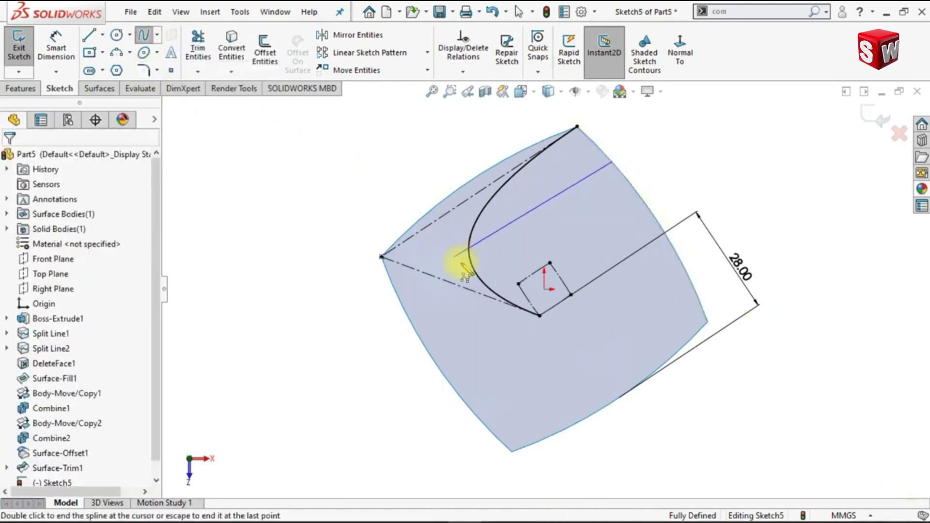
left_click(539, 316)
key("Escape")
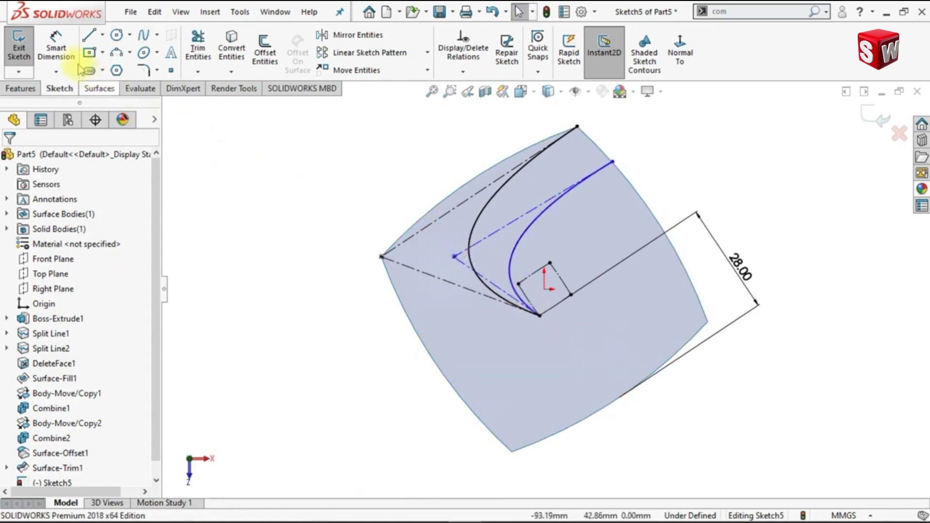
Dimension the distance between the two splines' outer endpoints as 15 mm
left_click(60, 51)
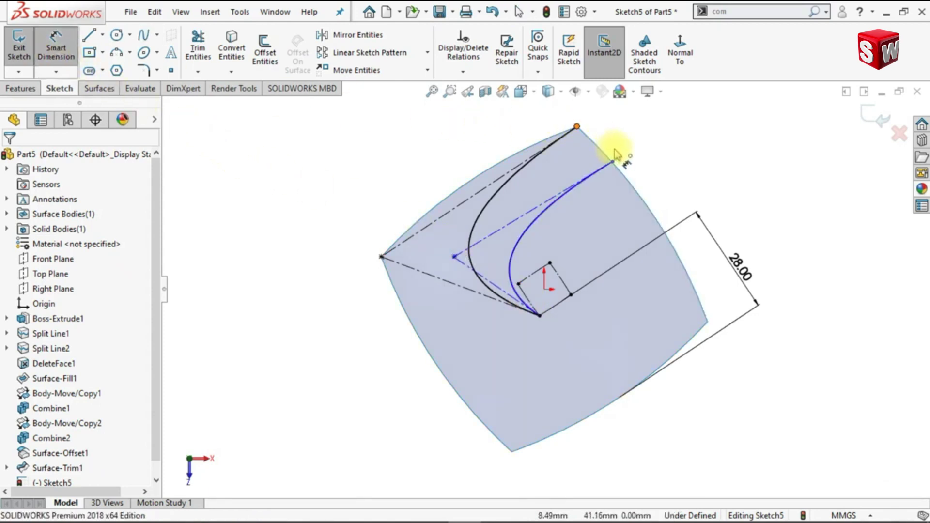
left_click(576, 127)
left_click(613, 162)
left_click(621, 145)
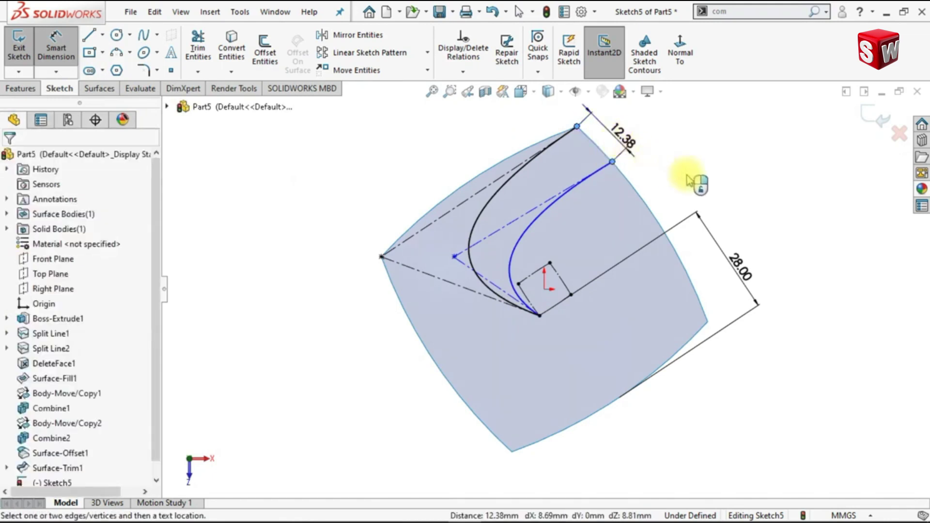
type("15")
key("Return")
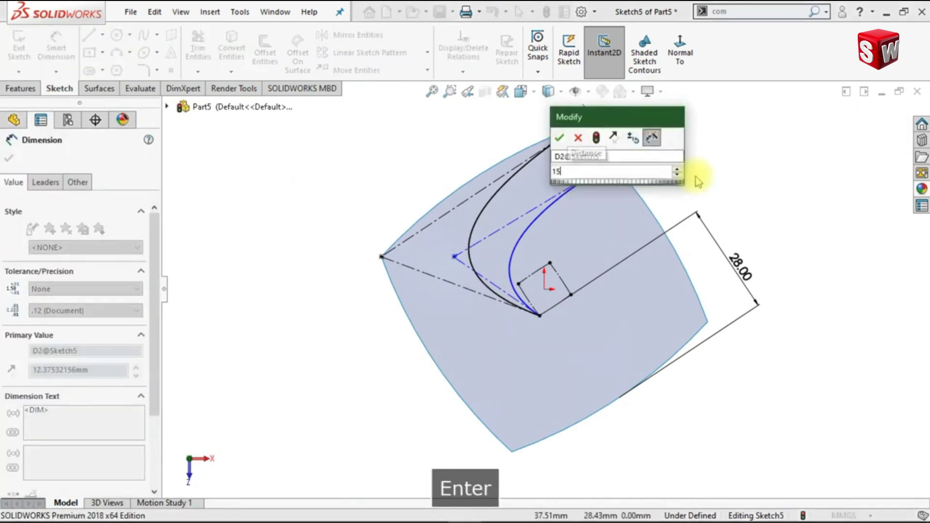
Dimension the angle between the two splines' lower control polygon lines as 15°
left_click(482, 278)
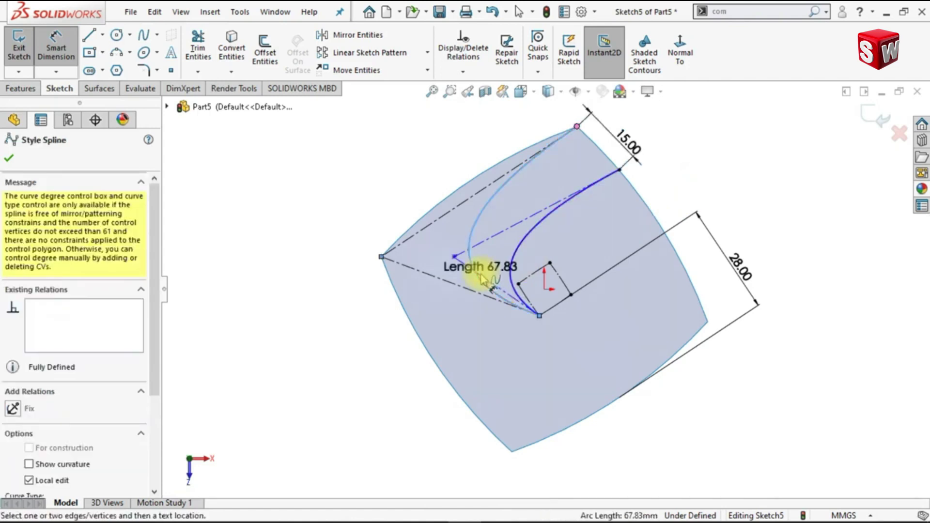
key("Escape")
left_click(456, 285)
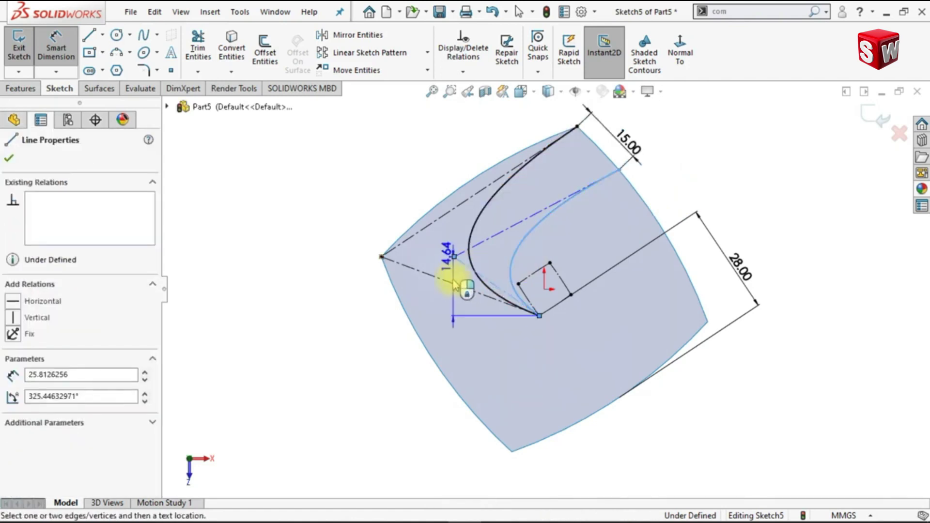
left_click(402, 243)
left_click(363, 214)
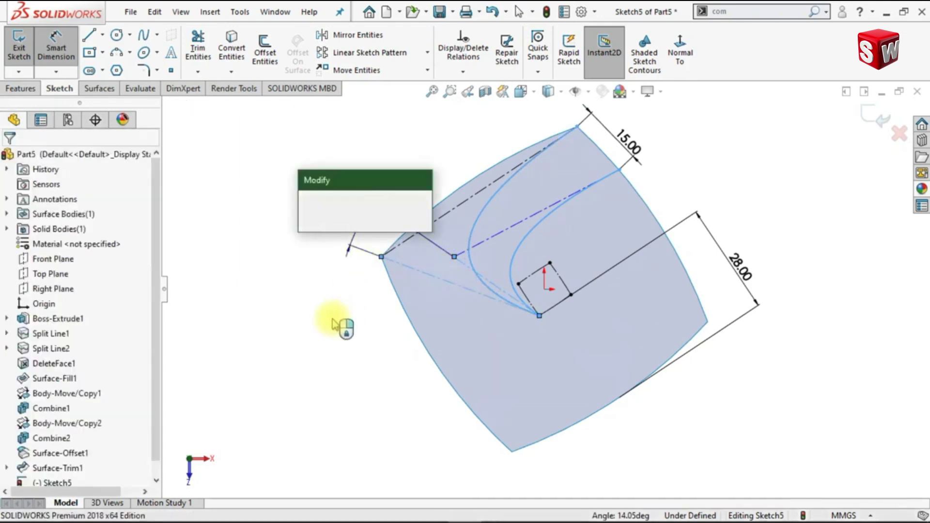
type("5")
key("Return")
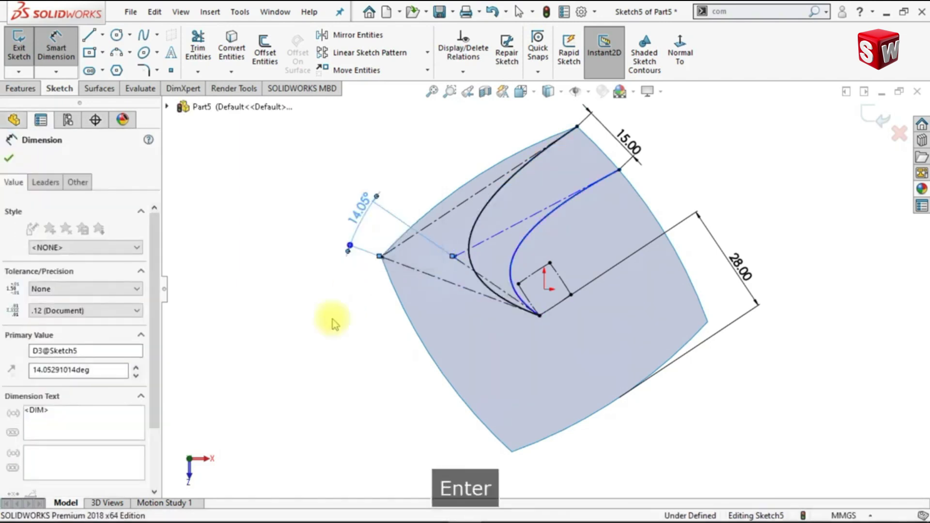
Dimension the angle between the two splines' upper control polygon lines as 10°
left_click(447, 222)
left_click(484, 240)
left_click(524, 207)
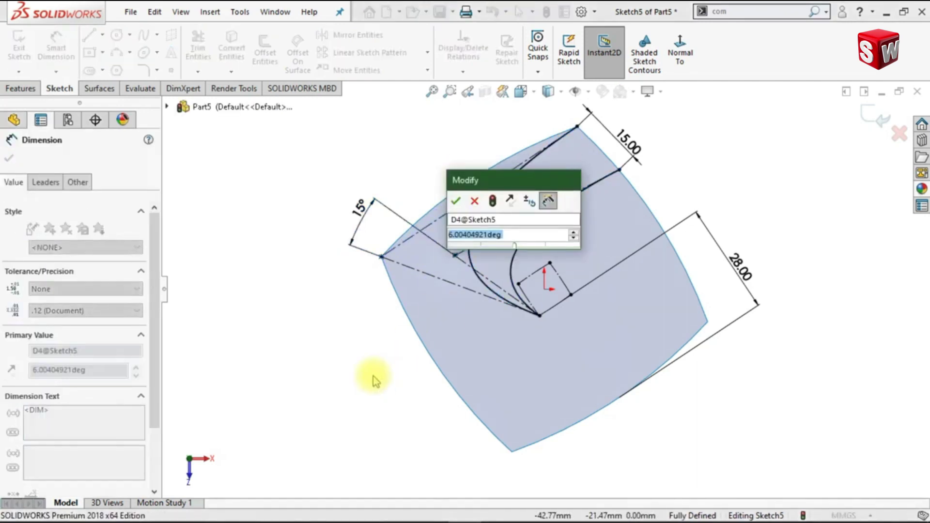
type("10")
key("Return")
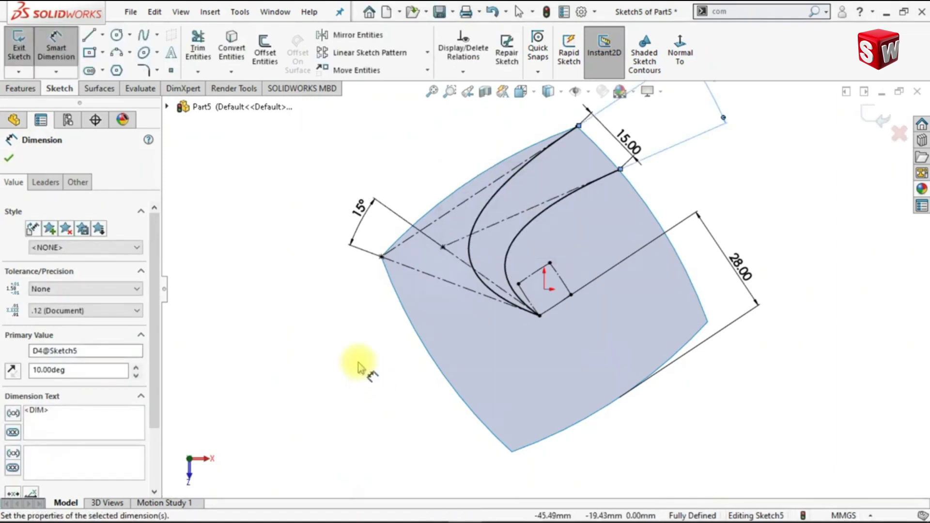
left_click(313, 333)
scroll(764, 214, "up", 1)
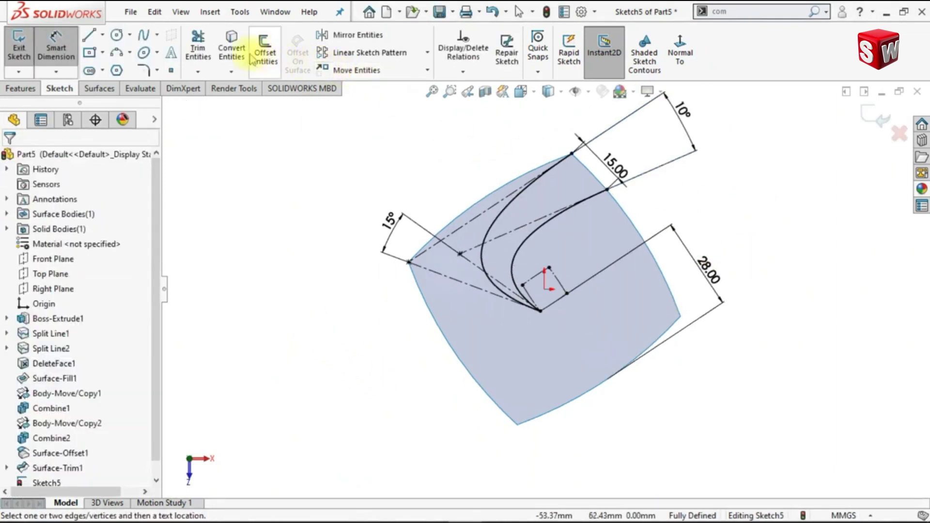
Convert the surface's upper-right edge into the sketch and trim it to the portion between the two spline endpoints
left_click(231, 48)
left_click(646, 235)
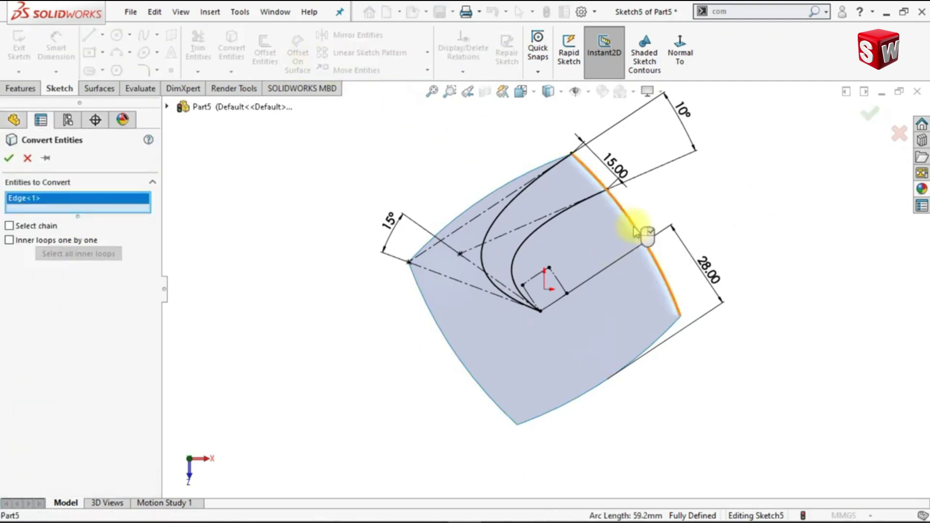
key("Return")
left_click(199, 49)
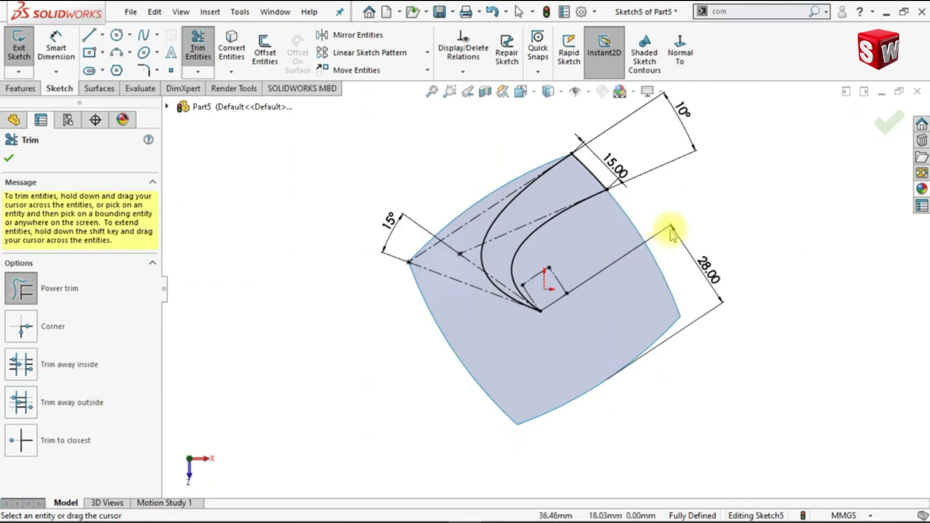
Close the swirl sketch and offset the flat surface 4 mm toward its underside with Offset Surface
left_click(888, 123)
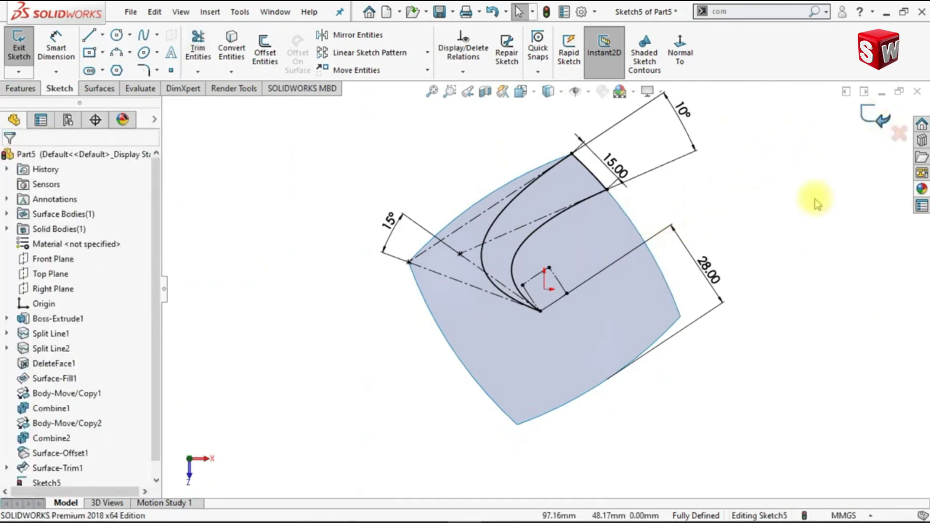
key("ctrl+7")
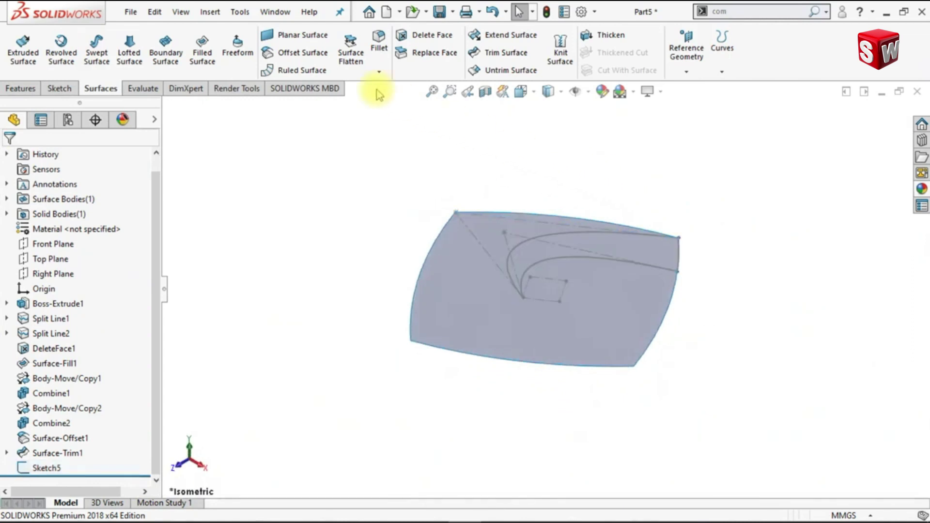
left_click(323, 63)
left_click(469, 293)
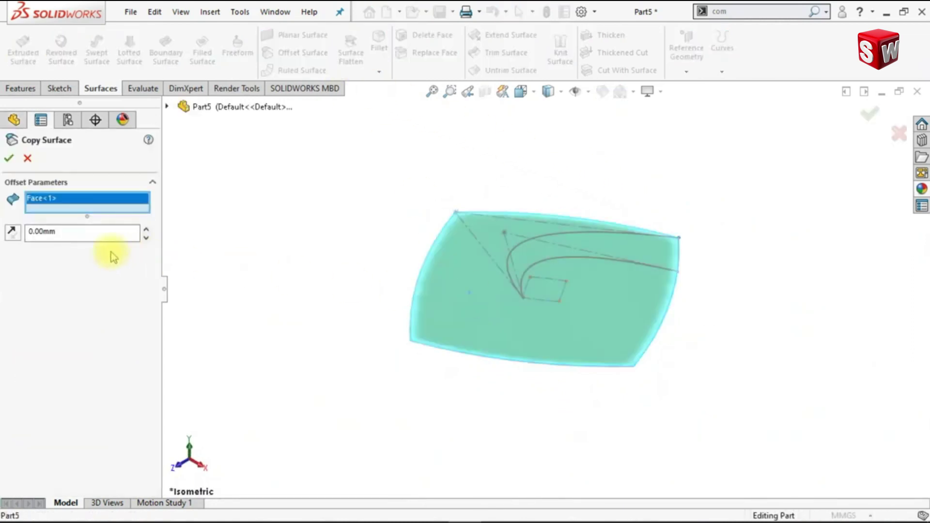
type("4")
key("Return")
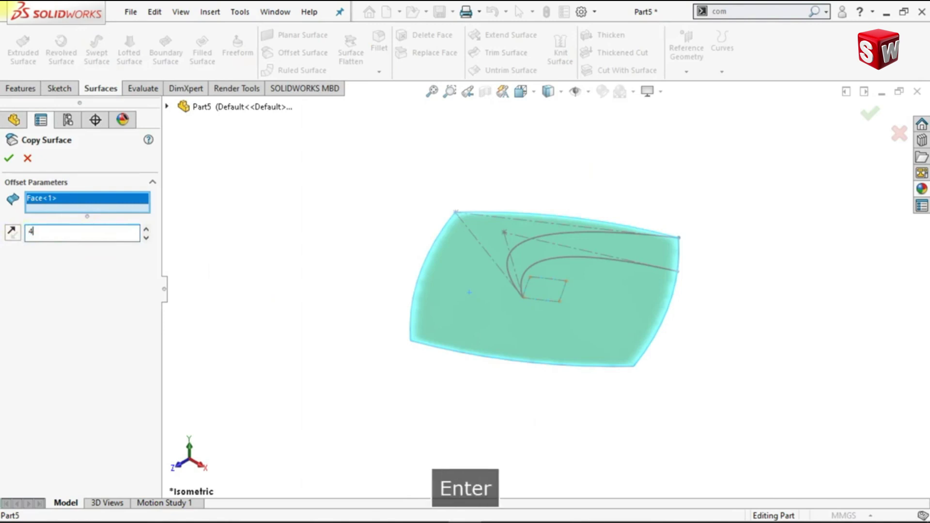
left_click(12, 233)
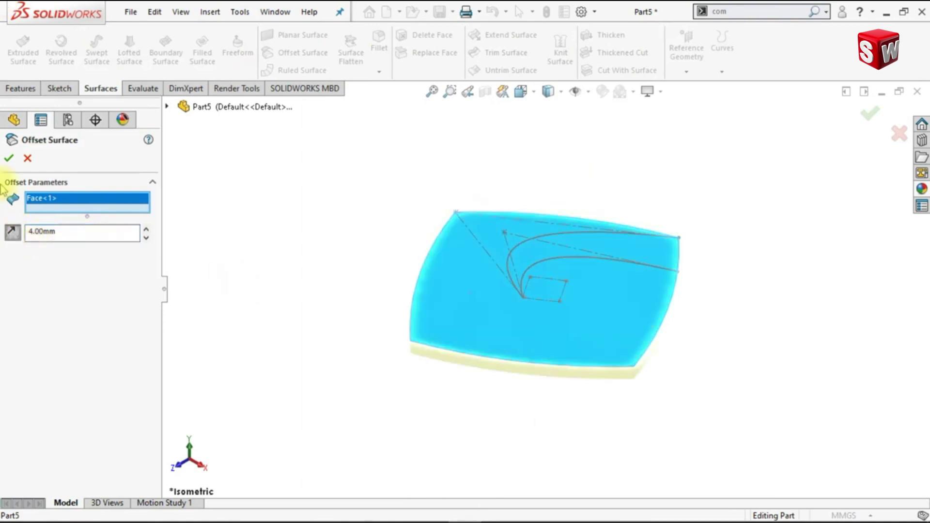
left_click(11, 158)
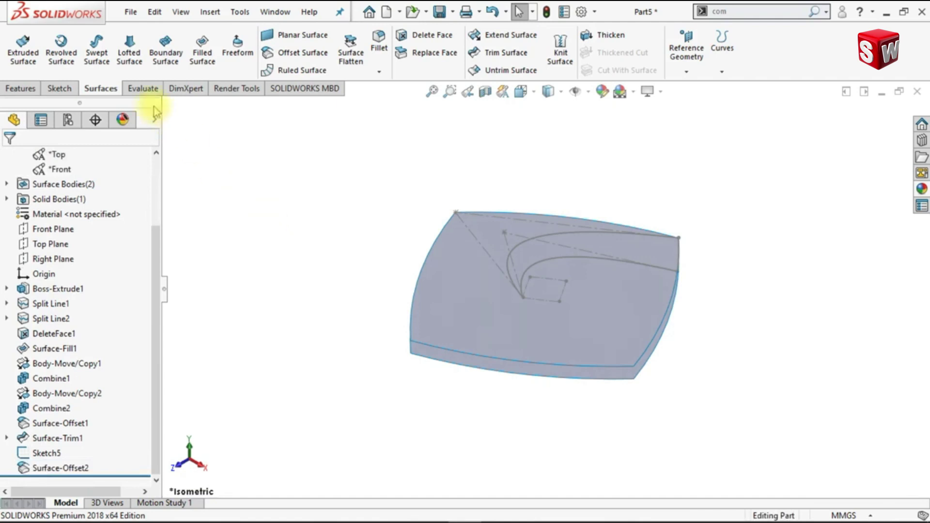
Start a surface loft from the original surface's outer edge beside the swirl to the opposite edge of the lower offset surface
left_click(129, 68)
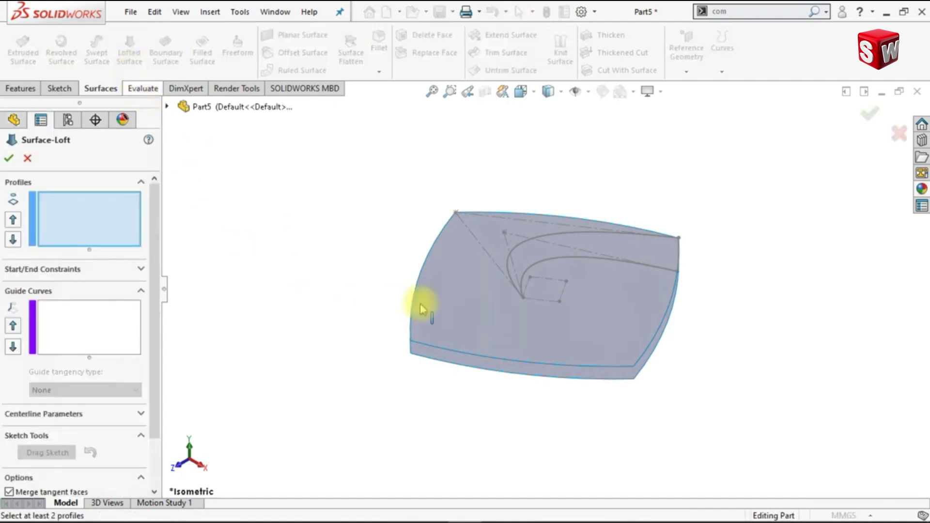
left_click(647, 355)
middle_click_drag(332, 284, 371, 279)
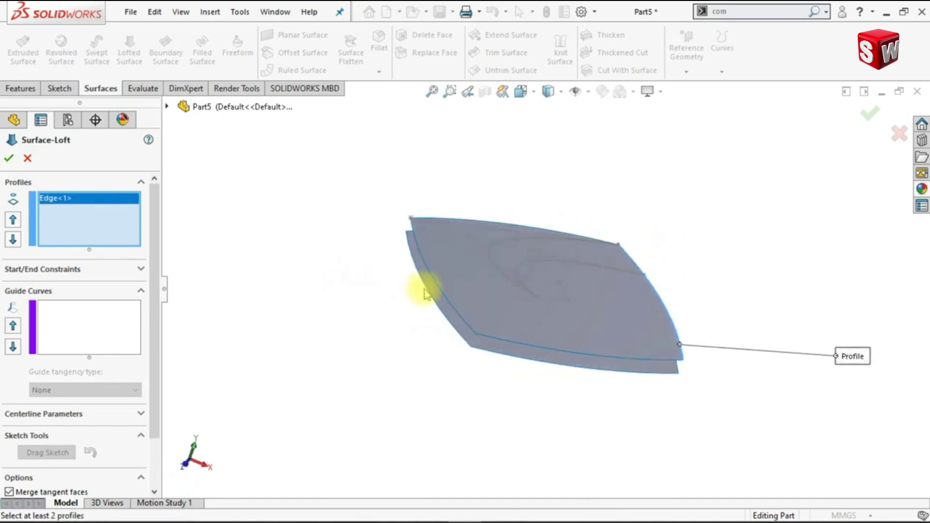
left_click(428, 294)
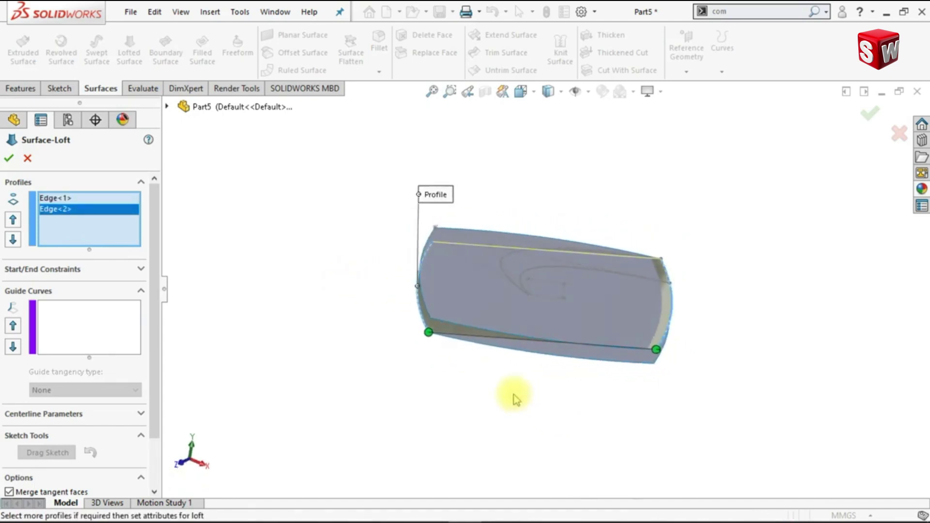
Set the loft's start constraint to Tangency To Face with the tangent direction reversed, and create the lofted surface
left_click(141, 269)
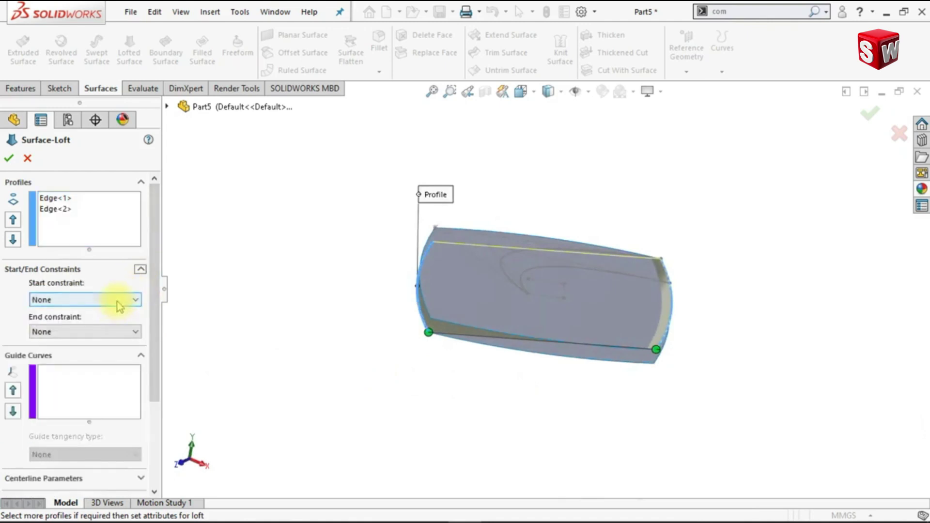
left_click(117, 301)
left_click(111, 331)
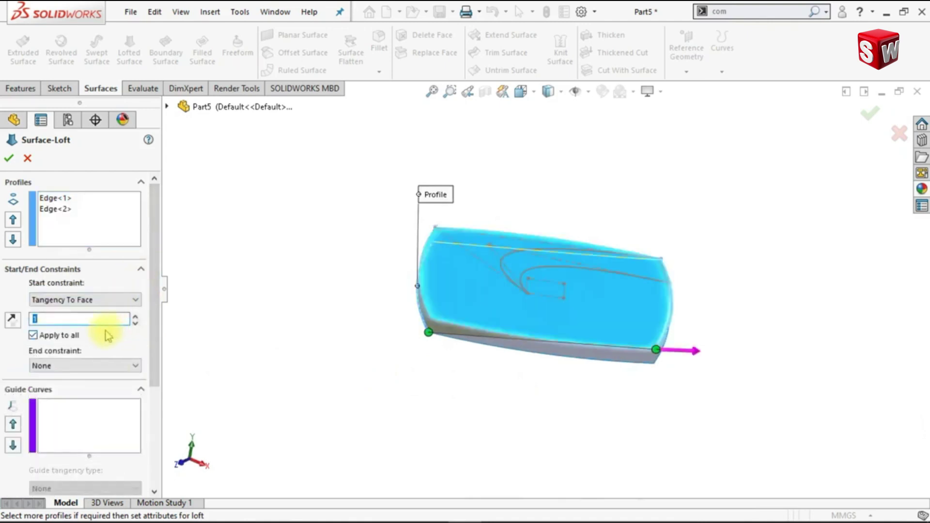
left_click(13, 319)
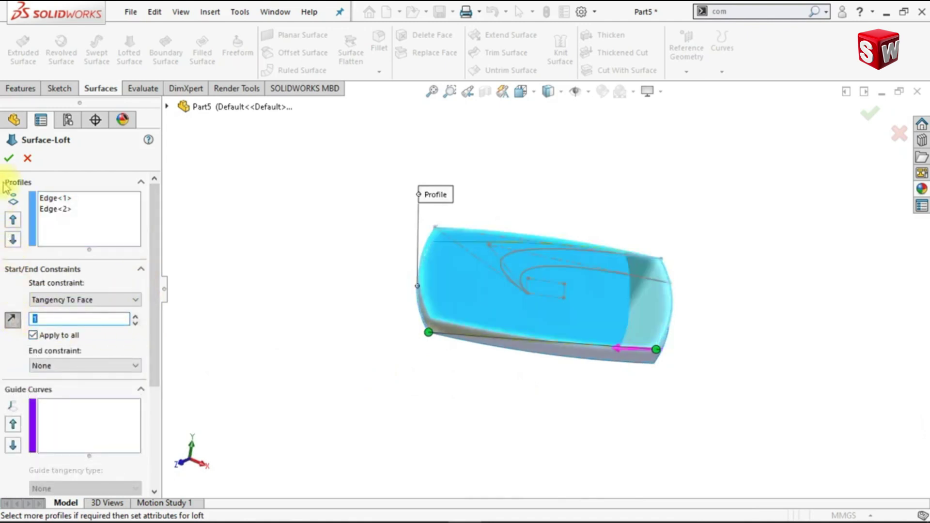
left_click(10, 160)
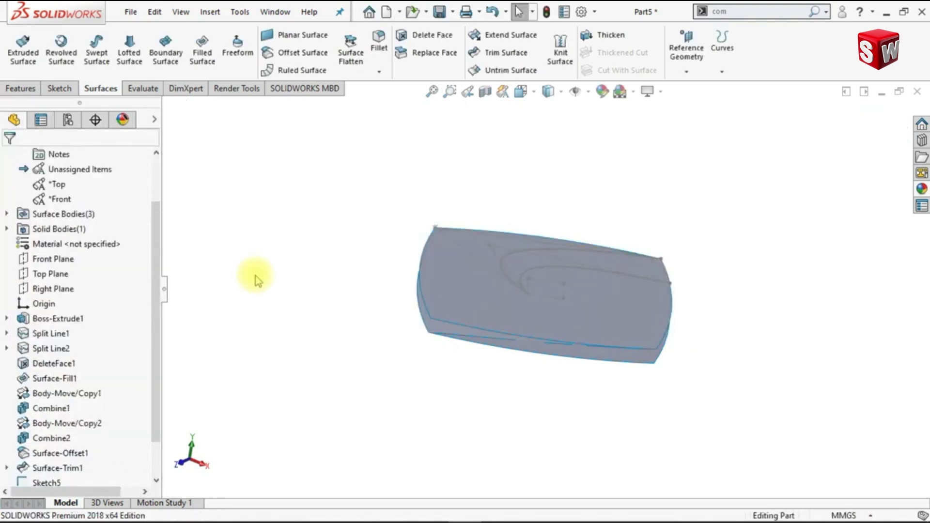
Hide the original surface (Surface-Offset1) and the lower offset surface (Surface-Offset2), leaving the lofted surface shown
scroll(155, 299, "down", 3)
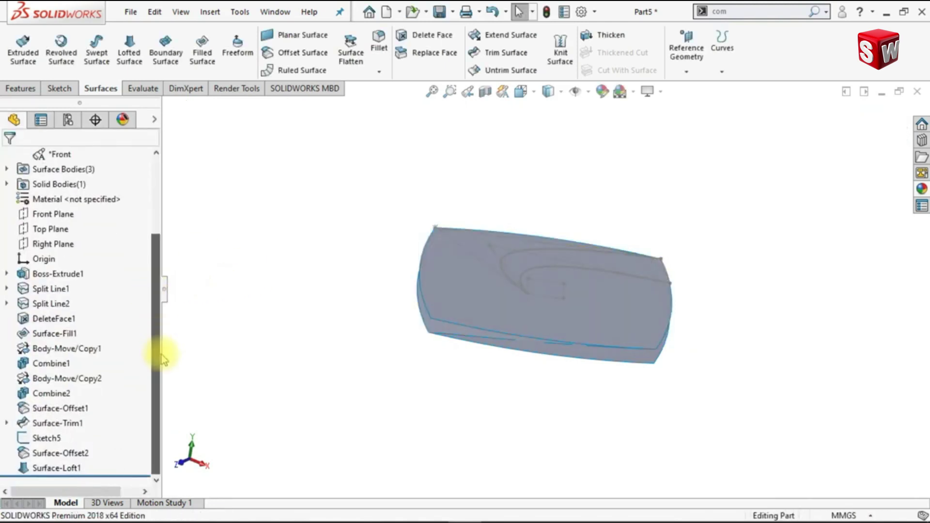
left_click(87, 408)
left_click(92, 395)
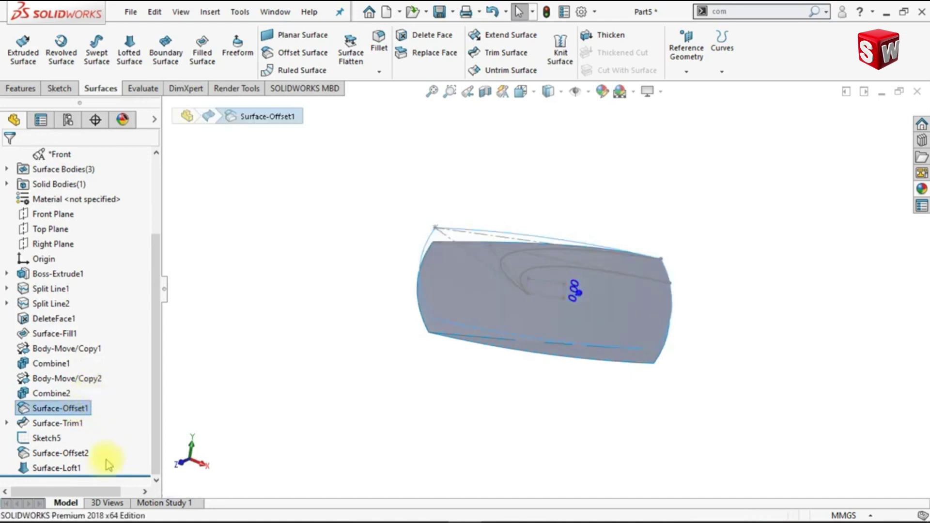
left_click(63, 453)
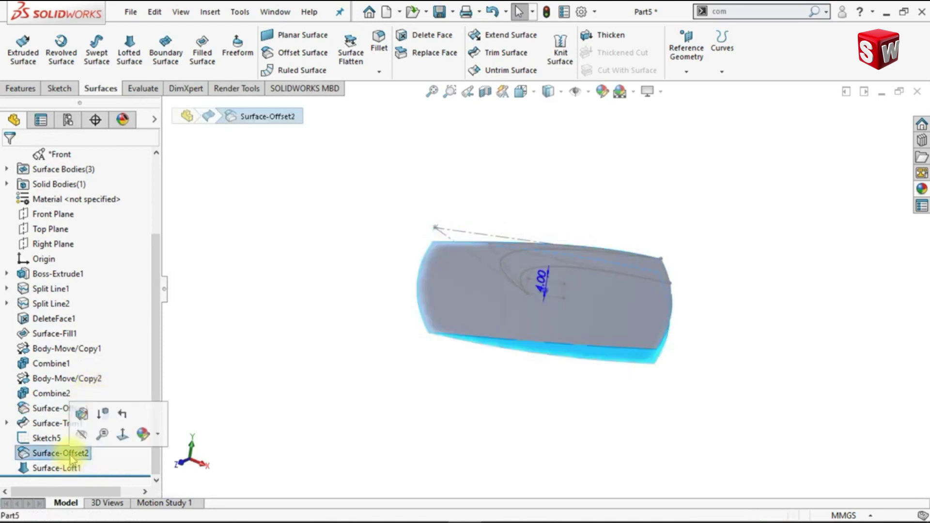
left_click(77, 435)
left_click(262, 347)
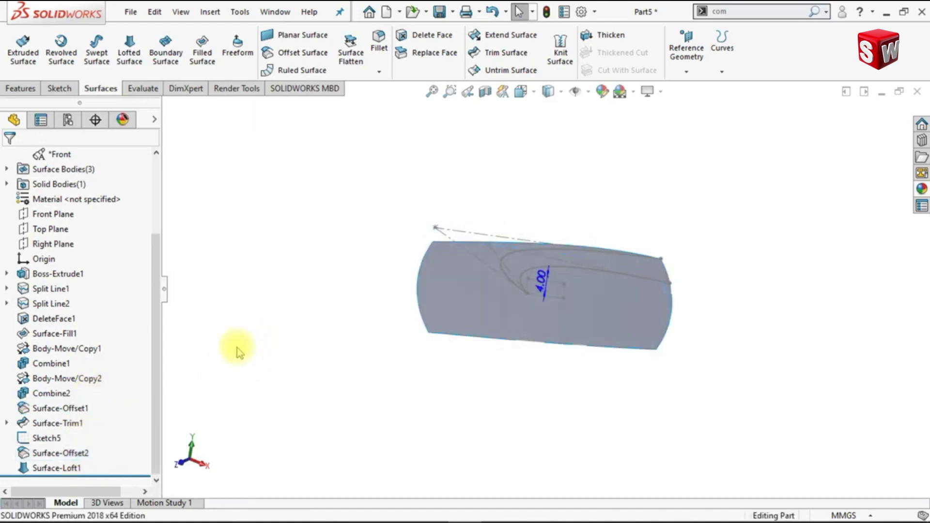
Show the twisted cube's solid body (Combine2) again
left_click(58, 393)
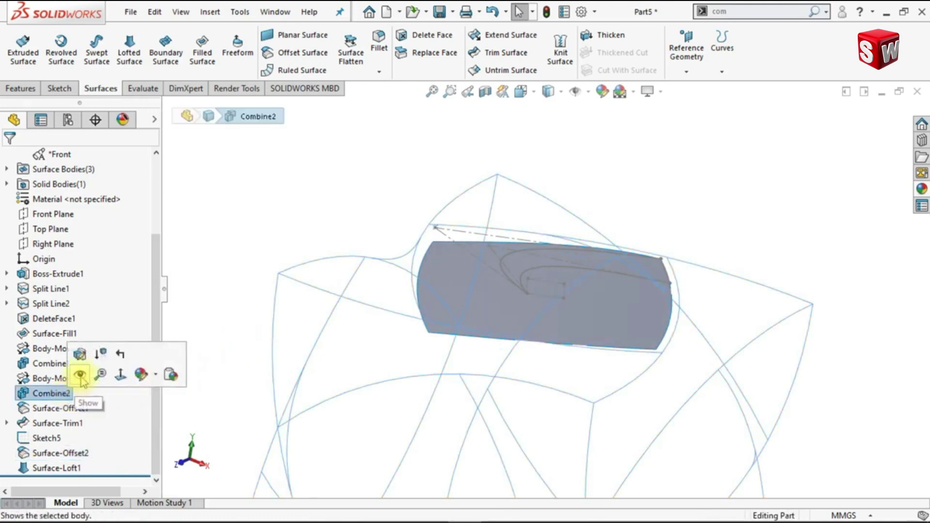
left_click(80, 376)
left_click(319, 196)
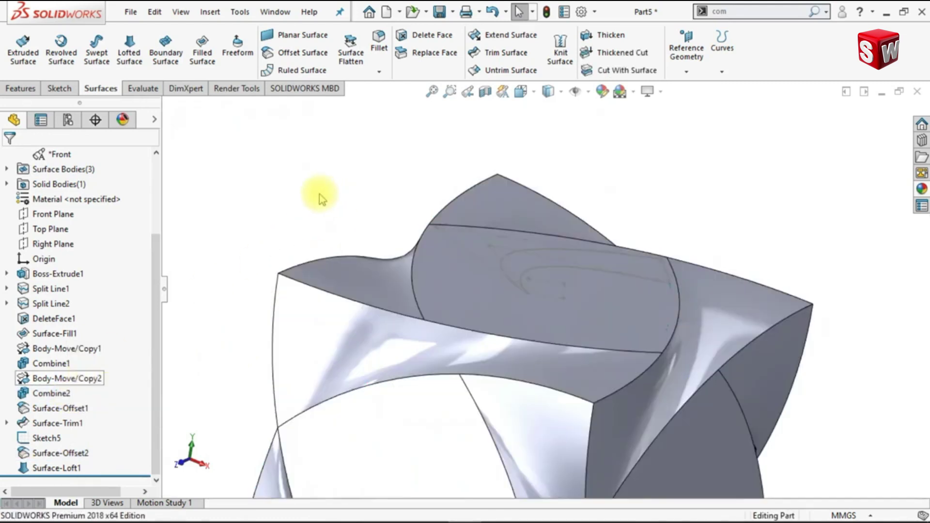
Start an extruded cut from the swirl sketch, replacing the selected contour with the closed region between the two splines
key("ctrl+7")
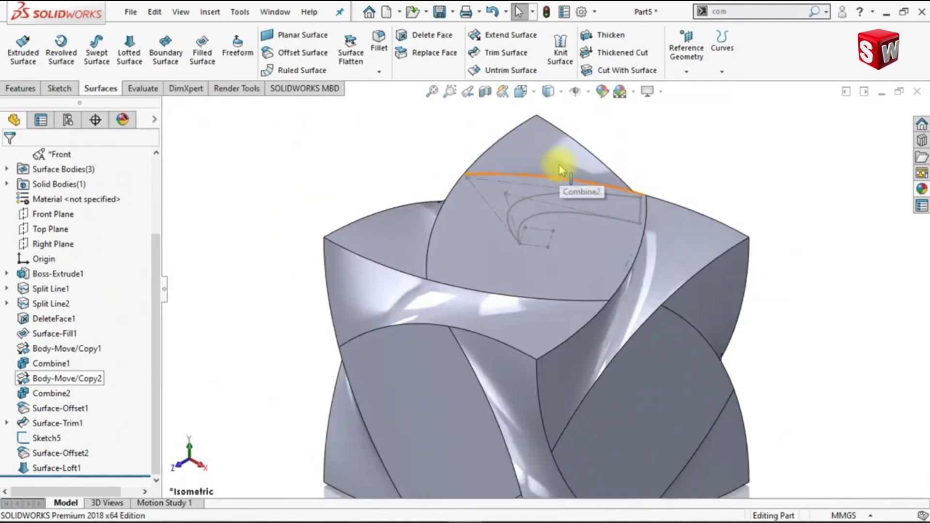
scroll(558, 164, "down", 3)
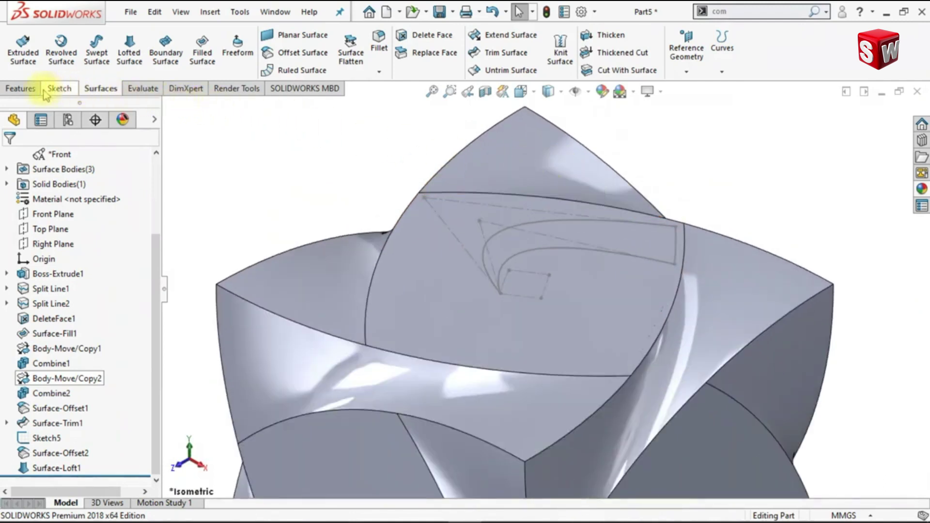
left_click(22, 88)
left_click(202, 51)
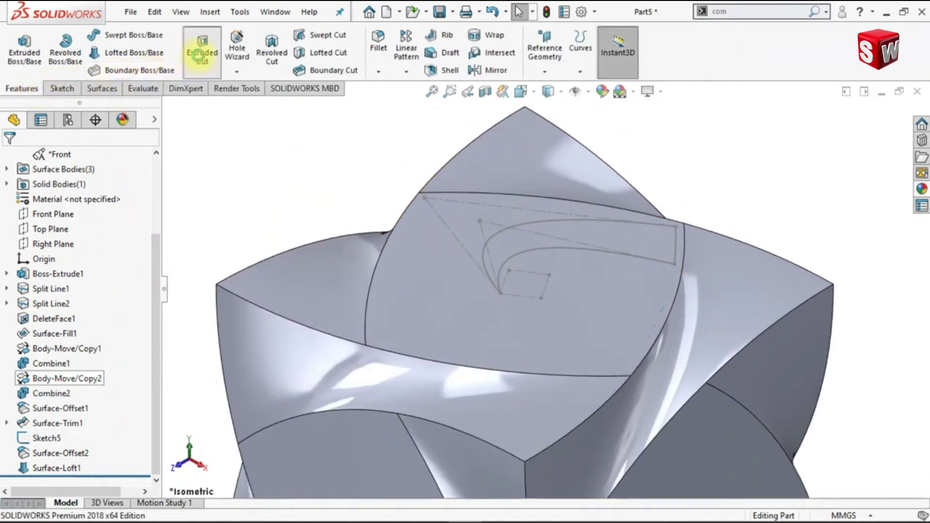
left_click(494, 236)
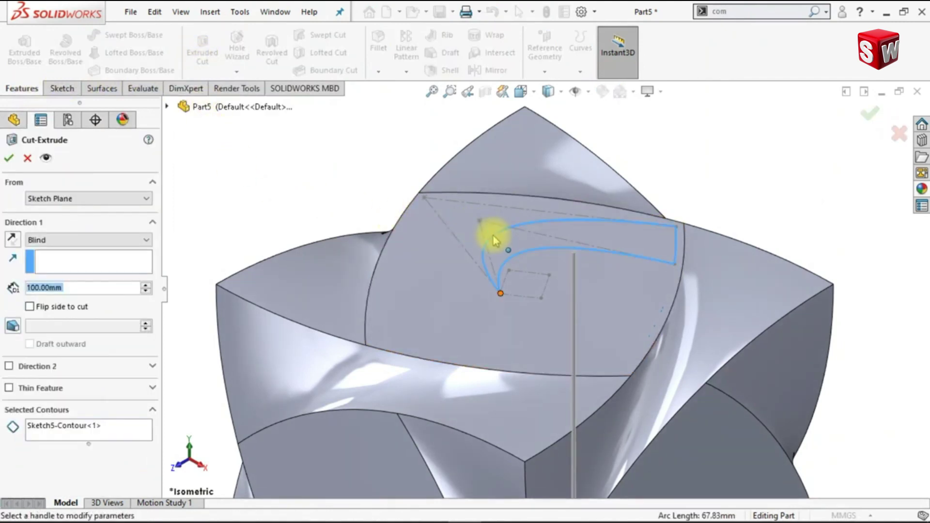
right_click(130, 430)
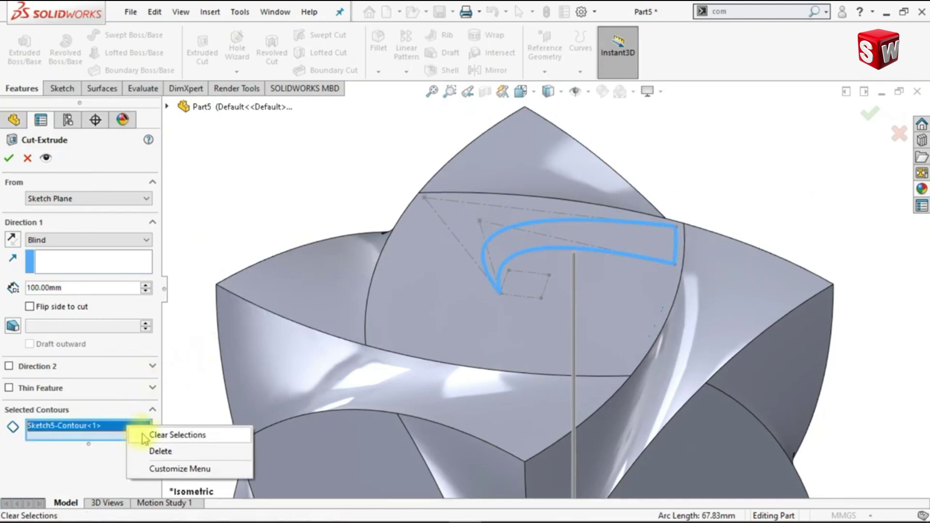
left_click(150, 430)
left_click(517, 248)
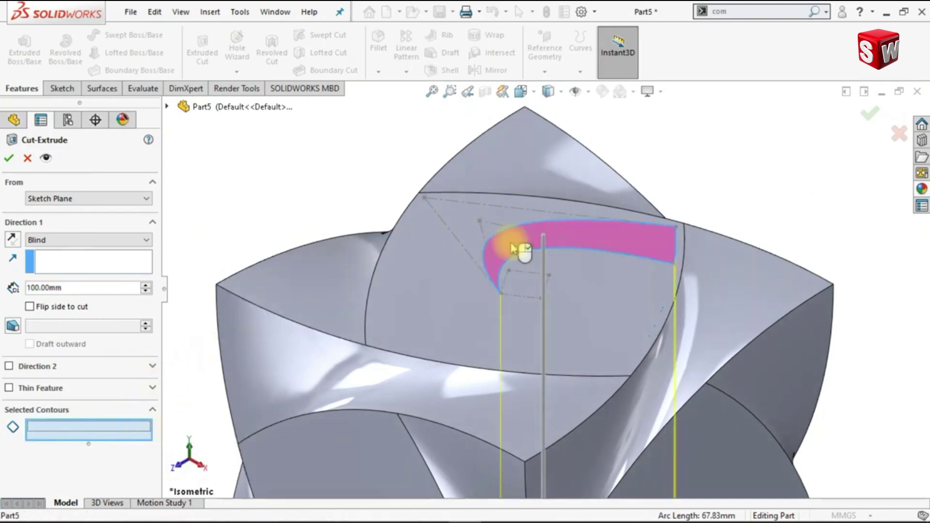
Set the cut's end condition to Up To Surface, pick the lofted surface body hidden beneath the face, and create the cut
left_click(90, 241)
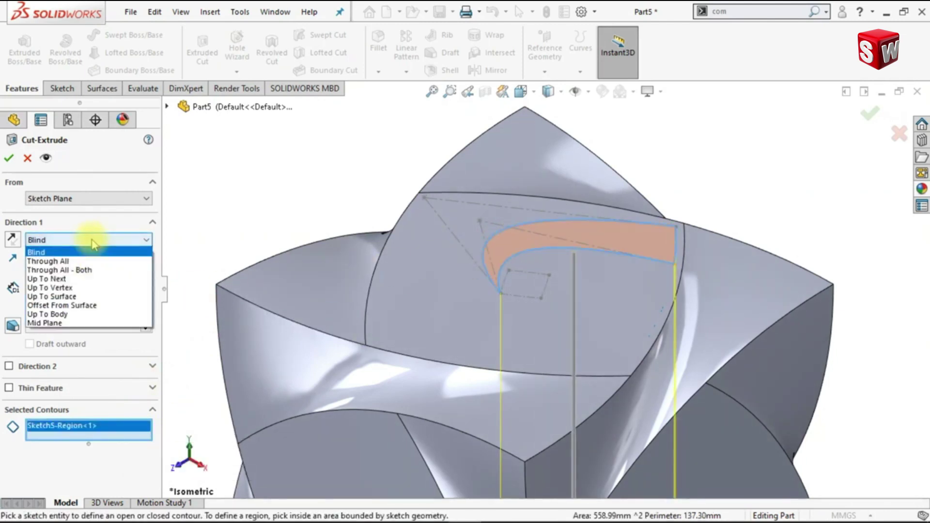
left_click(73, 297)
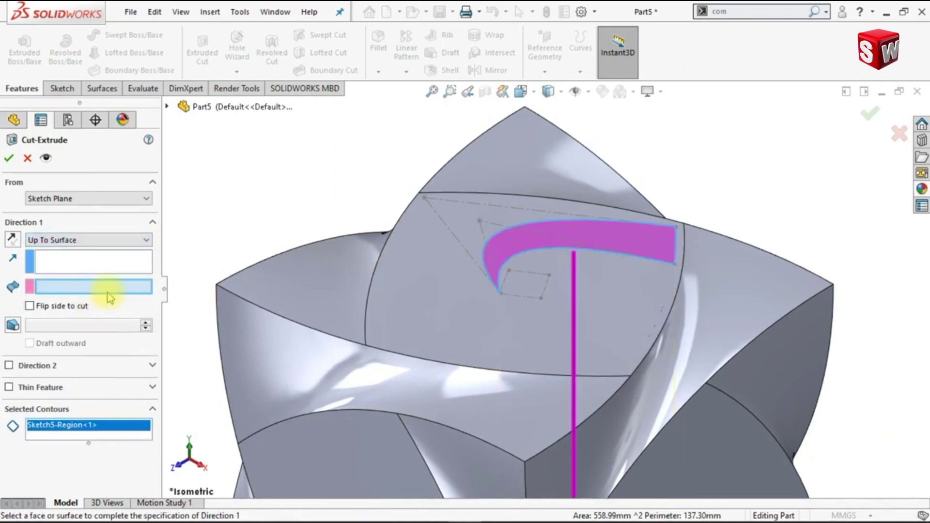
right_click(627, 279)
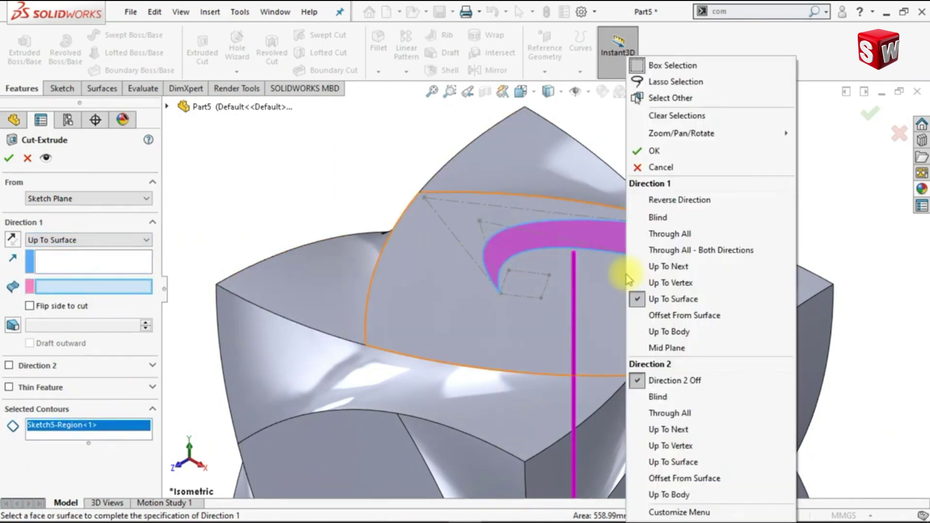
left_click(660, 98)
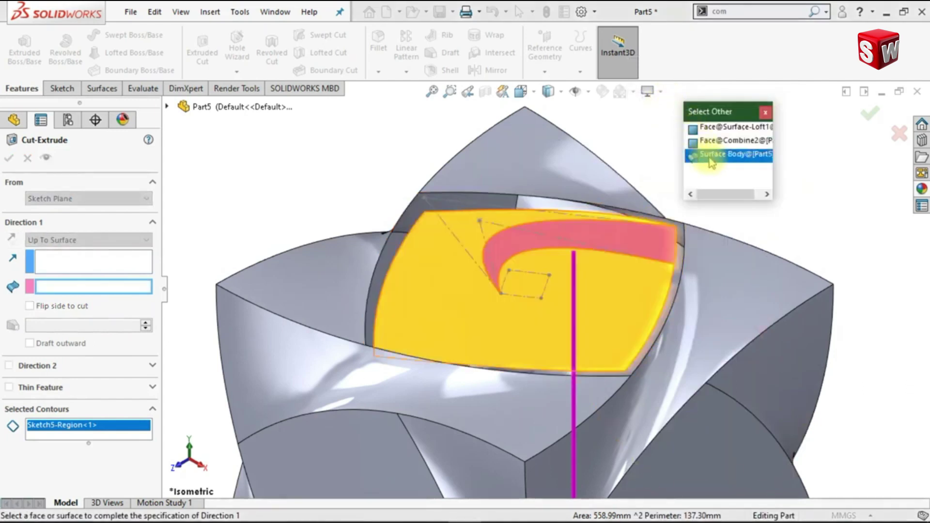
left_click(711, 157)
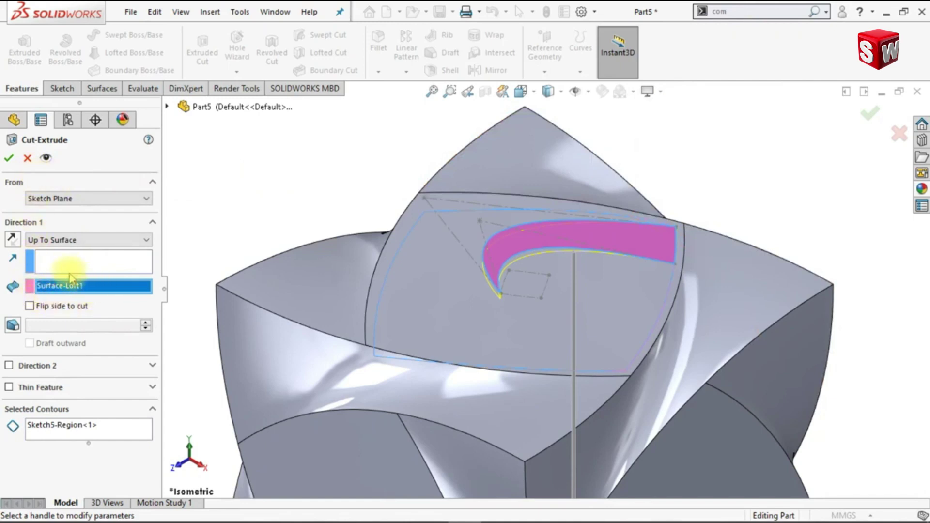
left_click(10, 158)
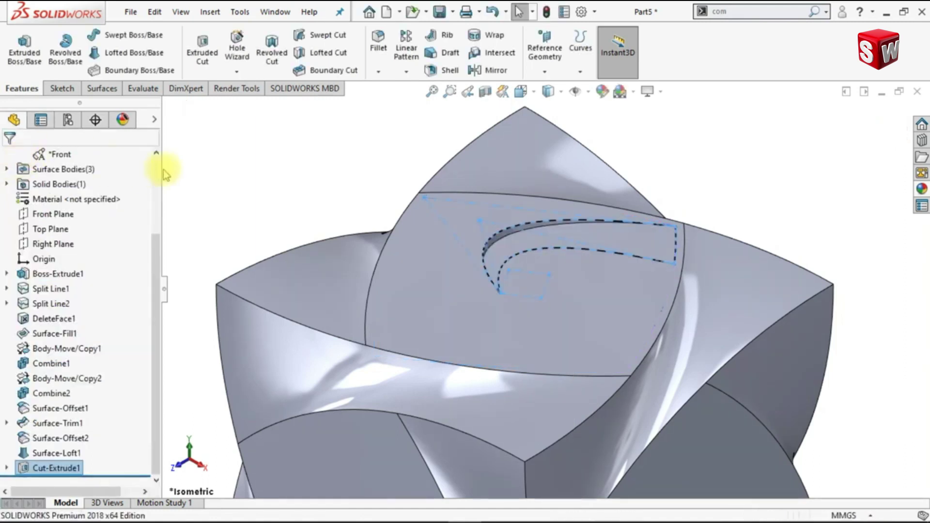
Hide the lofted surface (Surface-Loft1) that lies under the swirl cutout
left_click(233, 179)
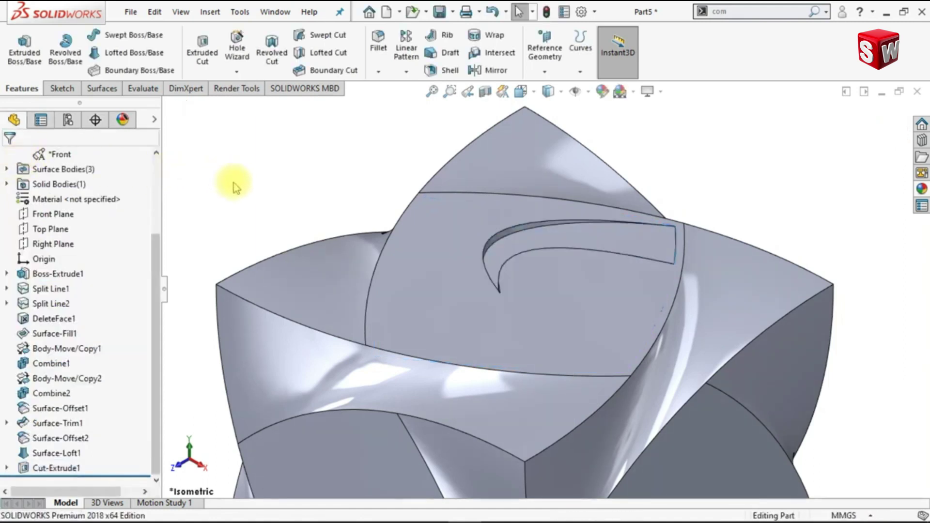
left_click(77, 454)
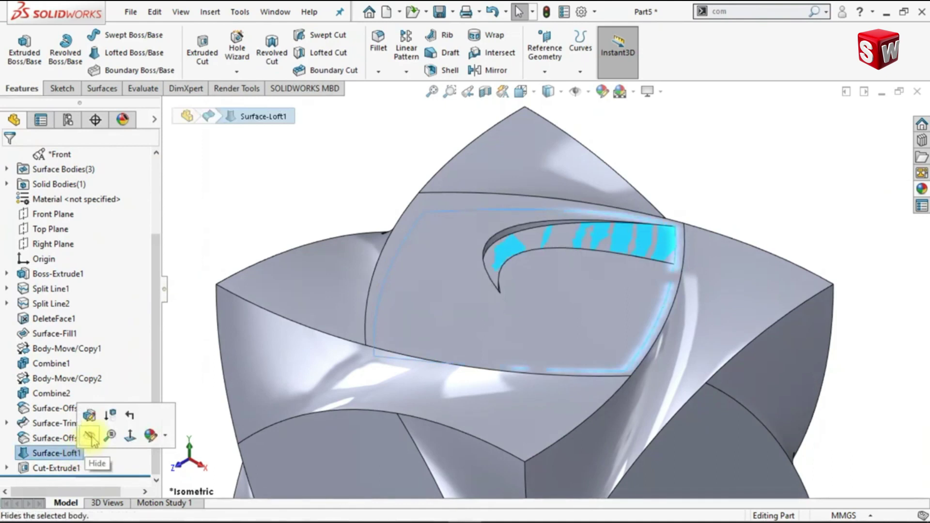
left_click(91, 437)
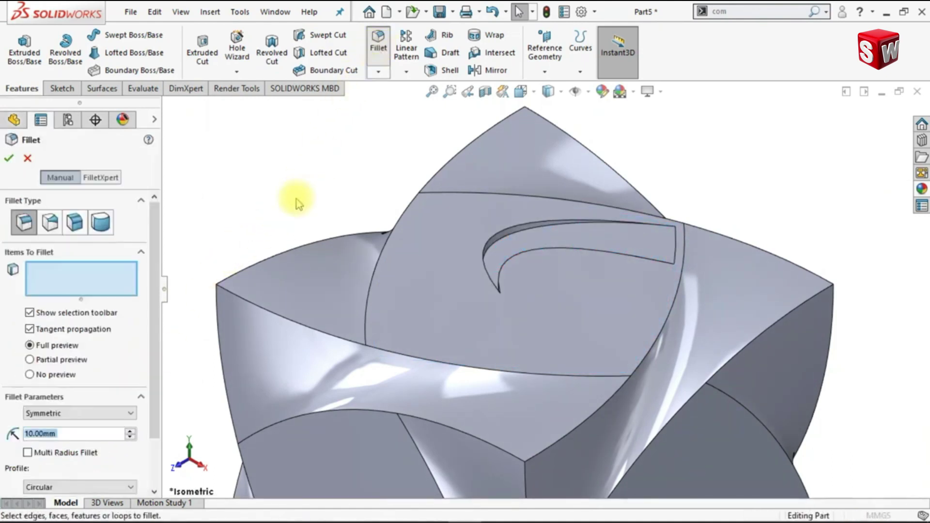
Fillet the floor face of the swirl cutout with a 0.75 mm radius
type("0.75")
key("Return")
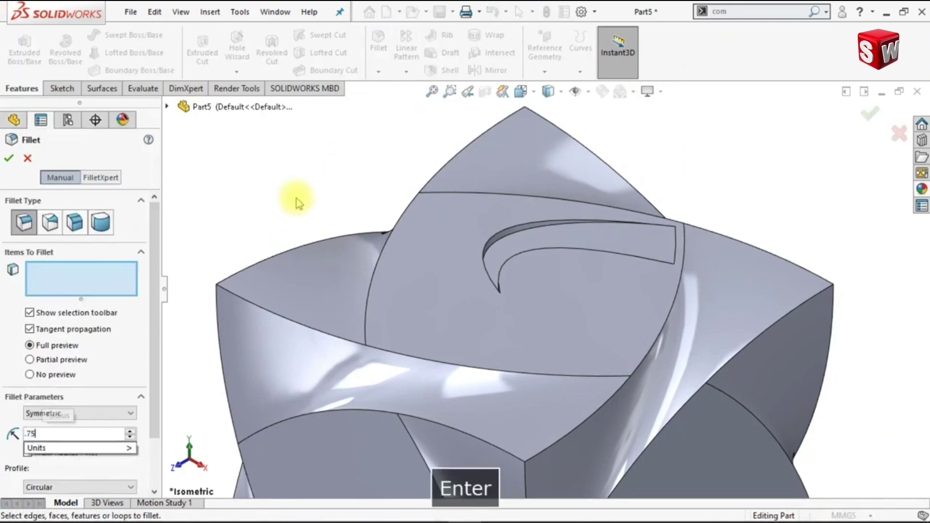
left_click(533, 248)
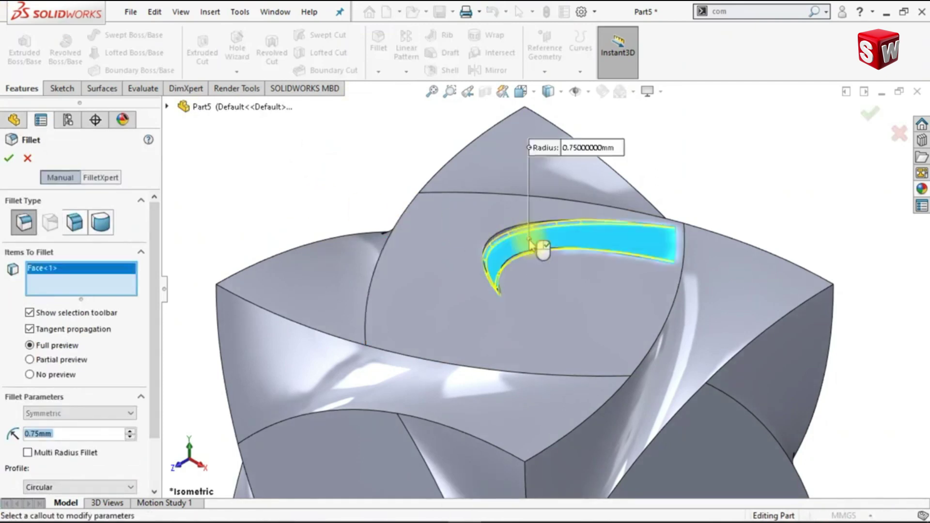
left_click(10, 158)
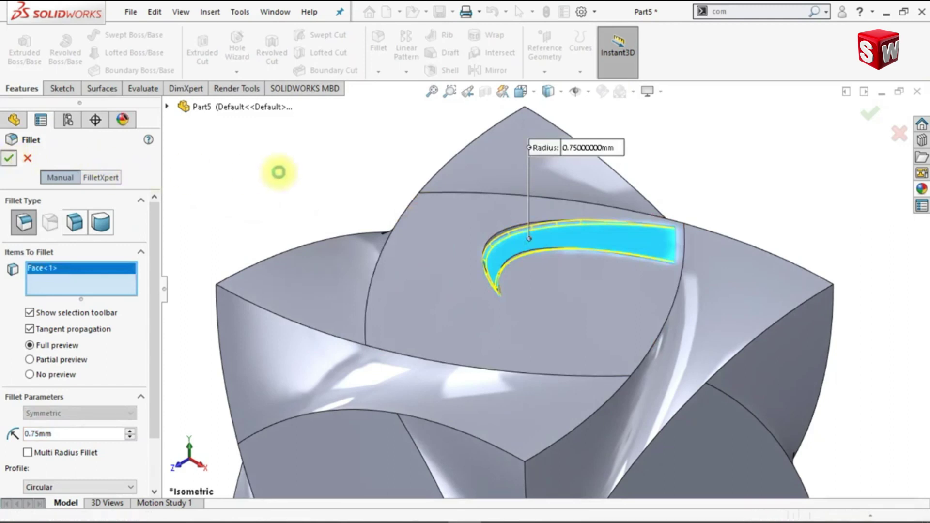
Chamfer the swirl cutout's outer and inner curved rim edges by 0.75 mm at 45 degrees
left_click(378, 72)
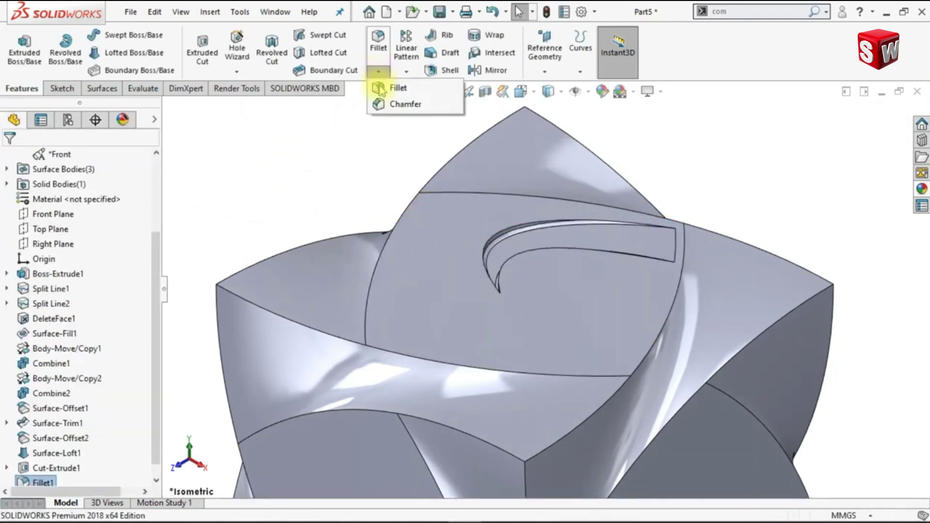
left_click(386, 102)
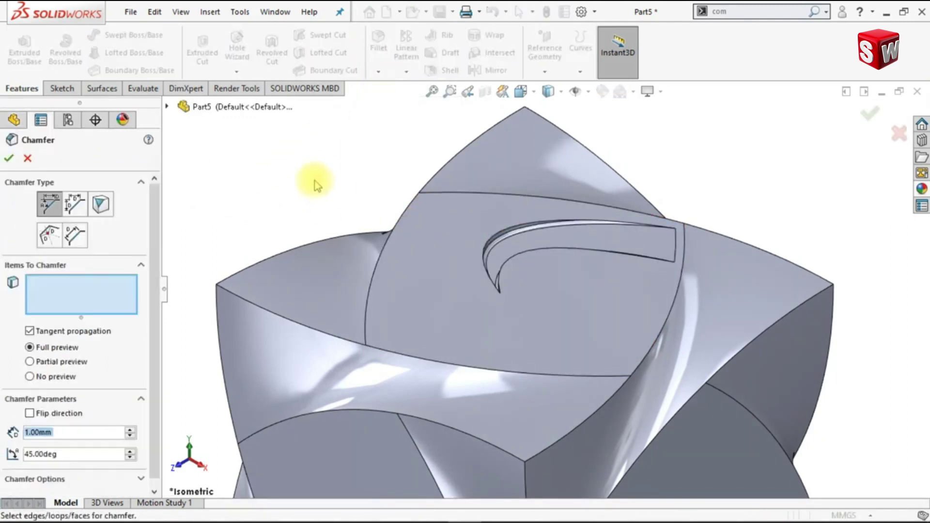
type("0.75")
key("Return")
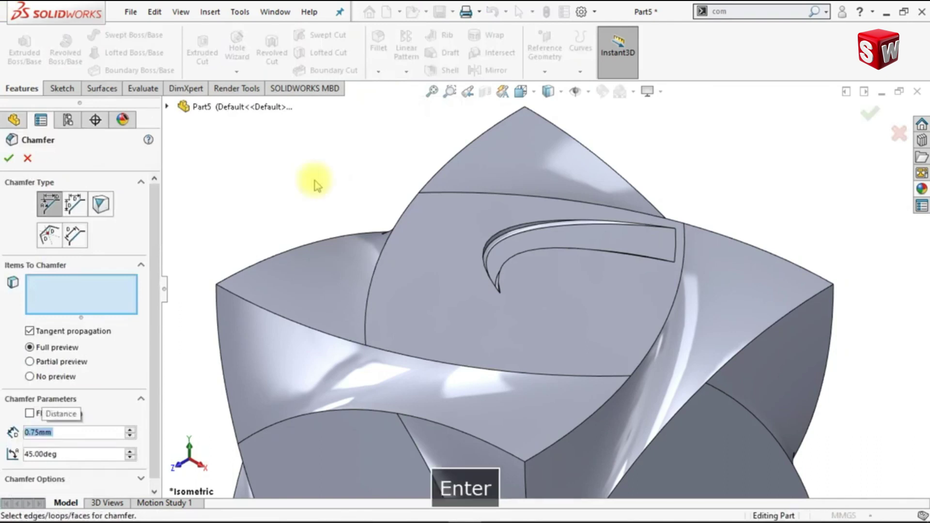
left_click(501, 230)
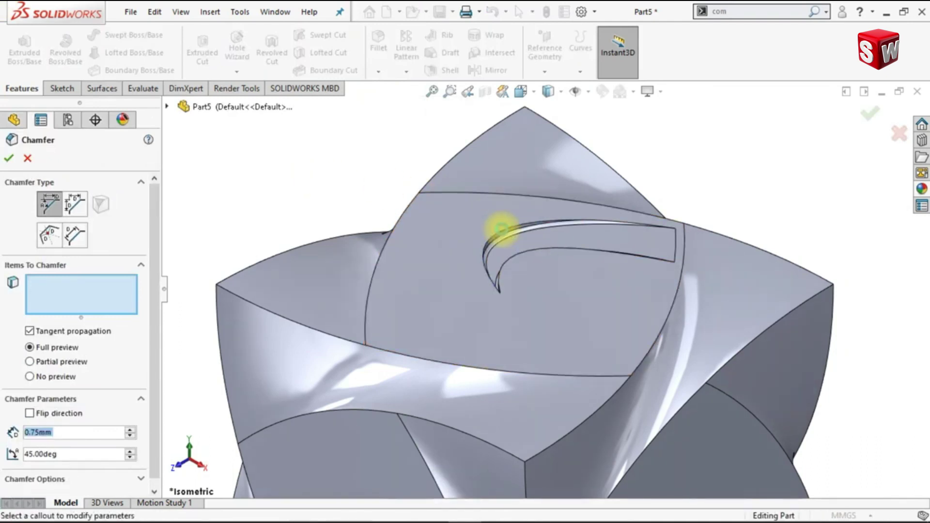
left_click(518, 260)
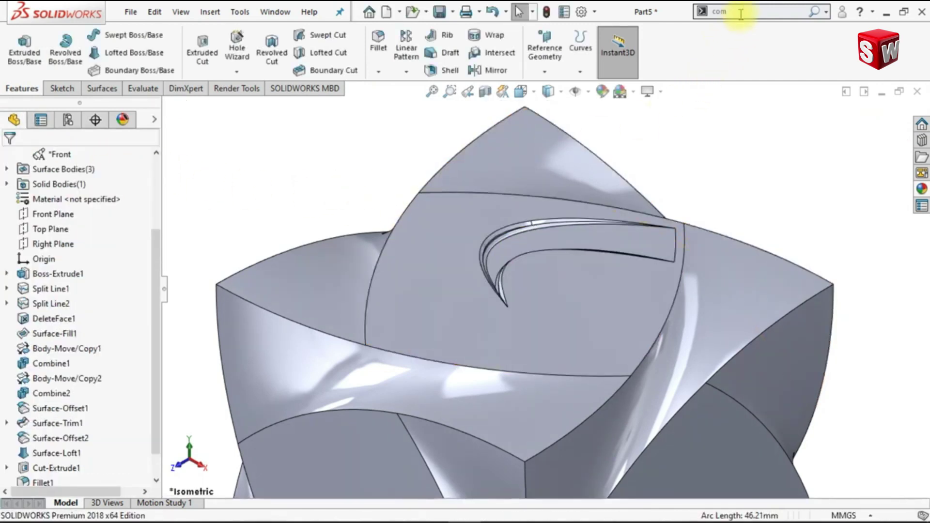
Start a Move/Copy Body operation on the chamfered cube body, set to make one copy
type("move")
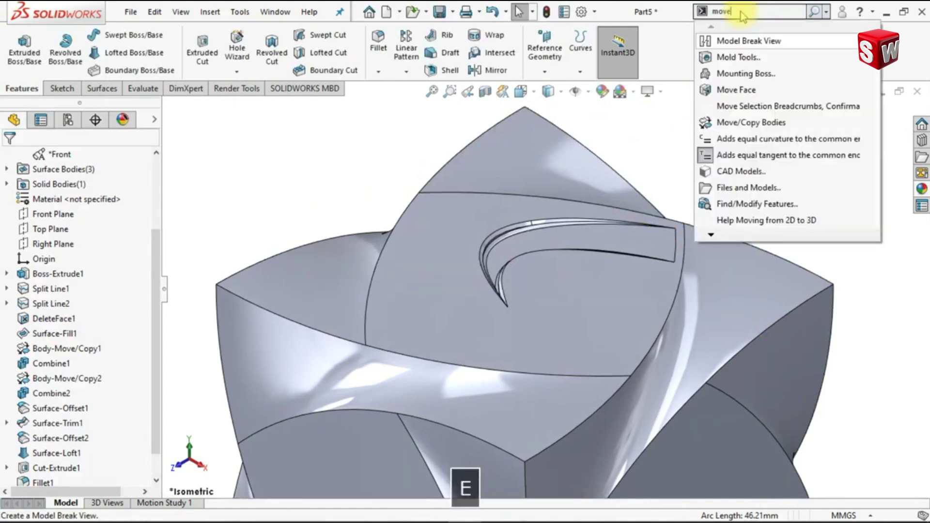
left_click(742, 30)
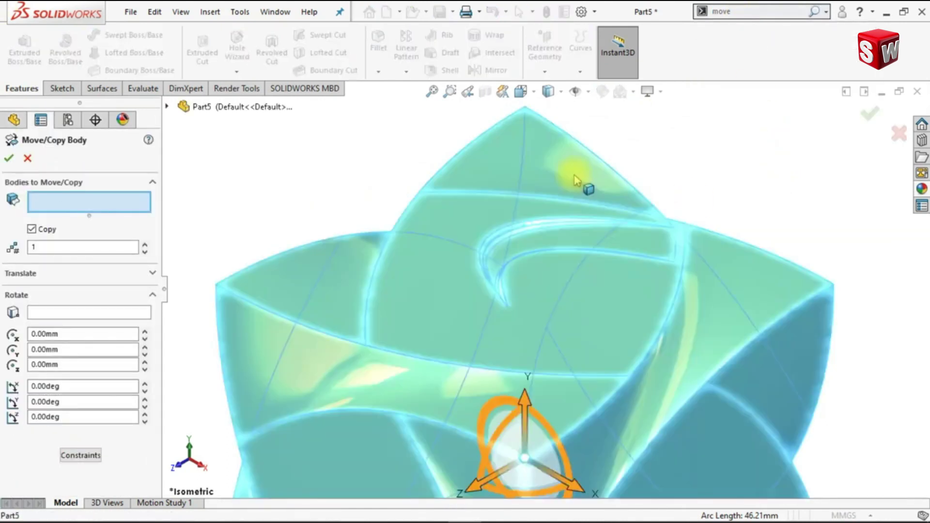
left_click(575, 180)
scroll(586, 213, "up", 3)
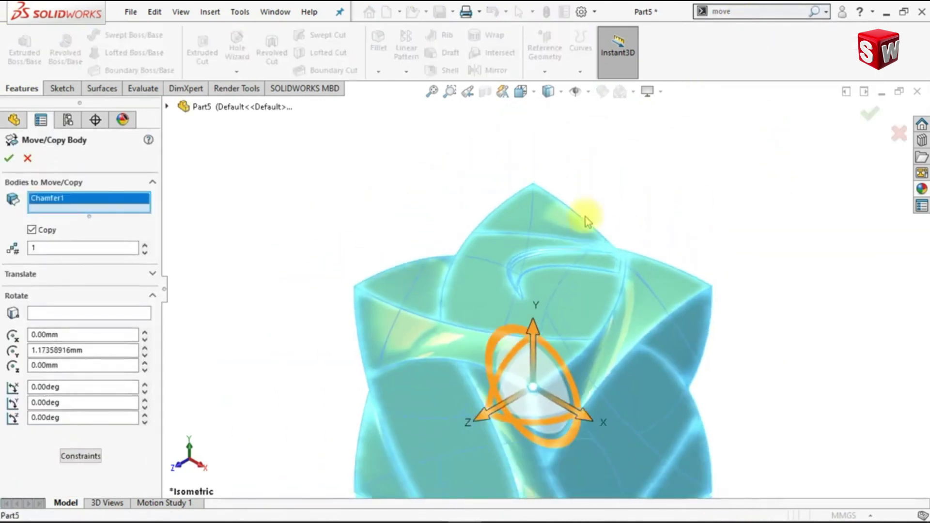
scroll(539, 388, "up", 3)
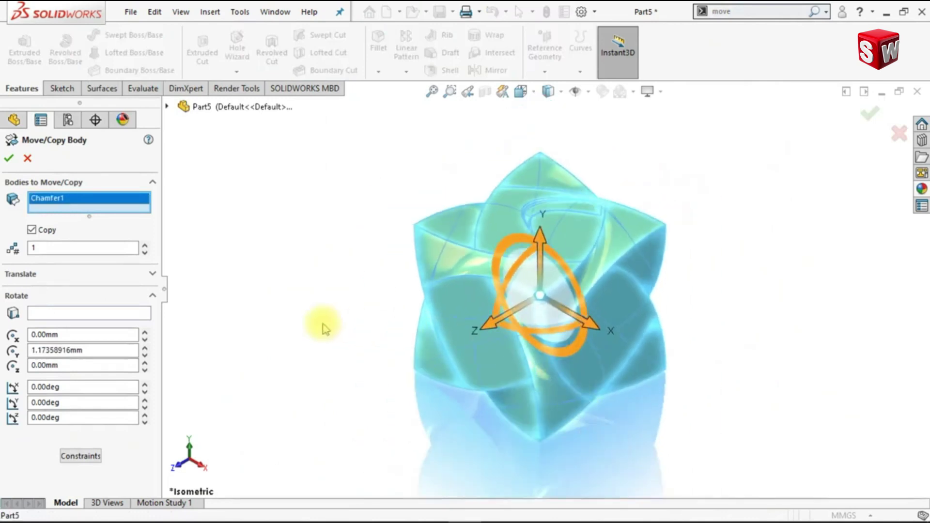
Rotate the body copy 180 degrees about the Y axis through the part's origin and create it
left_click(119, 314)
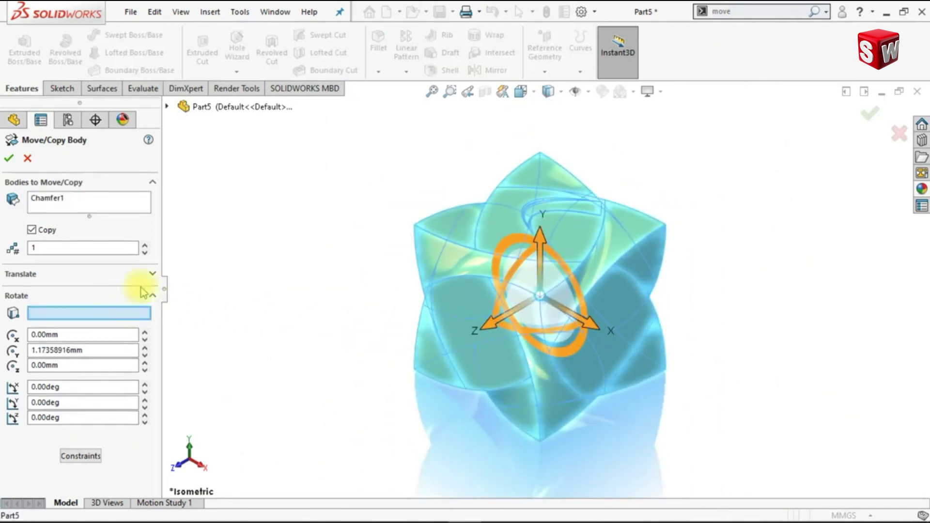
left_click(167, 108)
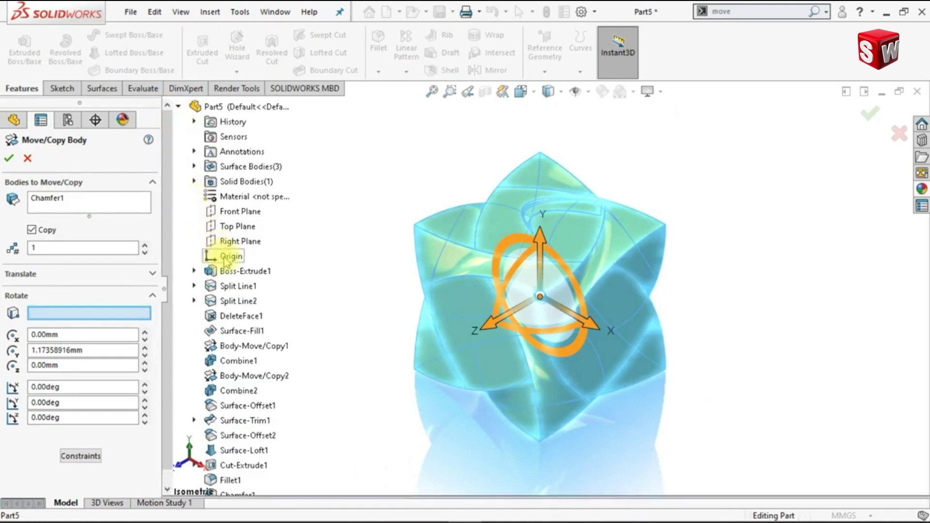
left_click(227, 257)
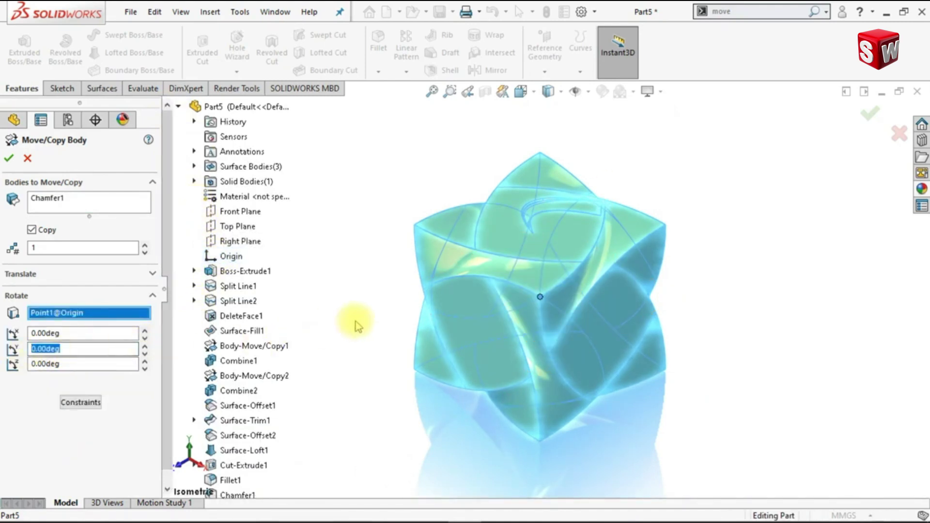
type("180")
key("Return")
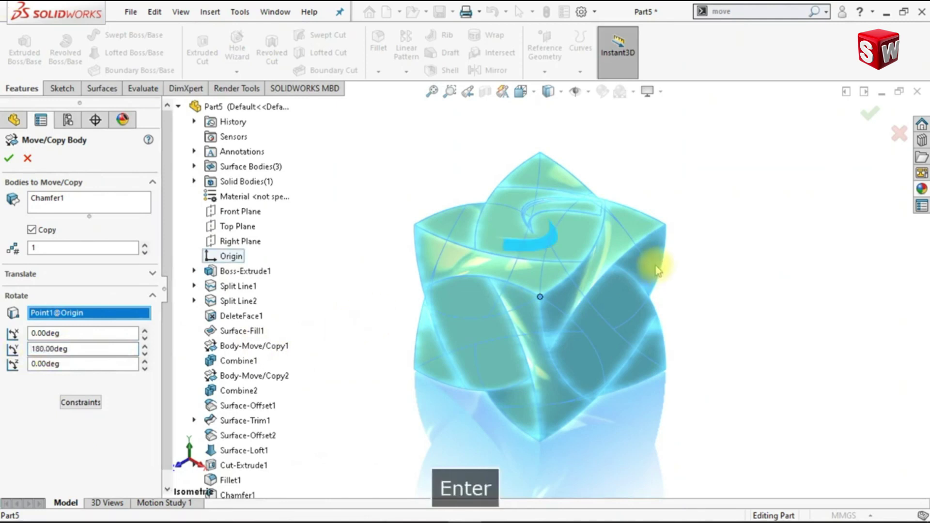
scroll(544, 222, "down", 2)
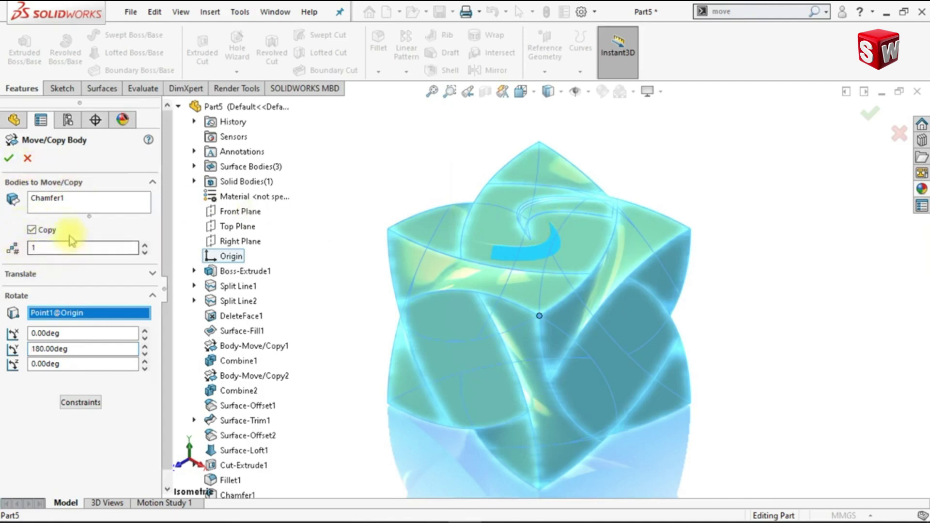
left_click(8, 160)
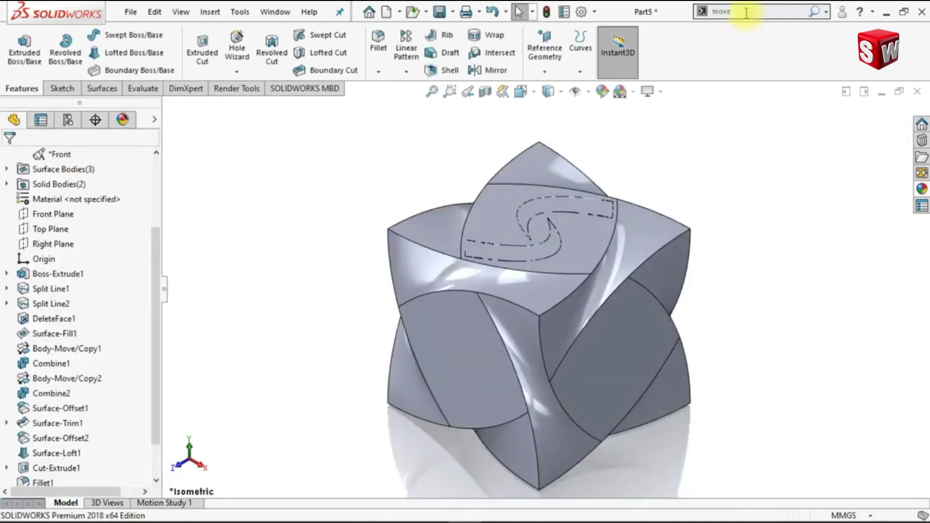
Combine the original cube and its rotated copy with the Common operation, keeping only their shared volume
type("com")
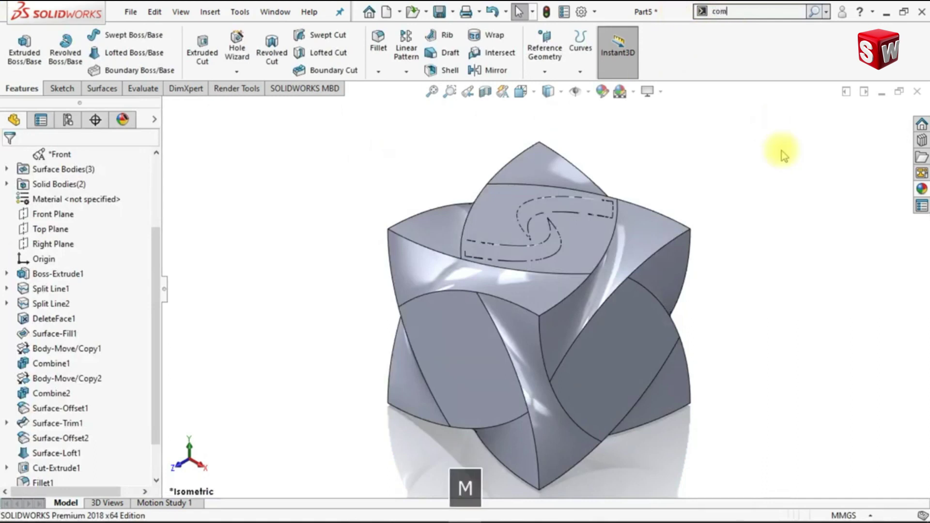
left_click(767, 39)
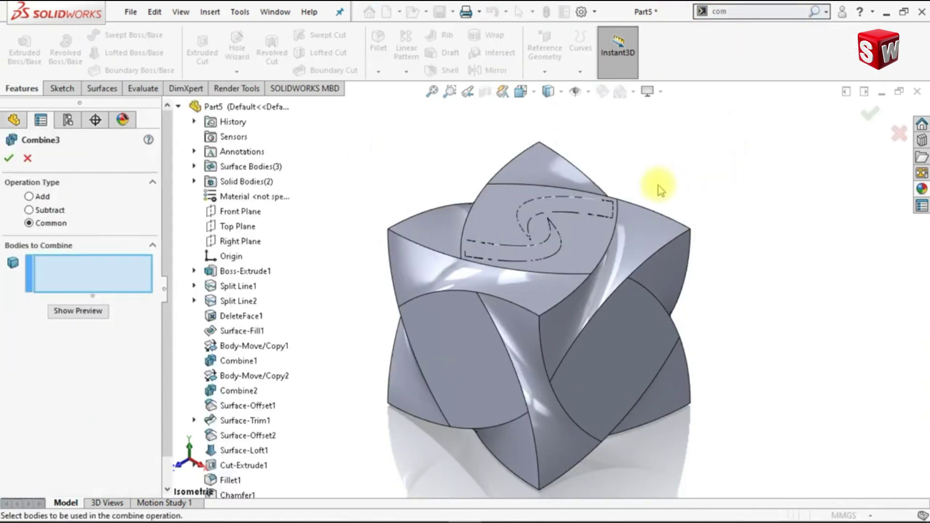
key("f")
left_click_drag(365, 145, 715, 473)
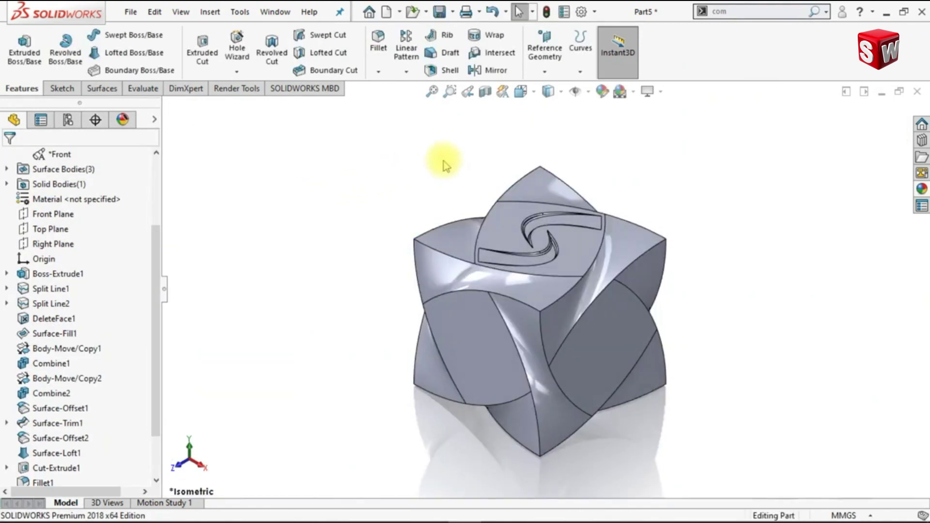
Copy the cube's upper flat face, which holds both swirl cutouts, as an offset surface at 0 mm
left_click(101, 88)
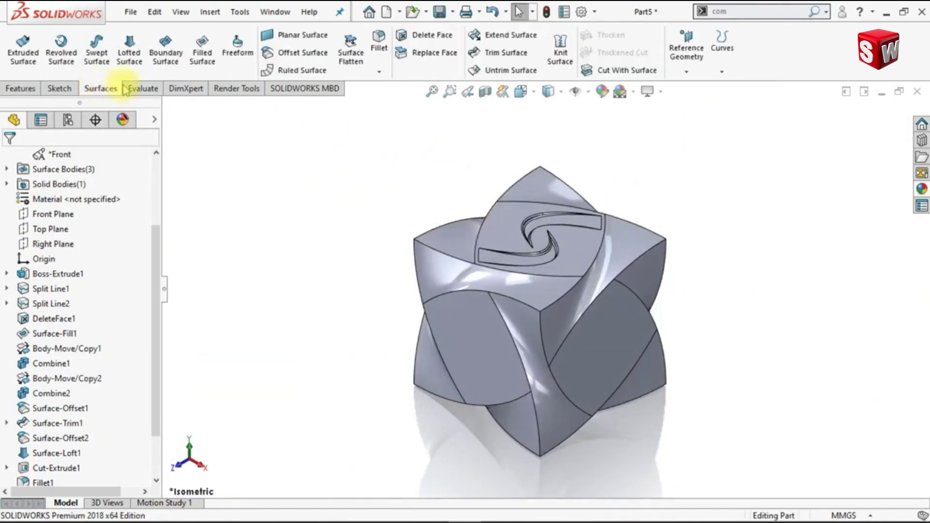
left_click(300, 54)
left_click(556, 239)
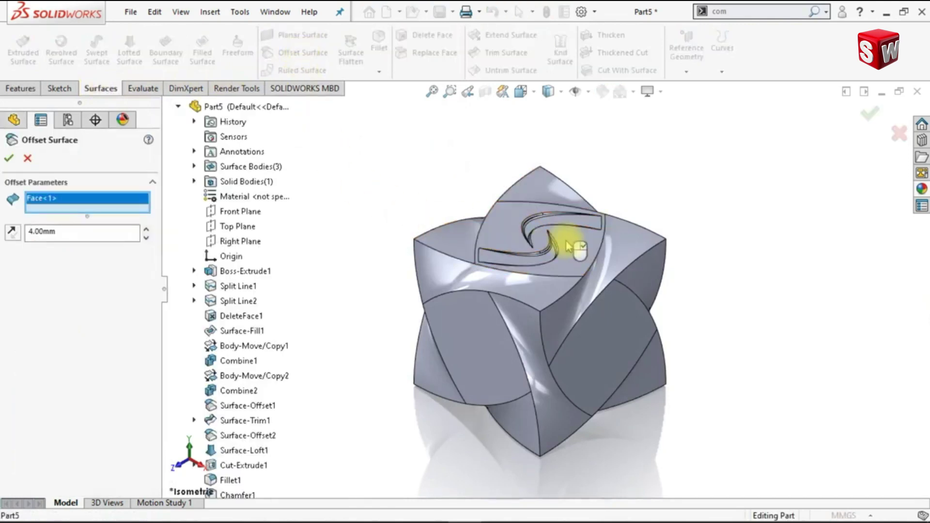
type("0")
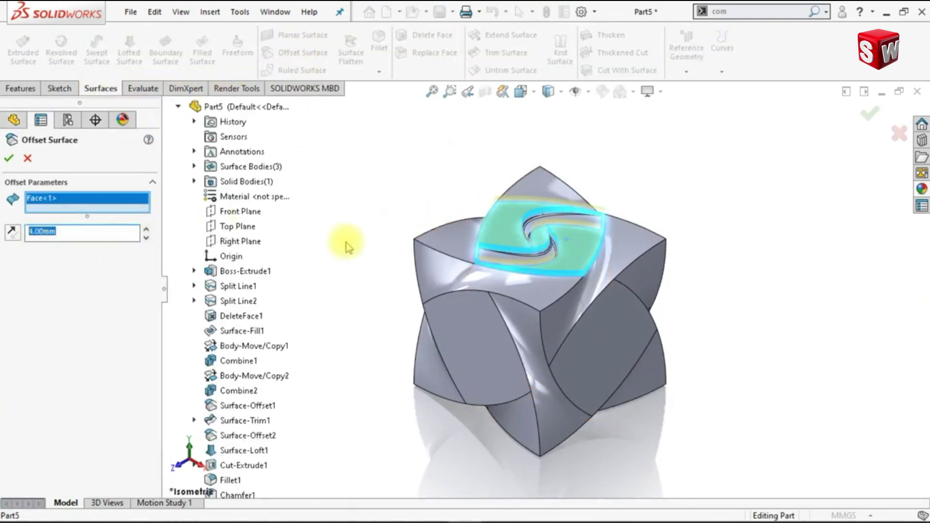
key("Return")
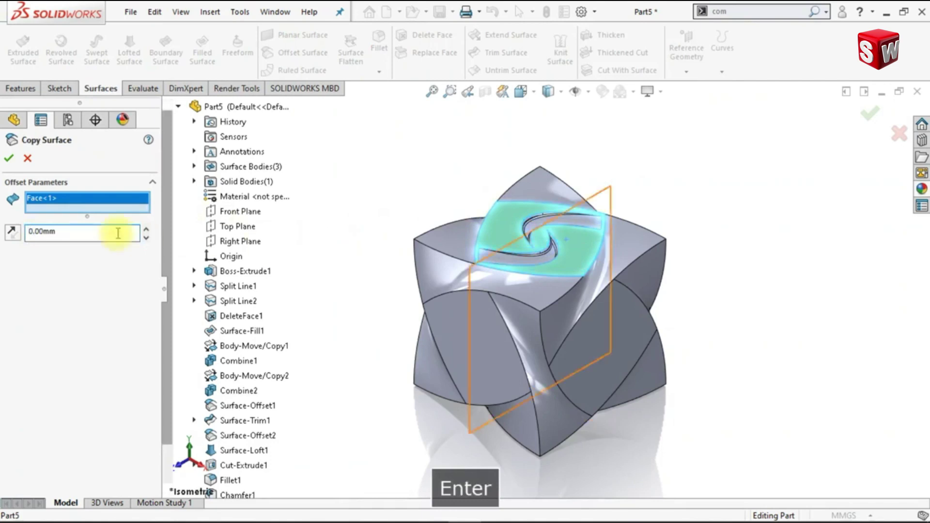
left_click(9, 158)
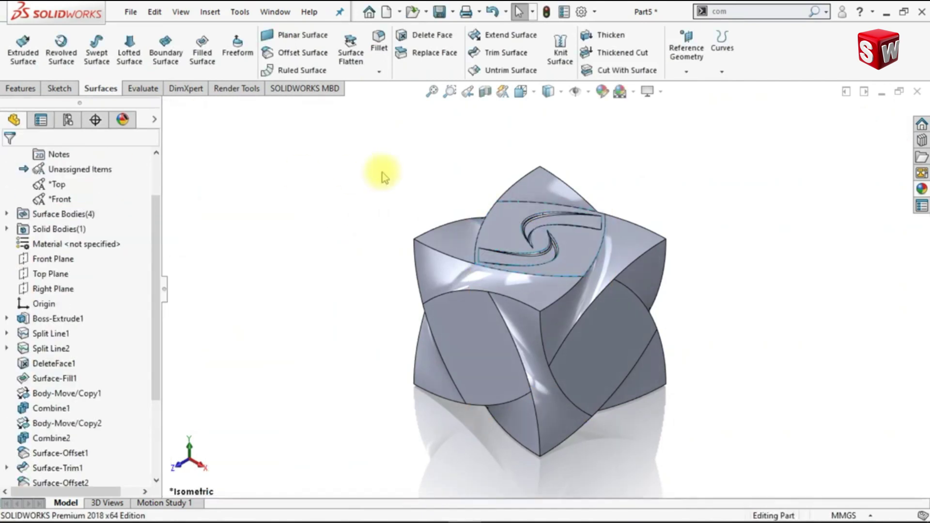
Hide the combined cube body and start a sketch on the copied face surface, viewed normal to it
left_click(626, 244)
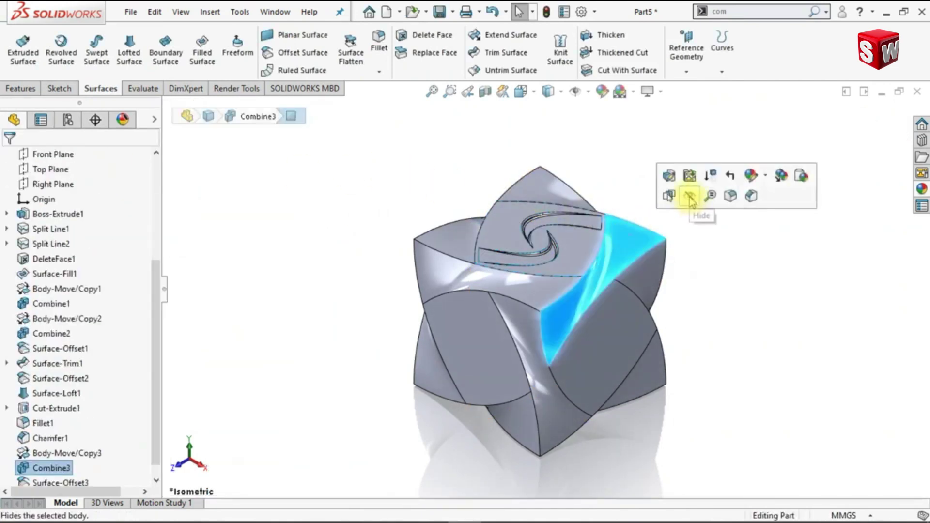
left_click(690, 194)
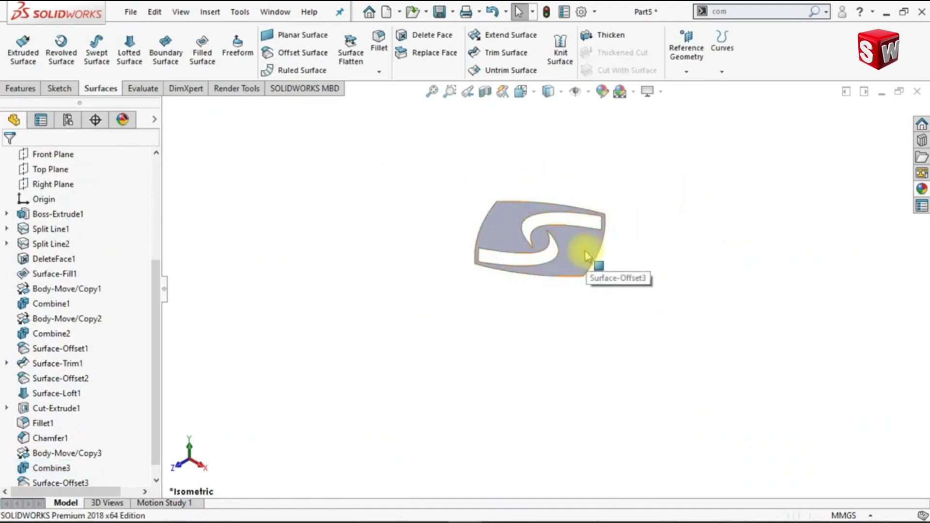
left_click(586, 255)
left_click(647, 213)
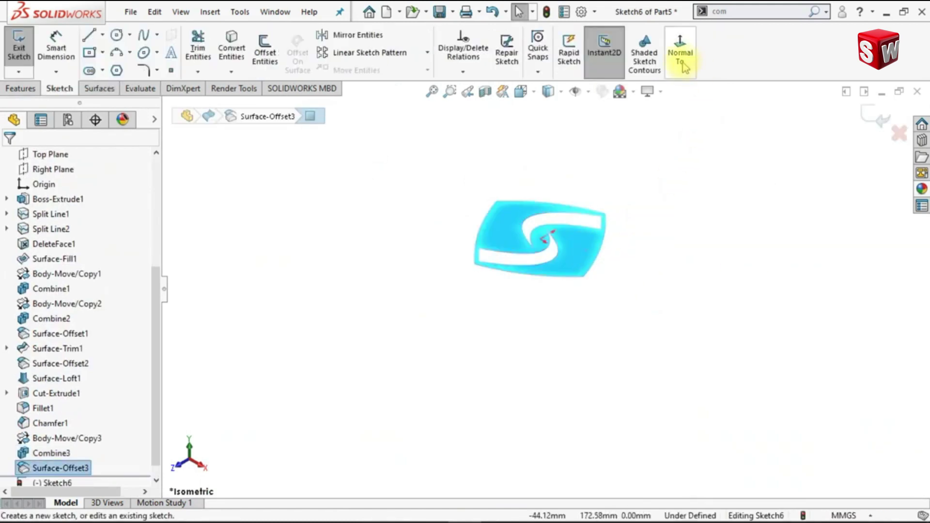
left_click(683, 67)
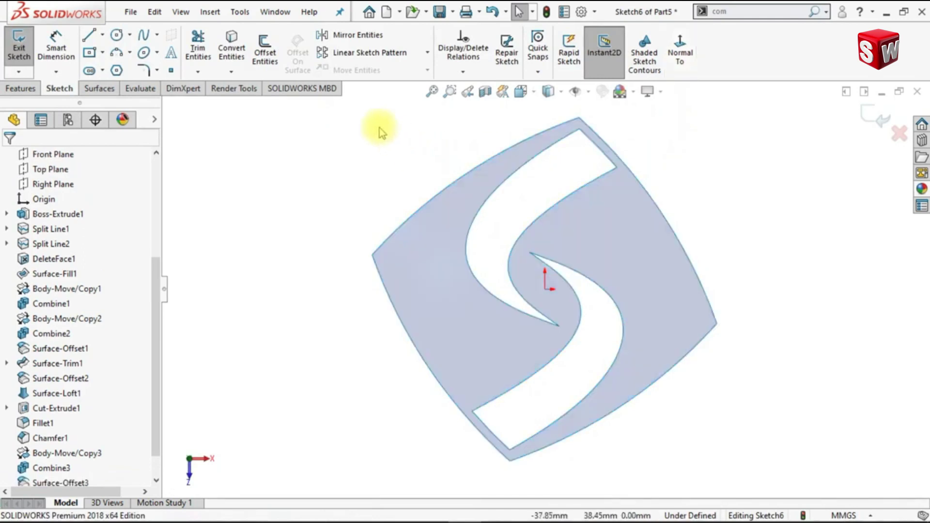
Offset the first swirl cutout's inner curved edge 3 mm in the reversed direction, as solid rather than construction geometry
left_click(266, 59)
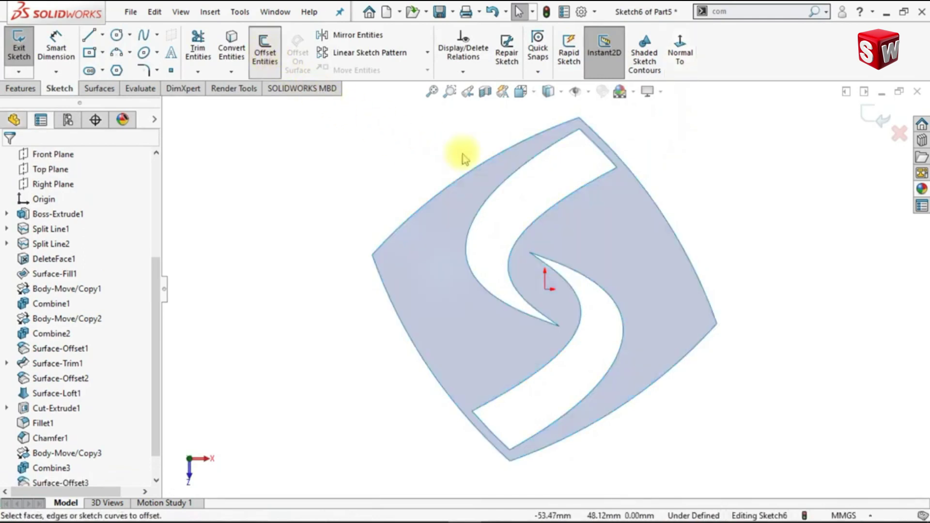
left_click(567, 198)
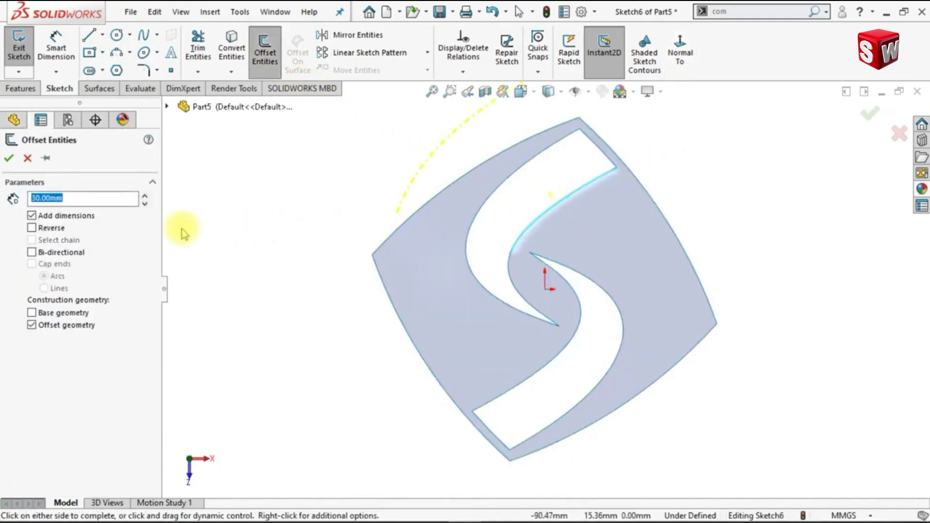
type("3")
key("Return")
left_click(55, 232)
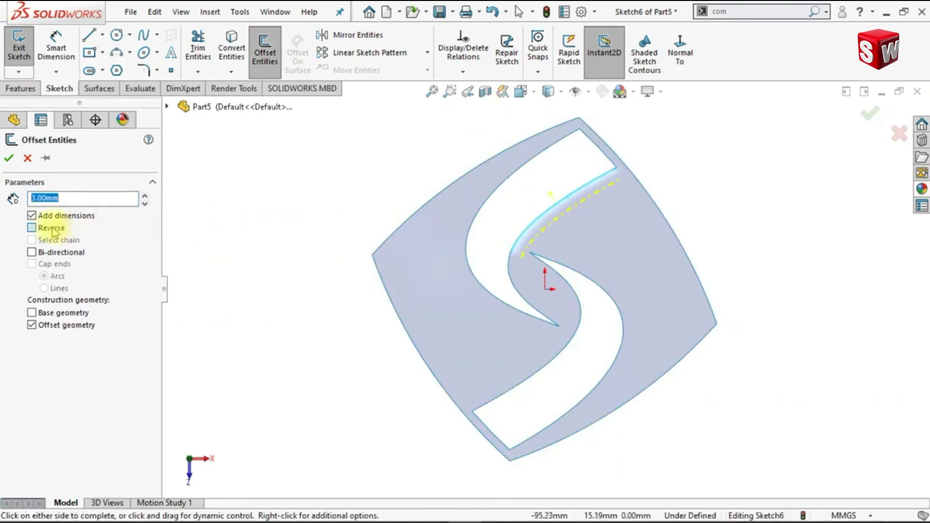
left_click(9, 159)
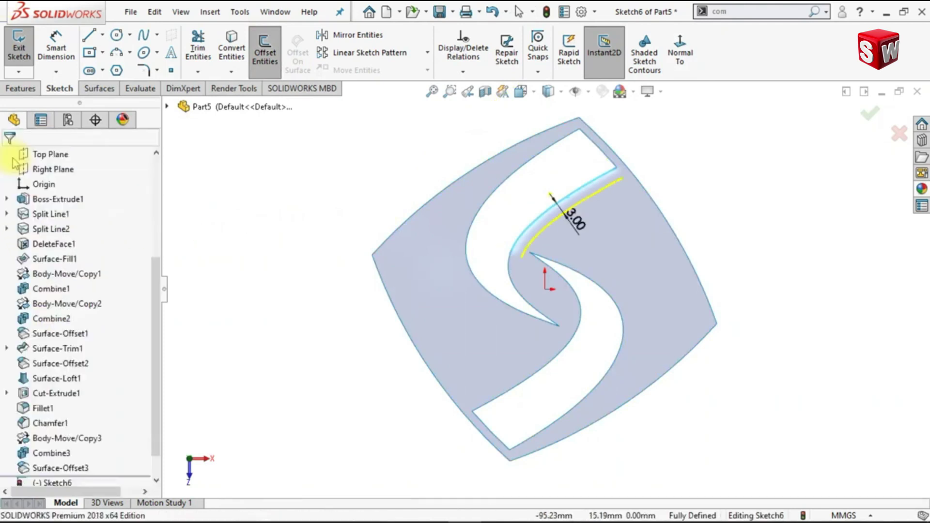
Offset the second swirl cutout's outer curved edge 5 mm in the reversed direction, away from the cutout
left_click(265, 53)
left_click(578, 276)
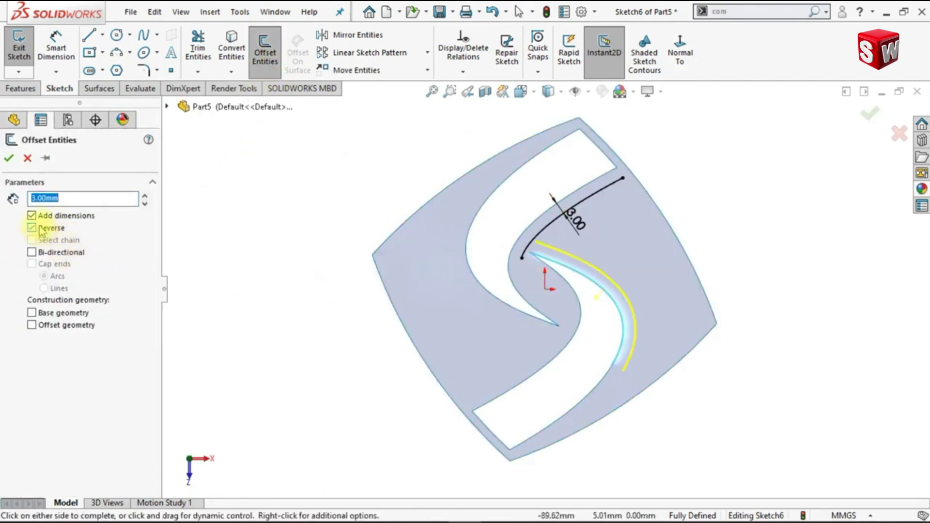
type("5")
key("Return")
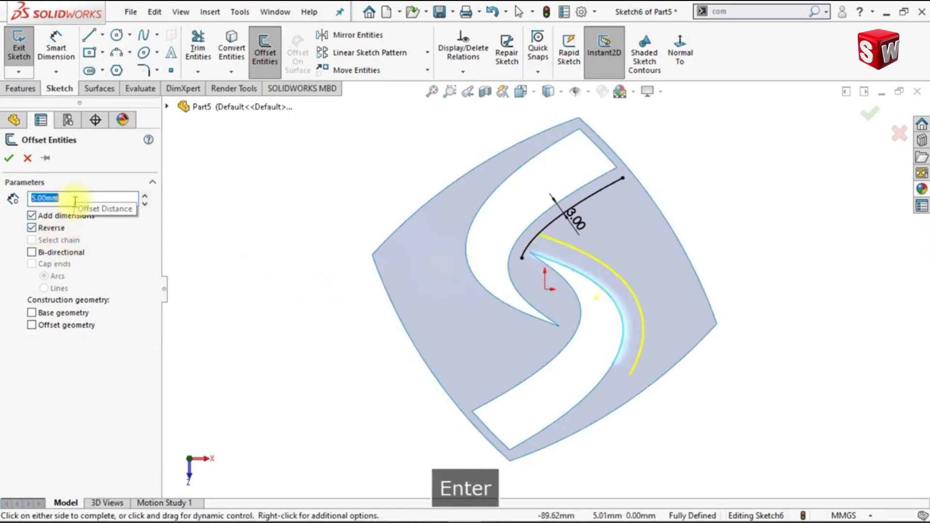
left_click(9, 158)
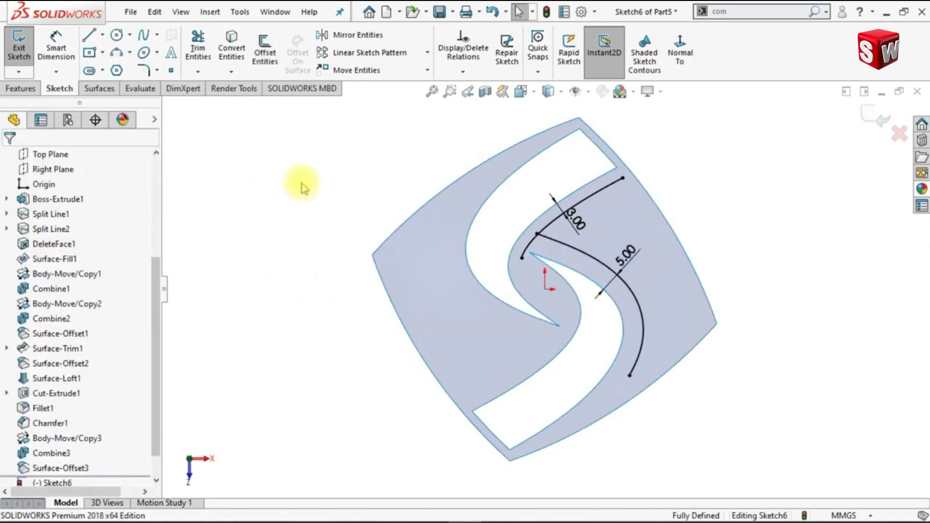
Trim the overlapping ends of the 3 mm and 5 mm offset curves so they meet in a sharp corner
scroll(564, 245, "down", 5)
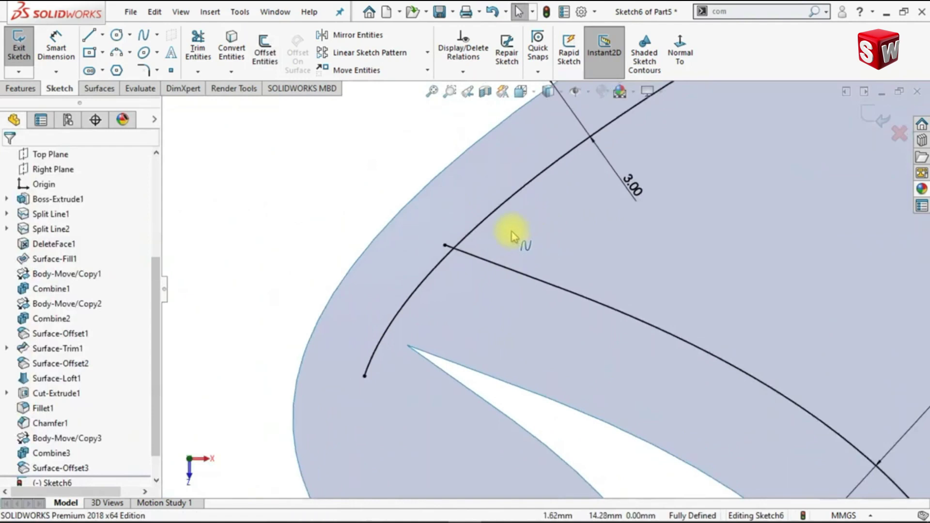
left_click(198, 48)
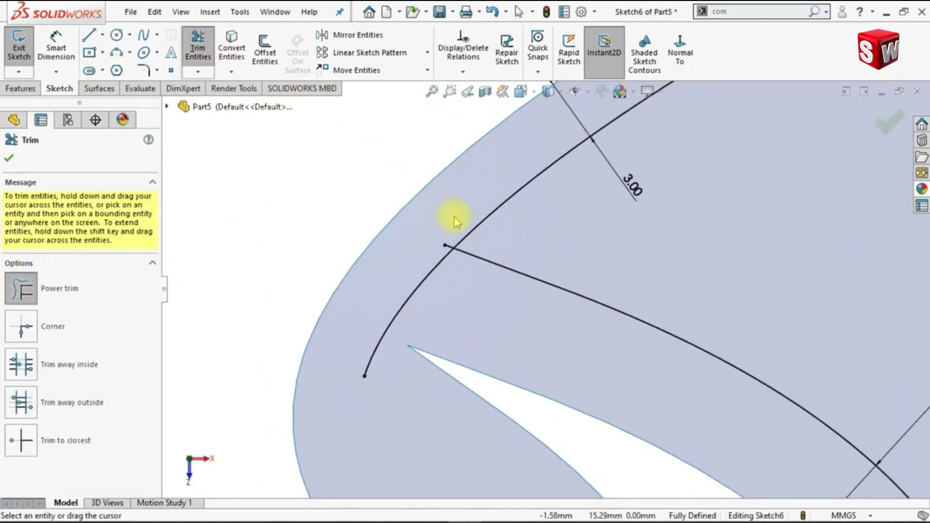
scroll(459, 237, "down", 2)
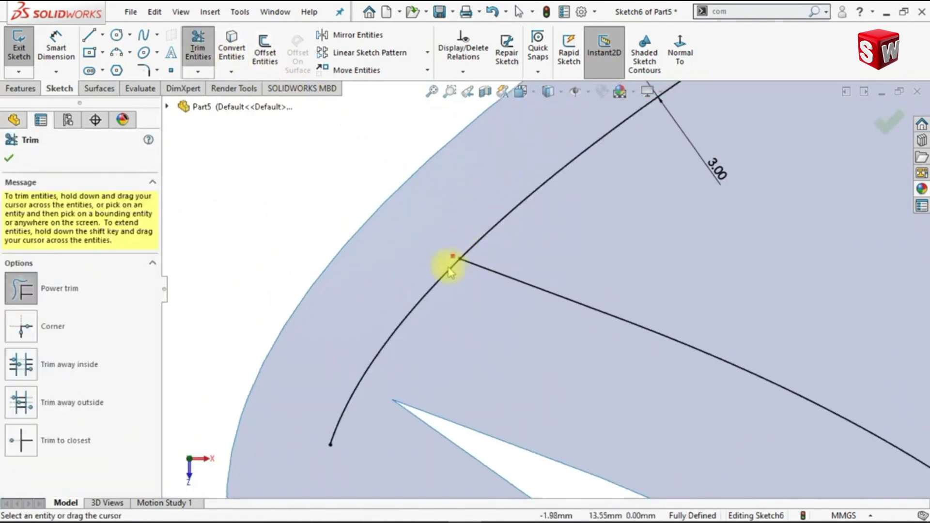
scroll(518, 312, "up", 2)
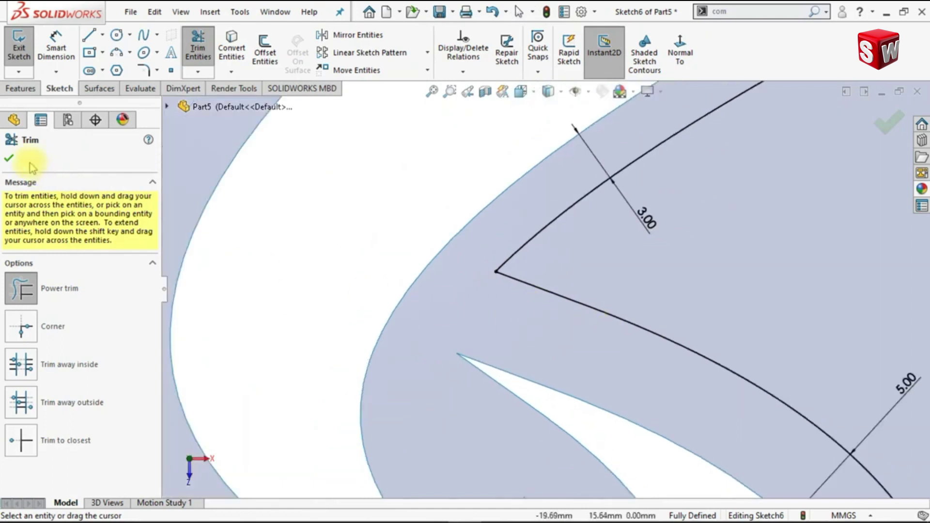
left_click(11, 160)
scroll(726, 366, "up", 4)
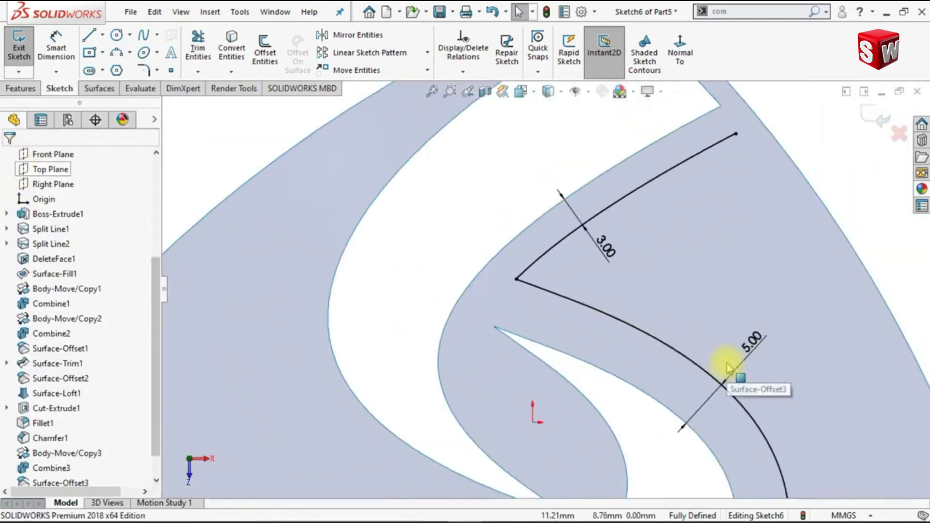
scroll(706, 401, "up", 1)
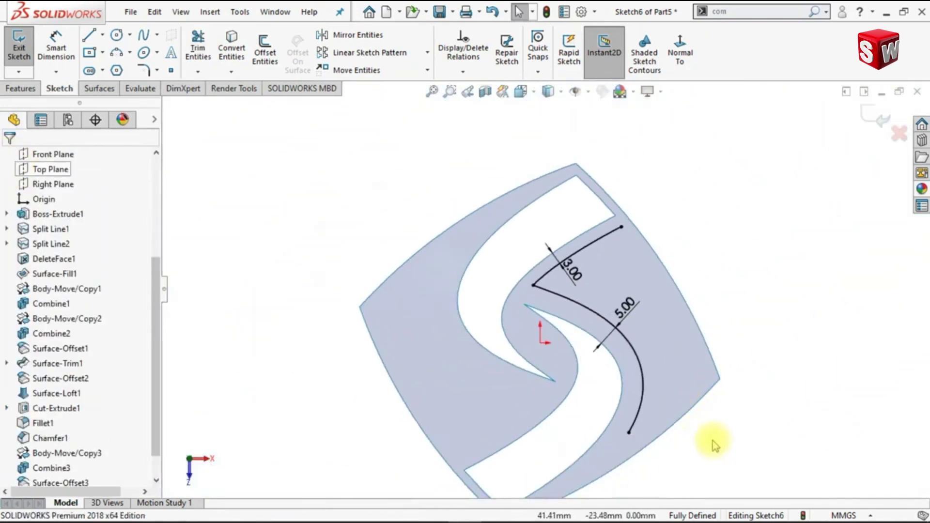
Move the 5 mm offset curve's free end along the curve and dimension it 46 mm vertically from the 3 mm curve's free end
key("Escape")
mouse_move(630, 433)
left_mouse_down()
mouse_move(649, 421)
mouse_move(636, 433)
left_mouse_up()
left_click(705, 459)
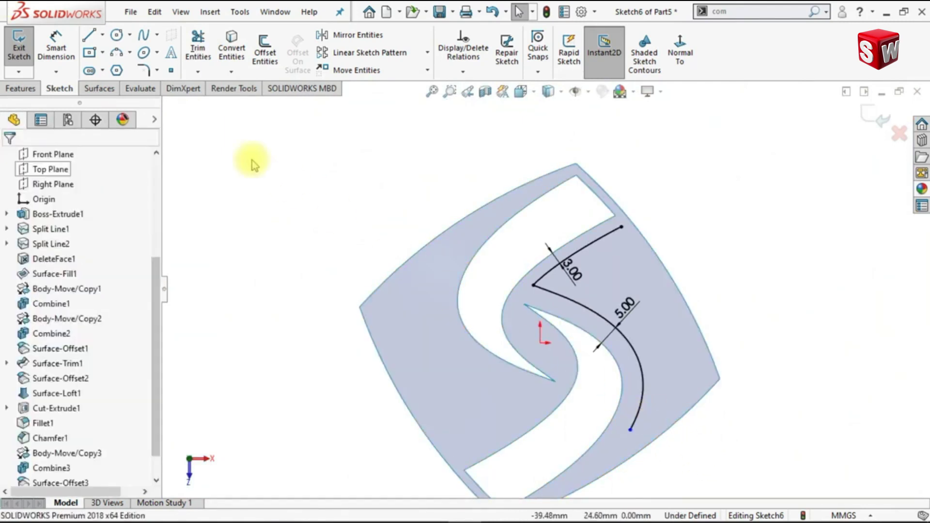
left_click(54, 55)
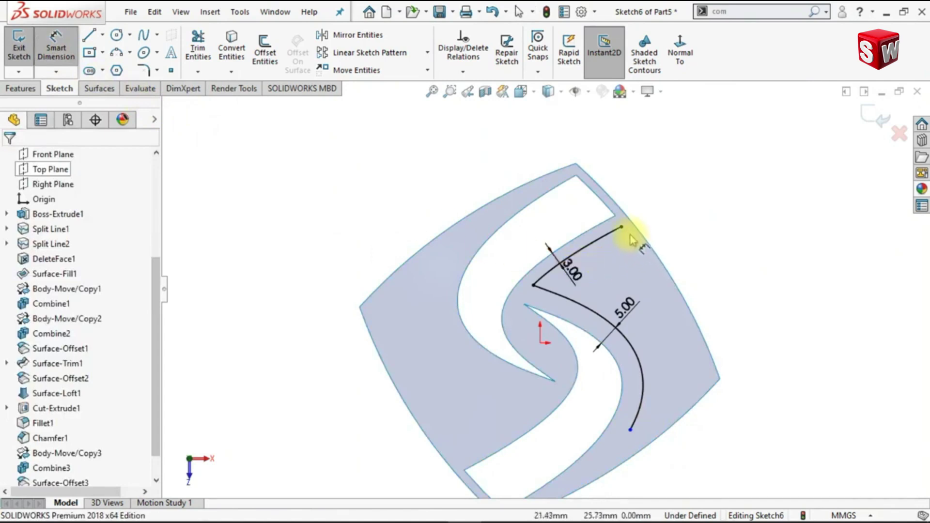
left_click(630, 430)
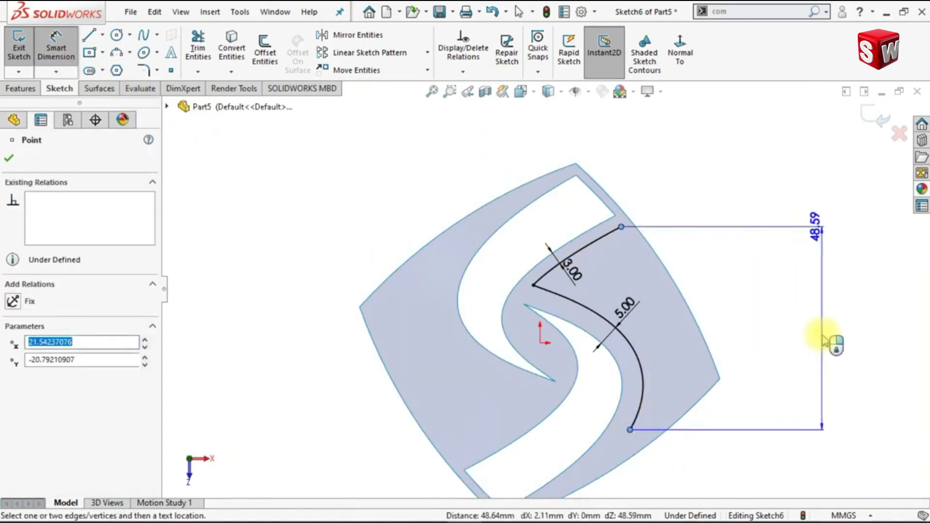
left_click(823, 341)
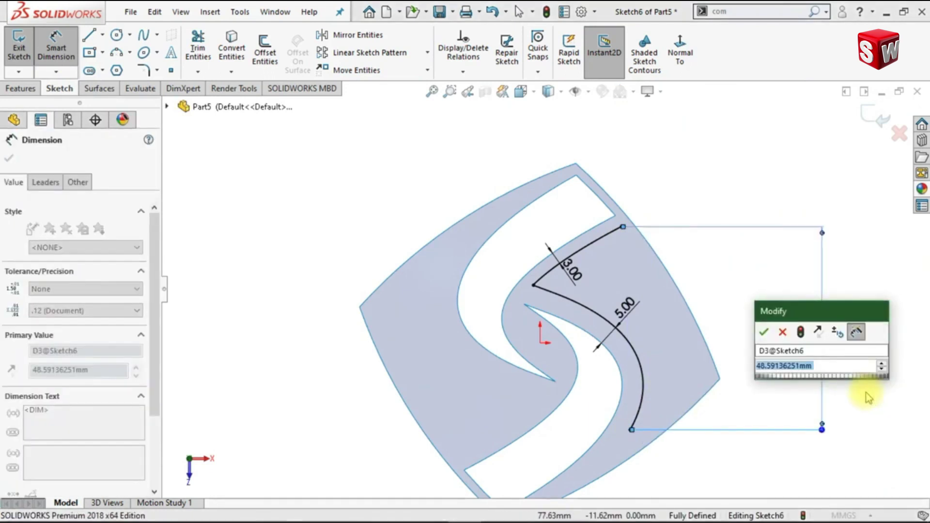
type("46")
key("Return")
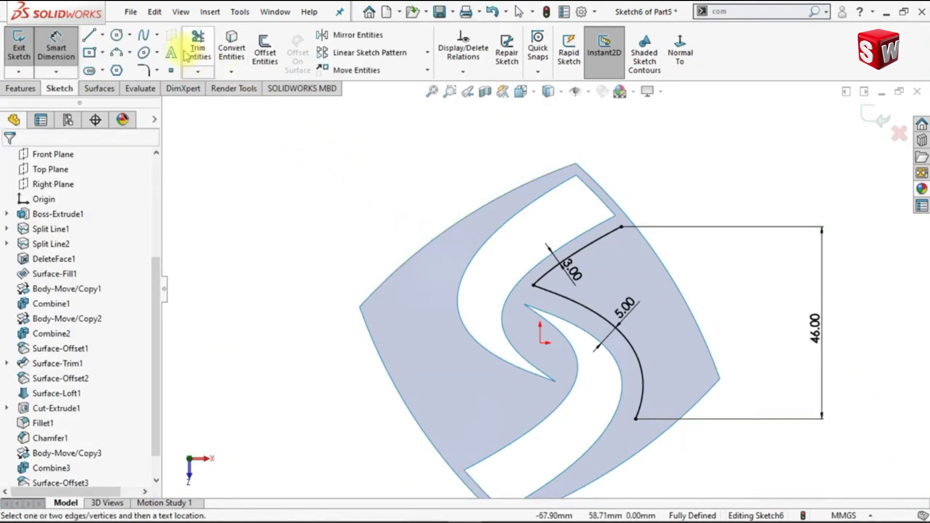
Draw a Bezier style spline with one middle control point joining the free ends of the two offset curves
left_click(157, 34)
left_click(167, 69)
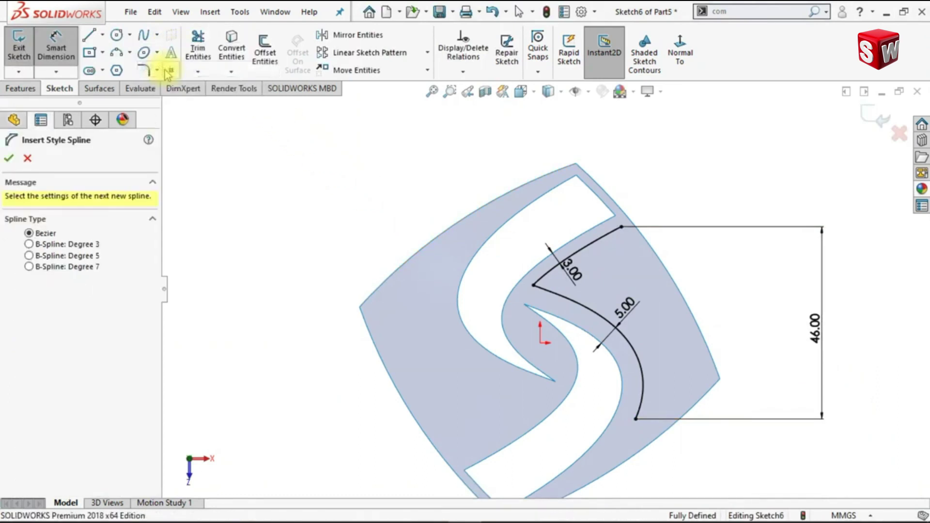
left_click(635, 420)
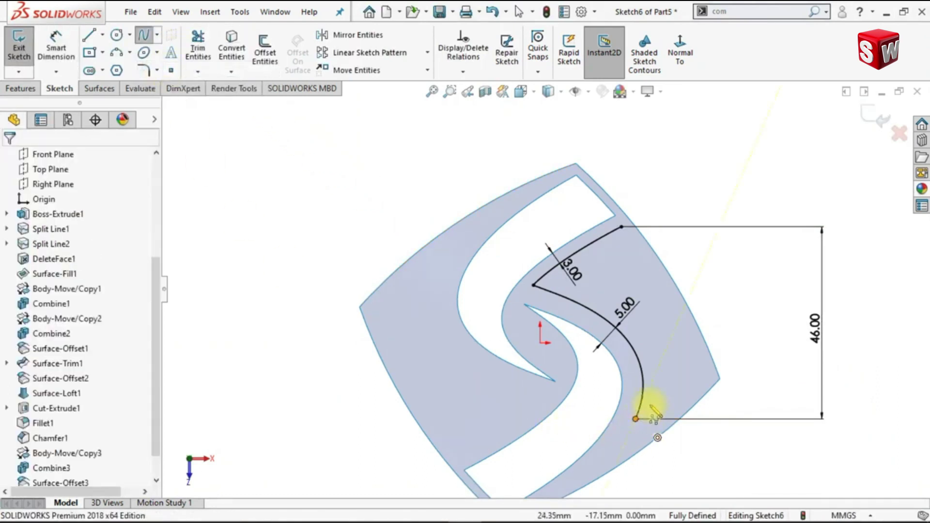
left_click(708, 289)
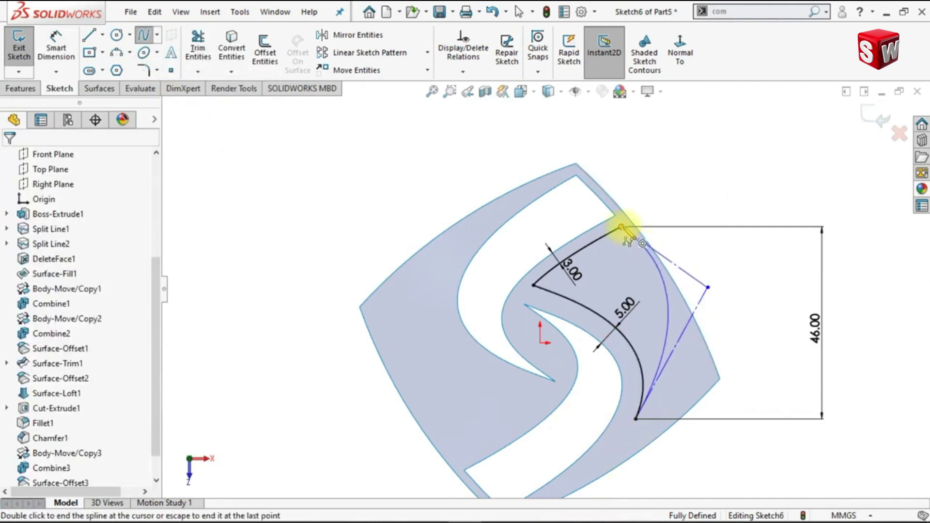
left_click(622, 227)
key("Escape")
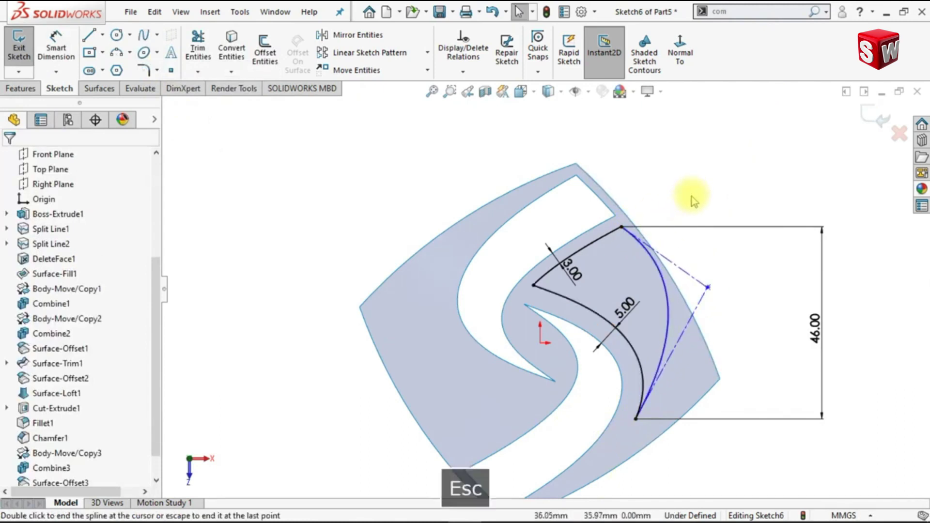
Make the style spline's middle control point coincident with the adjacent outer edge of the face
left_click(708, 287)
left_click(704, 337, "ctrl")
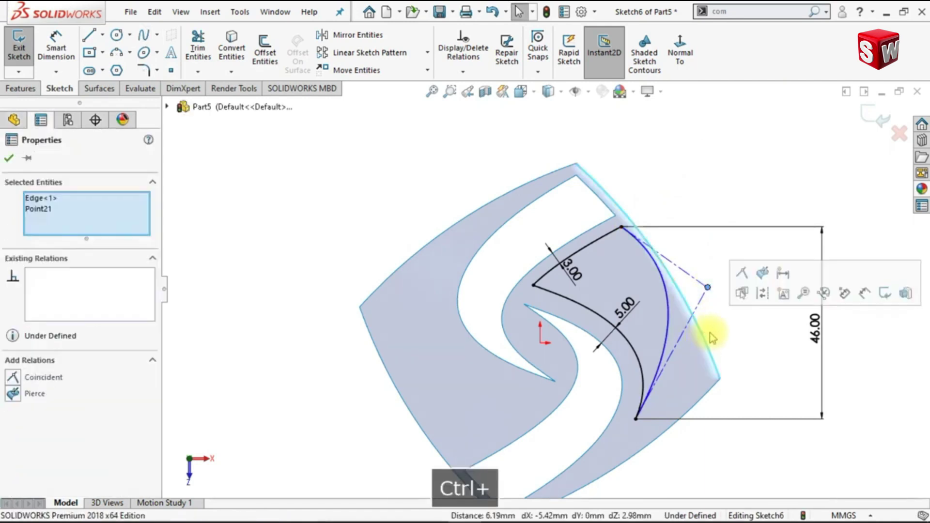
left_click(743, 276)
left_click(710, 252)
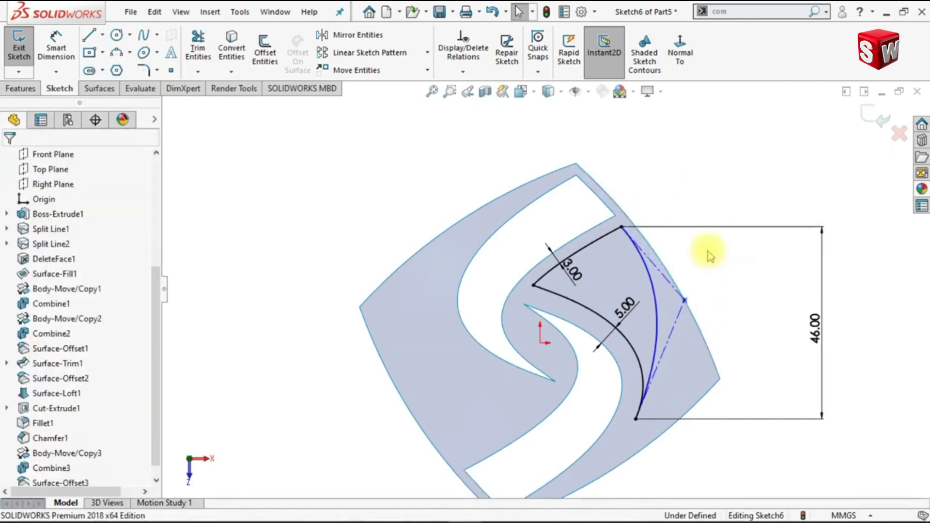
Dimension the angle between the style spline's two control polygon lines to 100°
left_click(68, 57)
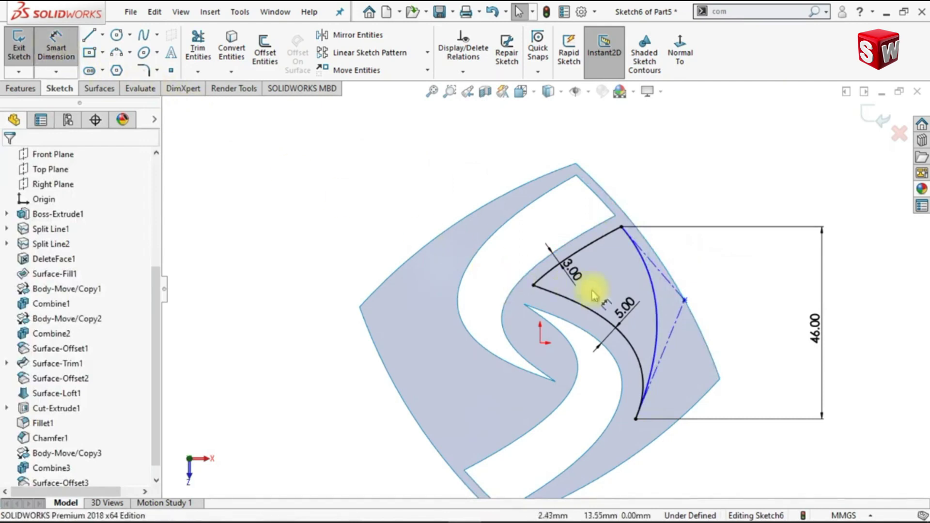
left_click(663, 279)
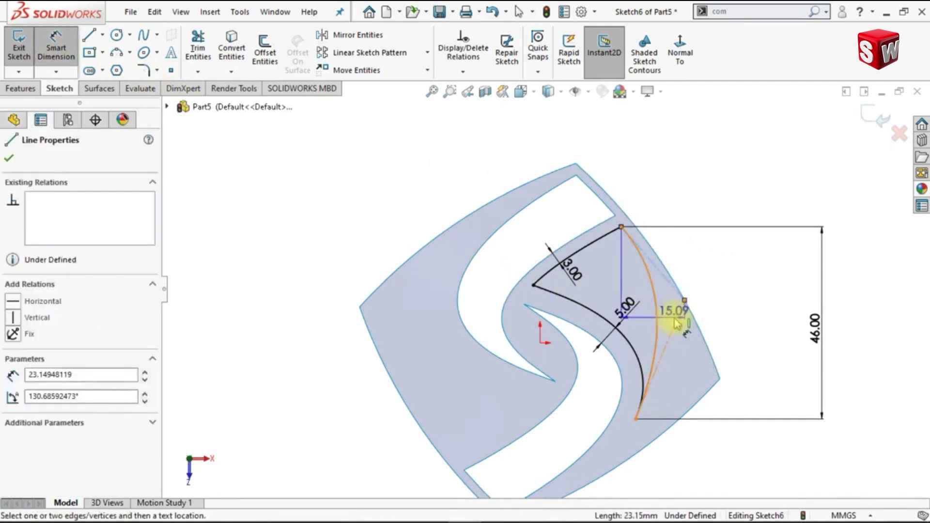
left_click(676, 322)
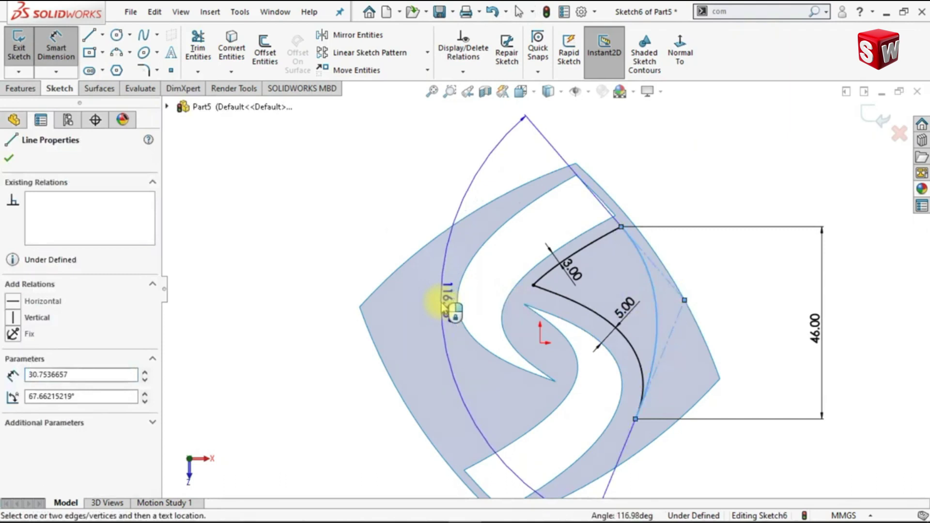
left_click(455, 312)
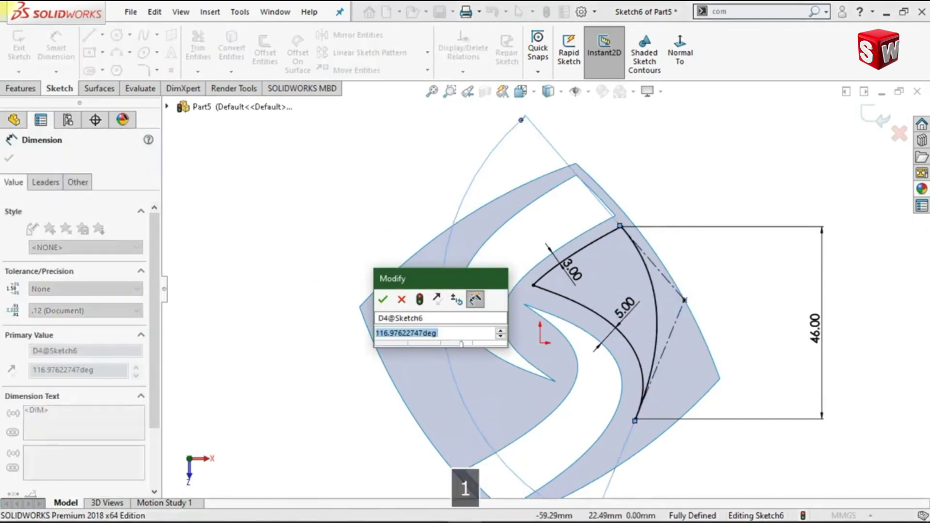
type("100")
key("Return")
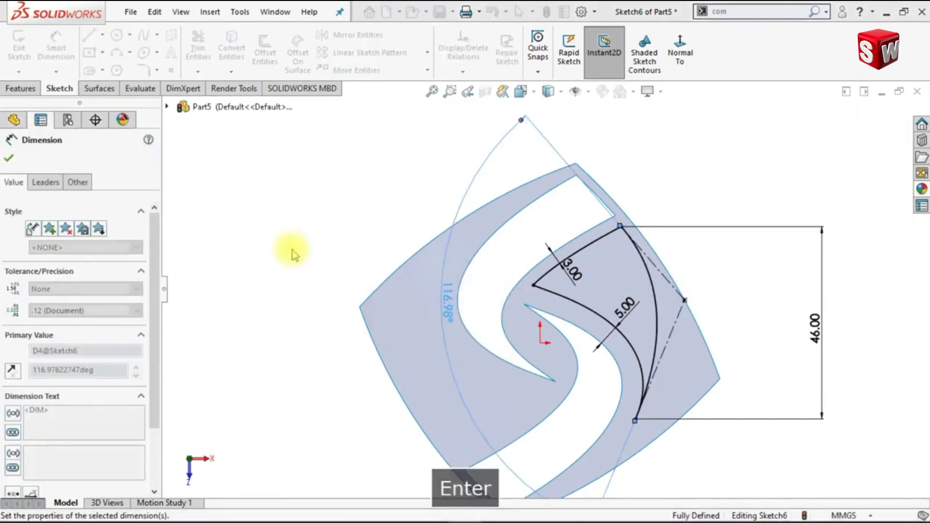
key("Escape")
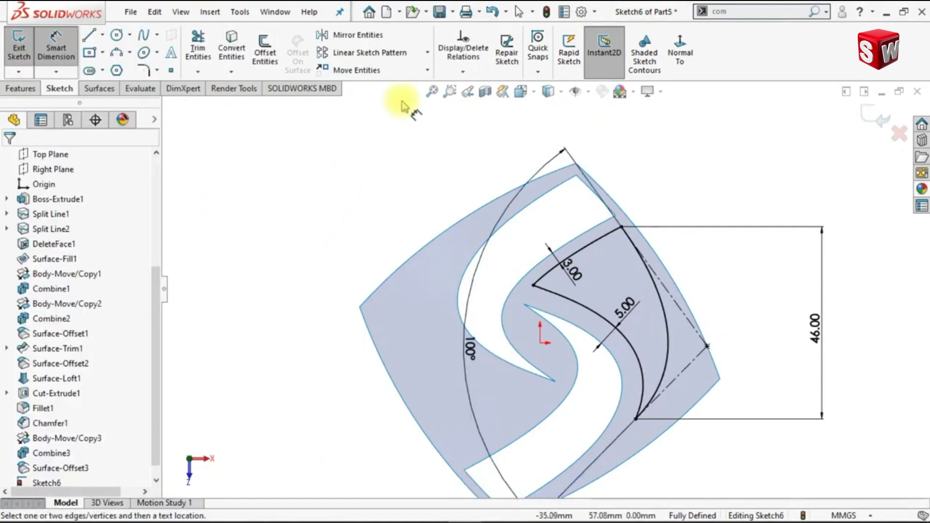
Trim the copied face surface with the closed sketch profile, keeping the region outside it
left_click(431, 91)
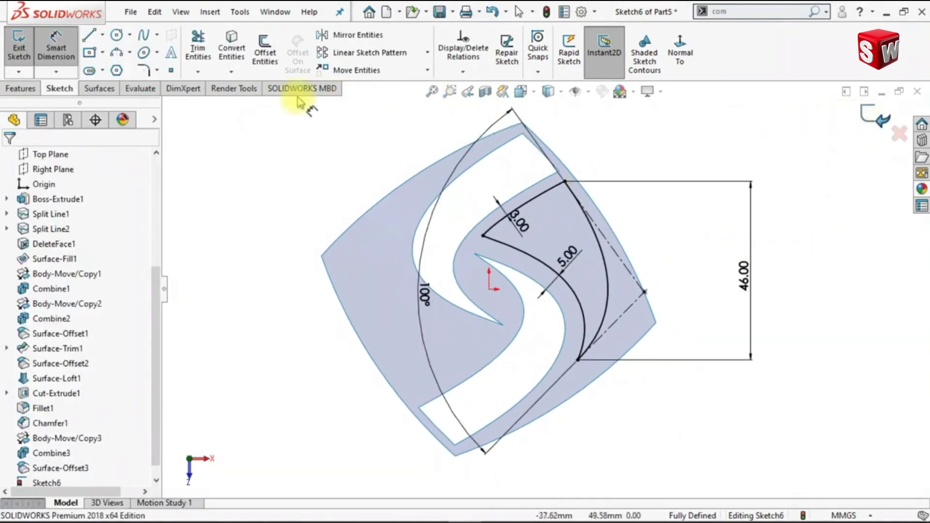
left_click(110, 90)
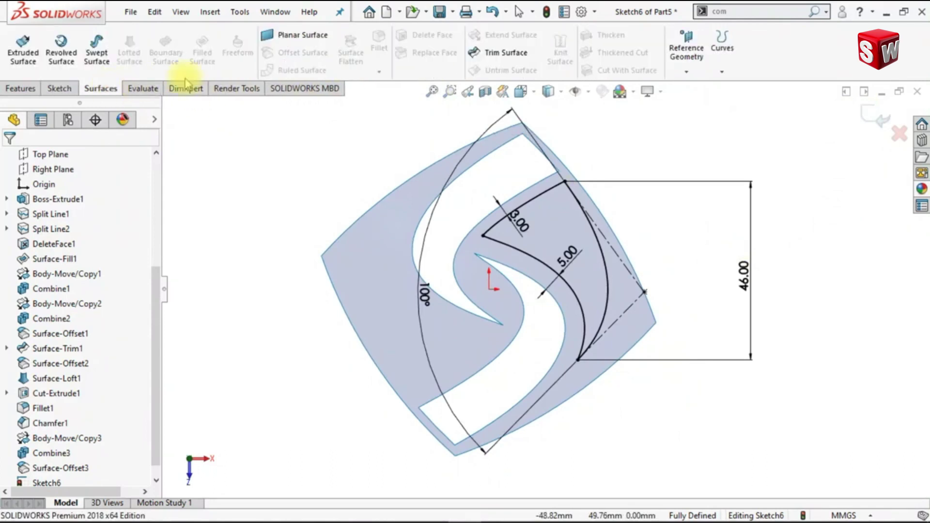
left_click(515, 61)
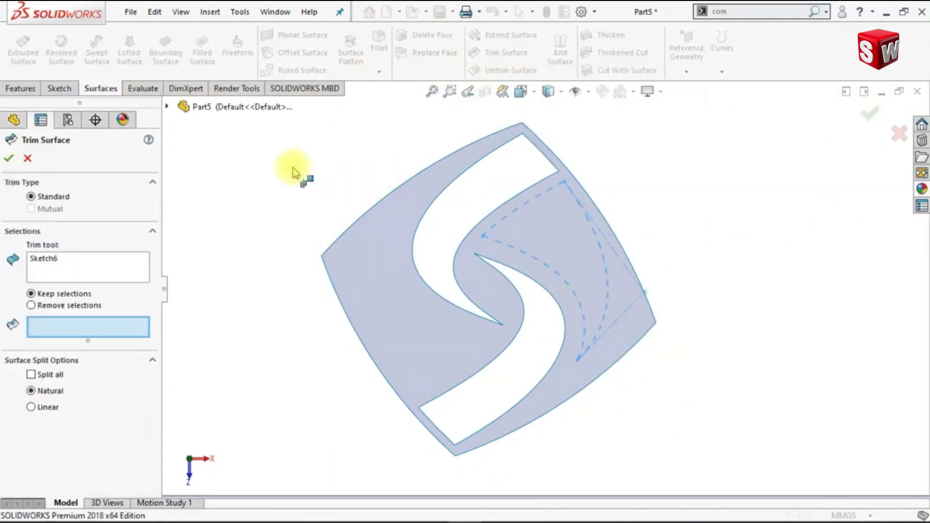
left_click(352, 254)
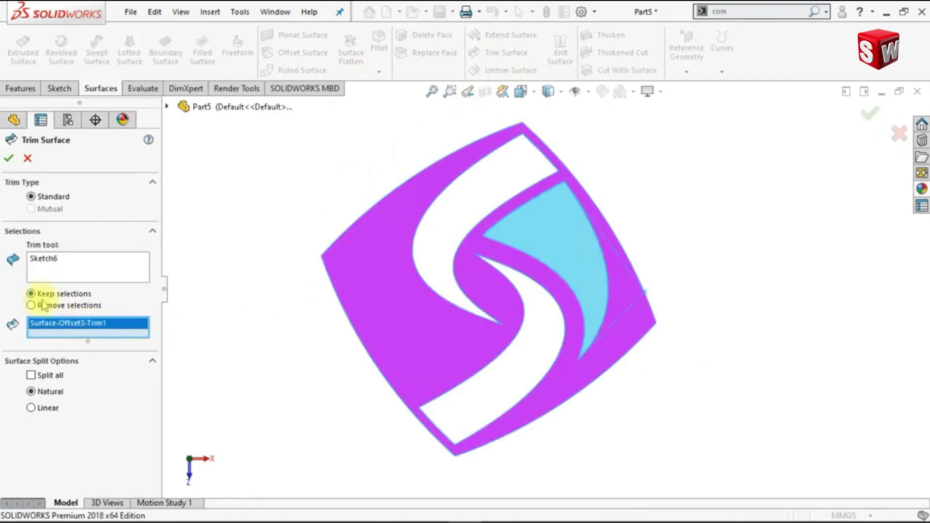
key("Return")
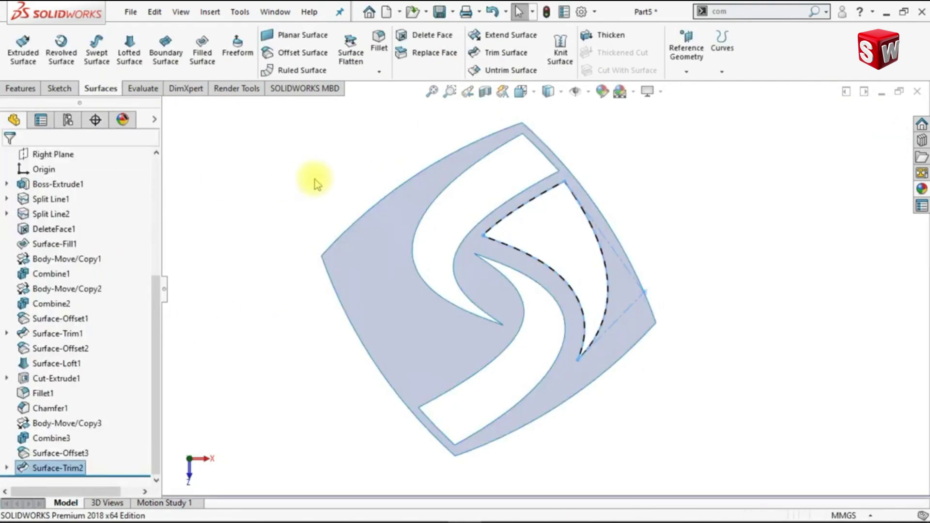
Offset the trimmed face surface by 3 mm with the direction reversed, creating a copy below it
key("ctrl+7")
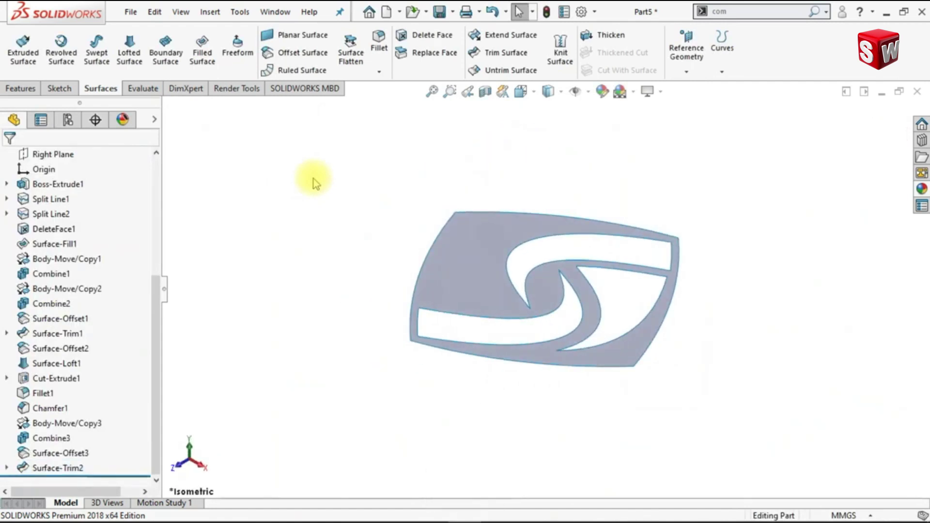
left_click(291, 52)
left_click(460, 236)
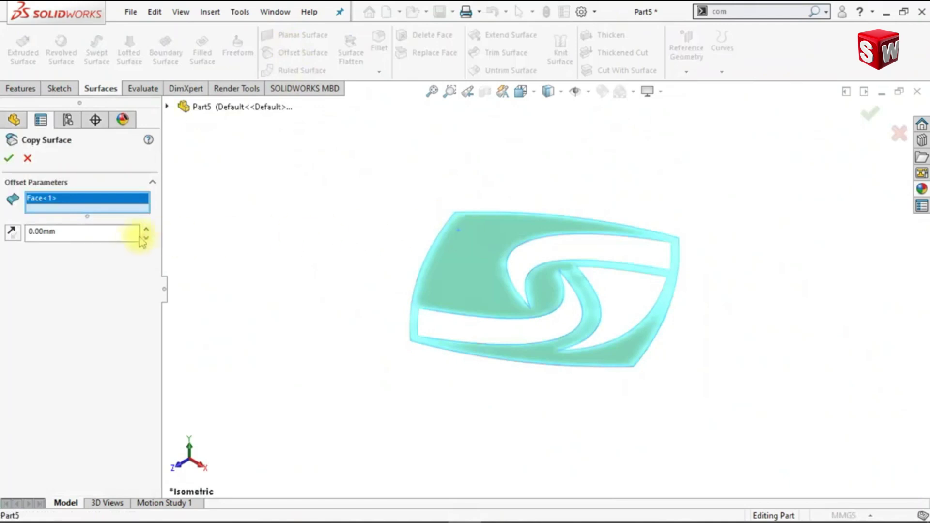
type("3")
key("Return")
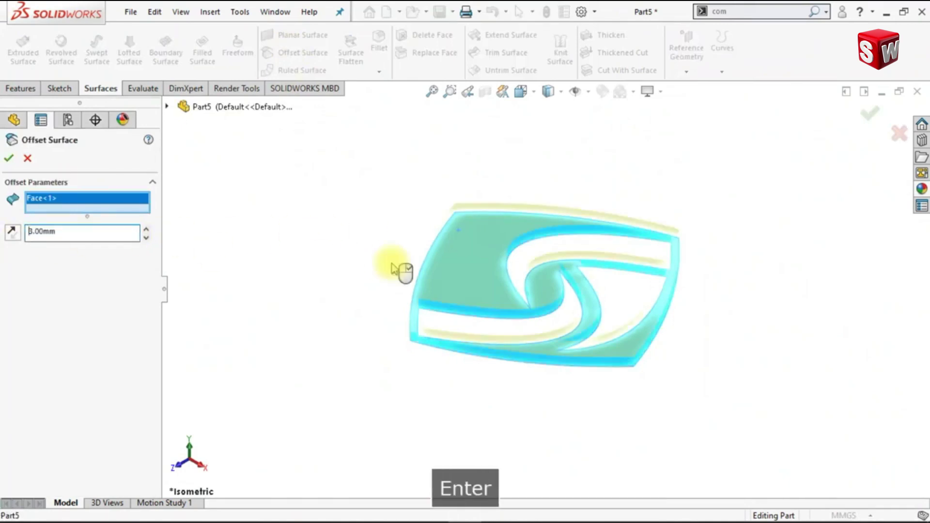
left_click(18, 232)
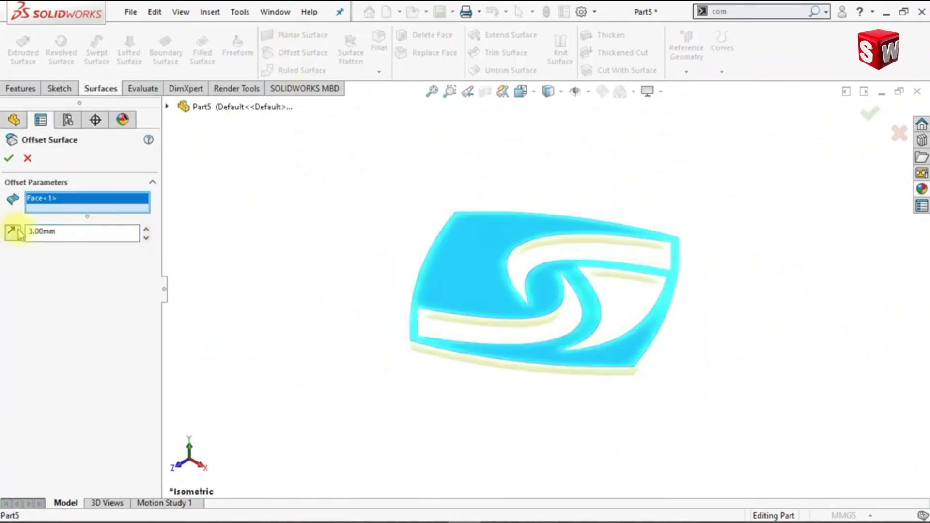
left_click(10, 160)
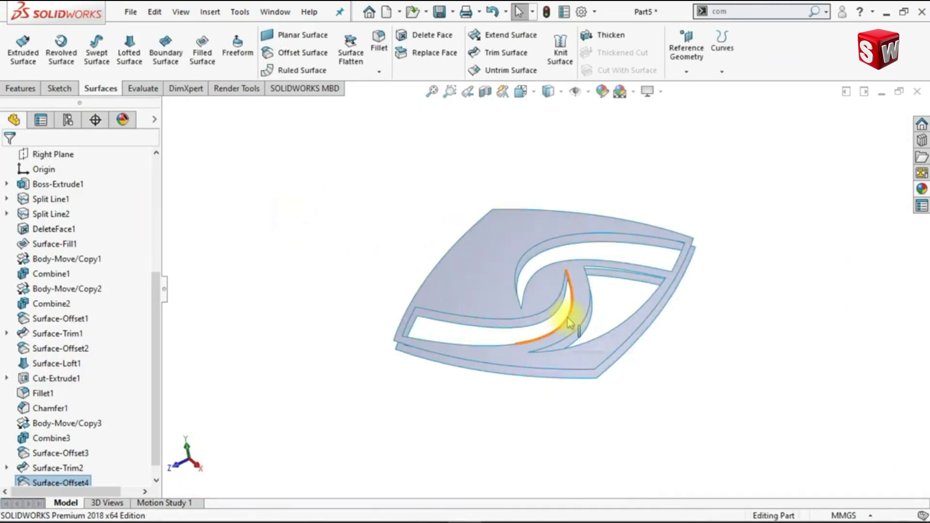
Loft a surface from the curved cutout's upper edge to the lower offset surface's front outer edge, with start constraint Tangency To Face
scroll(614, 330, "down", 3)
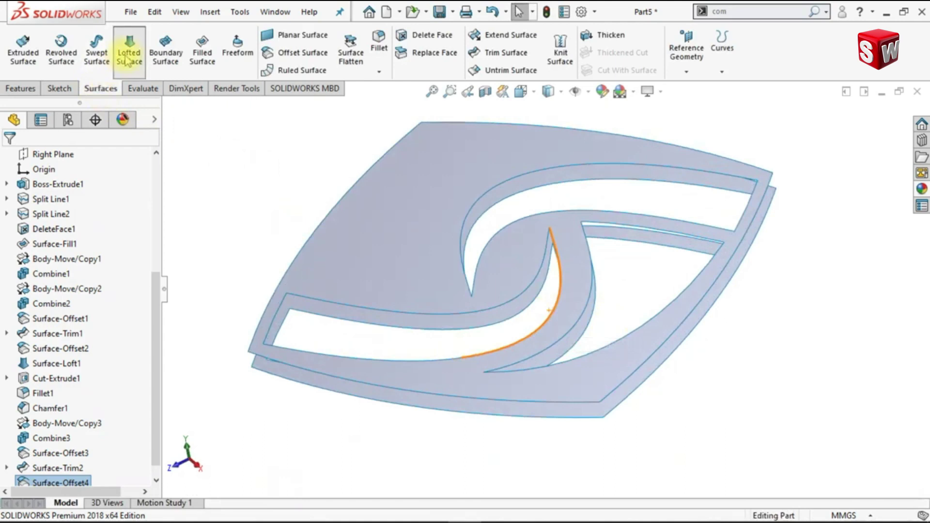
left_click(141, 70)
left_click(549, 283)
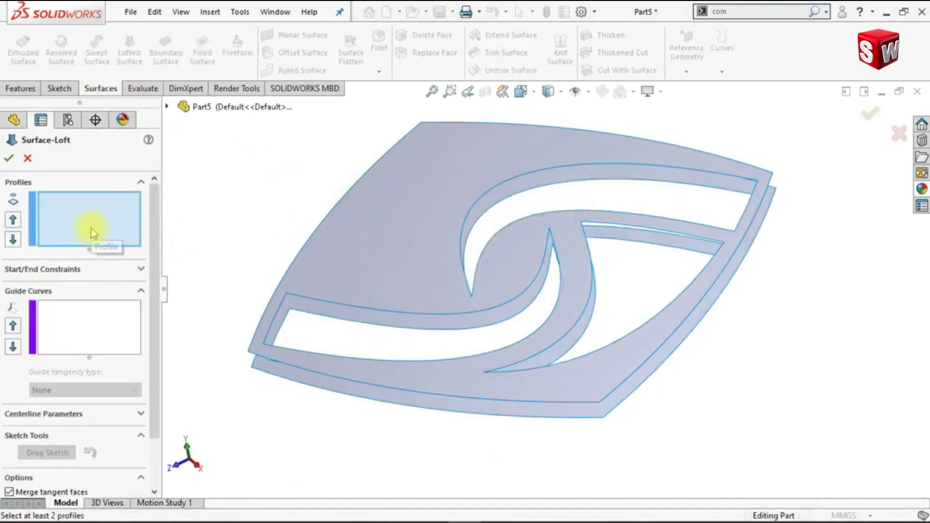
right_click(91, 228)
left_click(122, 236)
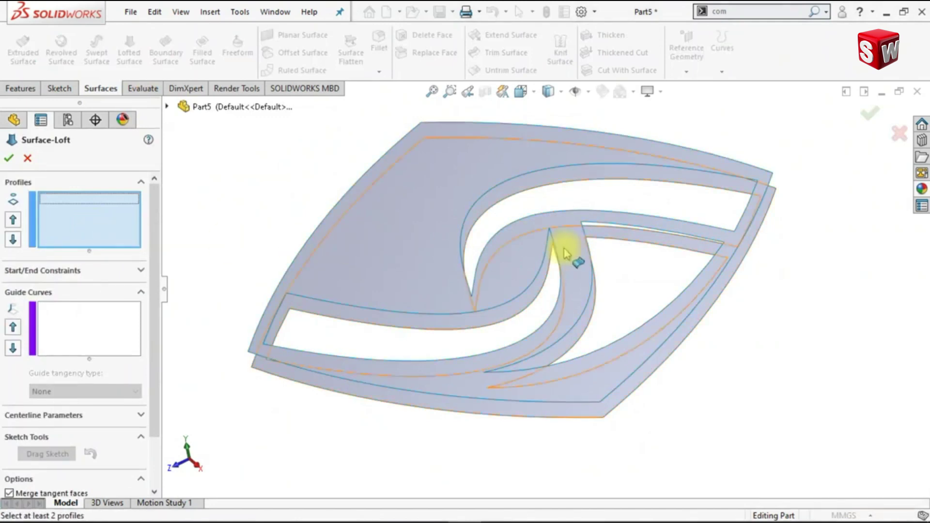
left_click(607, 224)
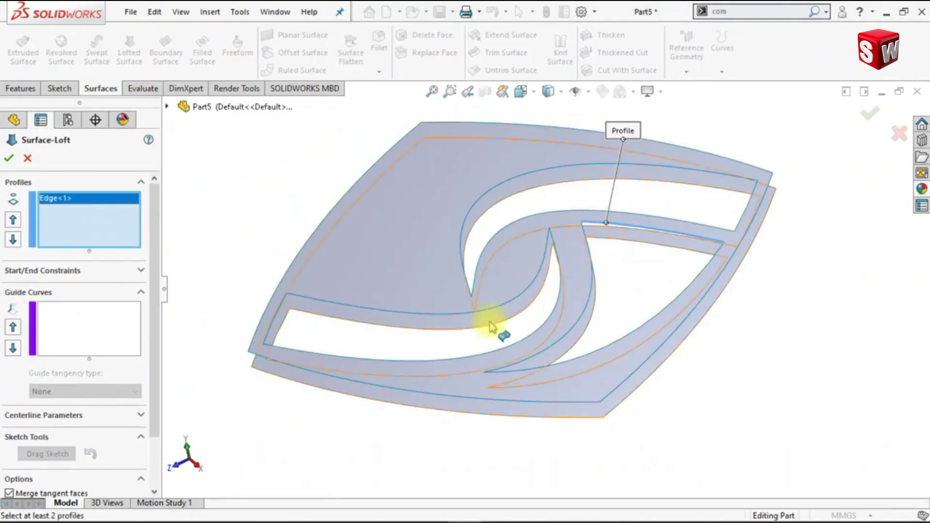
left_click(399, 408)
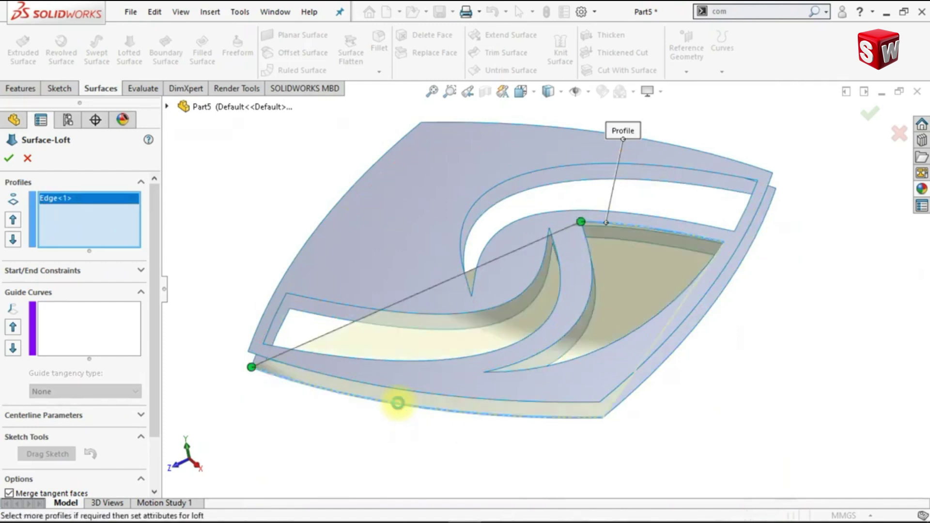
left_click(141, 272)
left_click(98, 329)
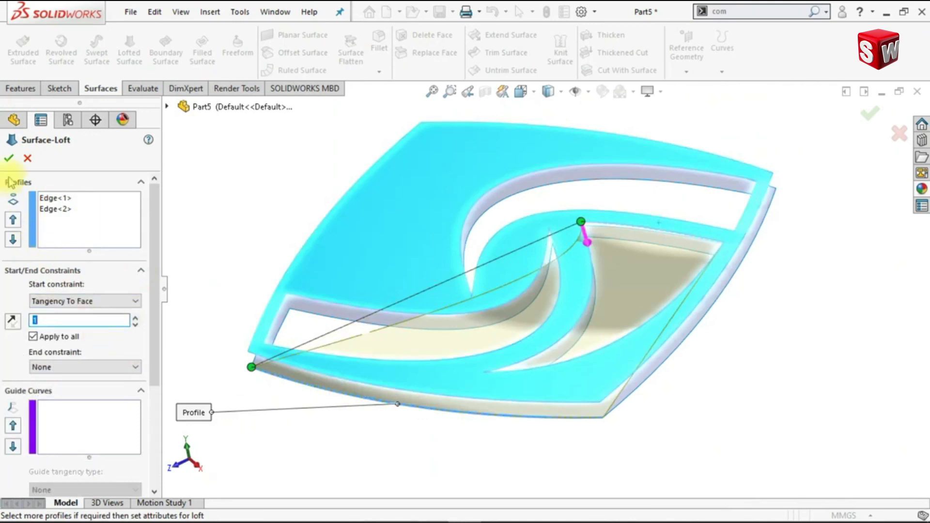
left_click(9, 159)
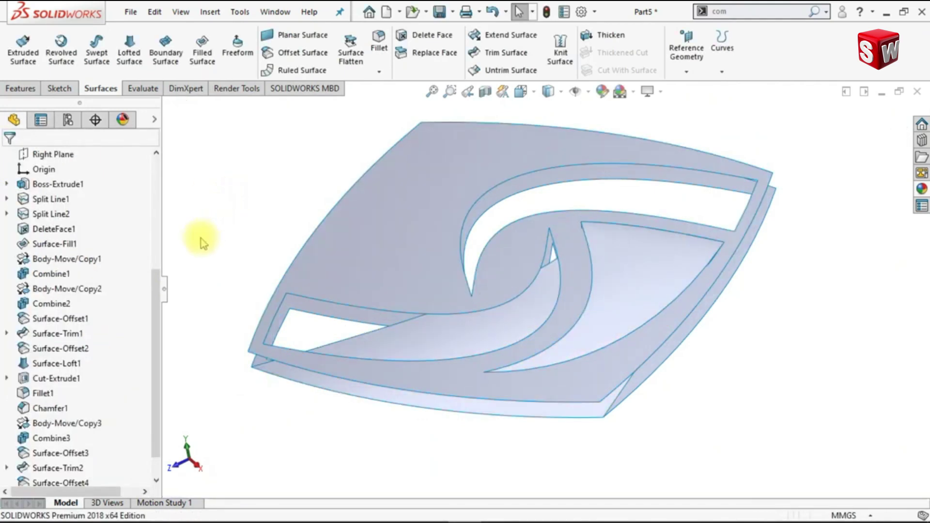
Hide the trimmed surface and the 3 mm offset surface, leaving the lofted surface displayed
left_click_drag(156, 280, 155, 298)
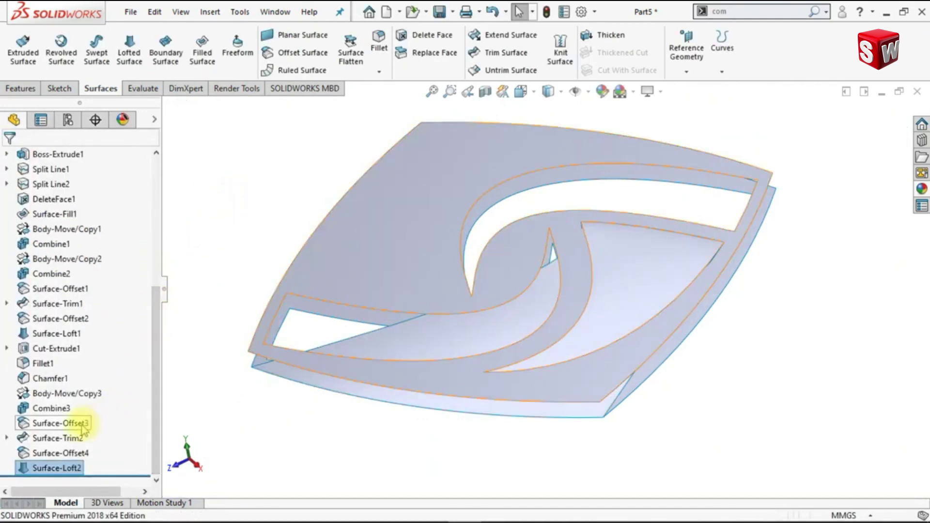
left_click(82, 425)
left_click(94, 406)
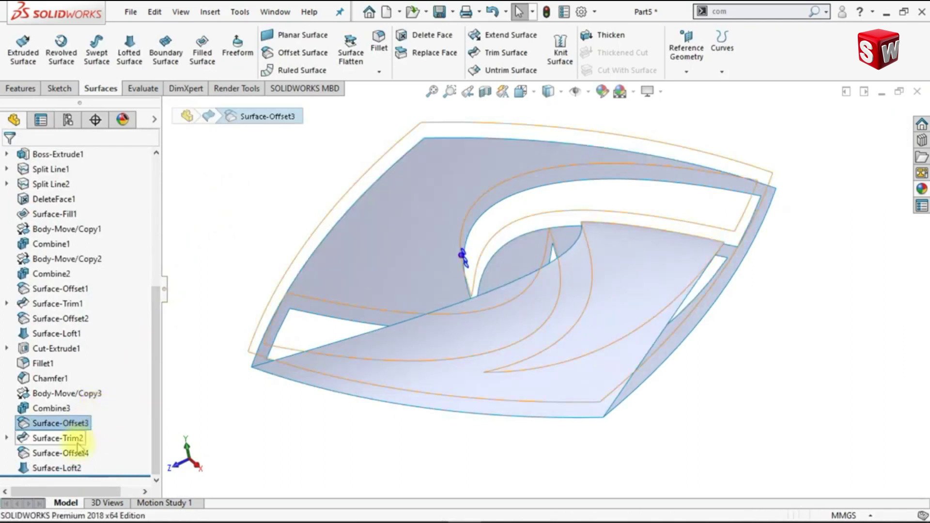
left_click(73, 453)
left_click(88, 432)
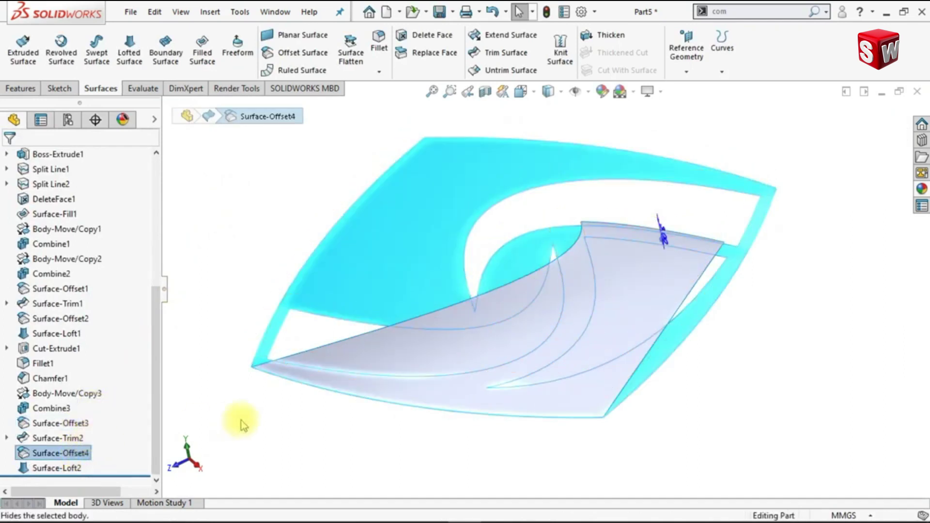
Show the cube's solid body and the pocket profile sketch used for the last surface trim
left_click(62, 409)
key("ctrl+7")
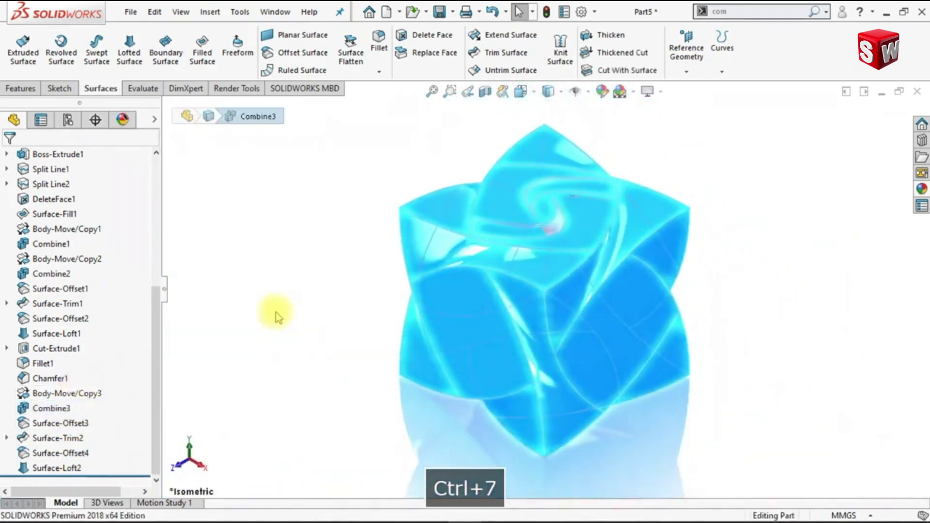
left_click(265, 326)
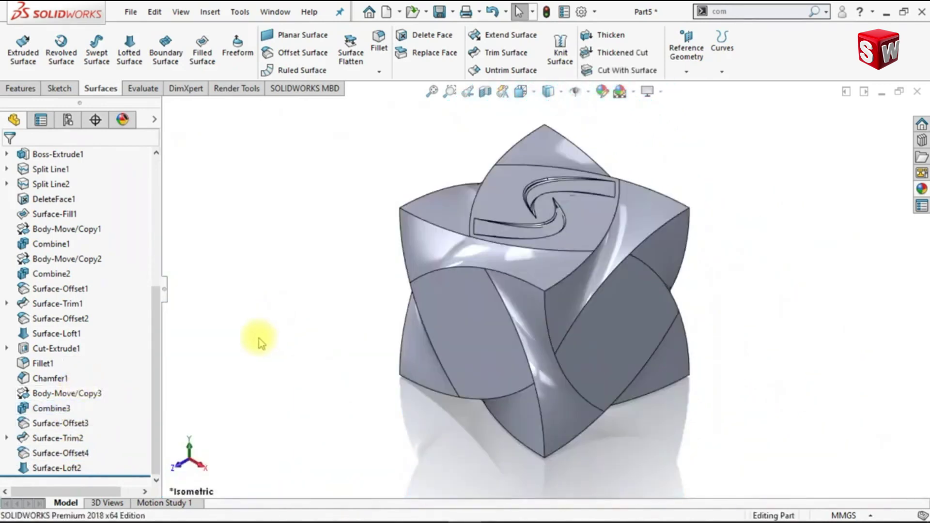
left_click(6, 438)
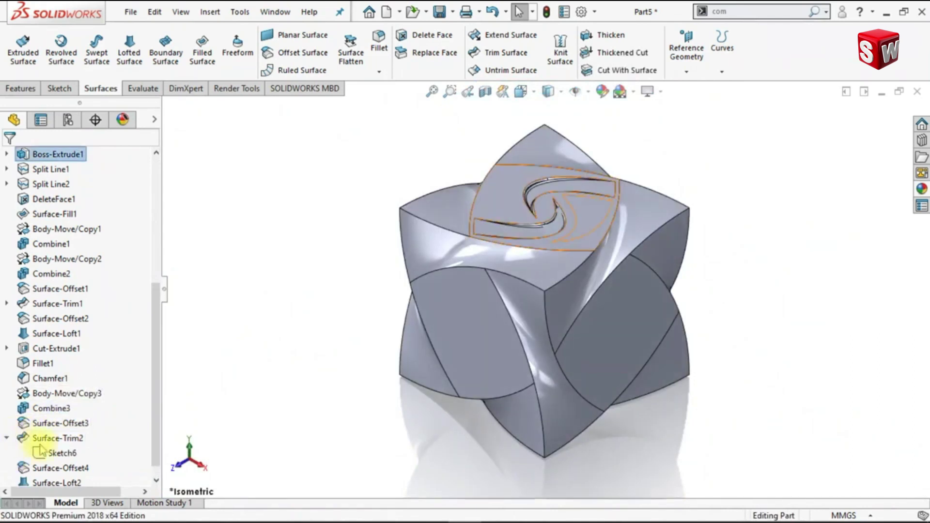
left_click(61, 454)
left_click(73, 431)
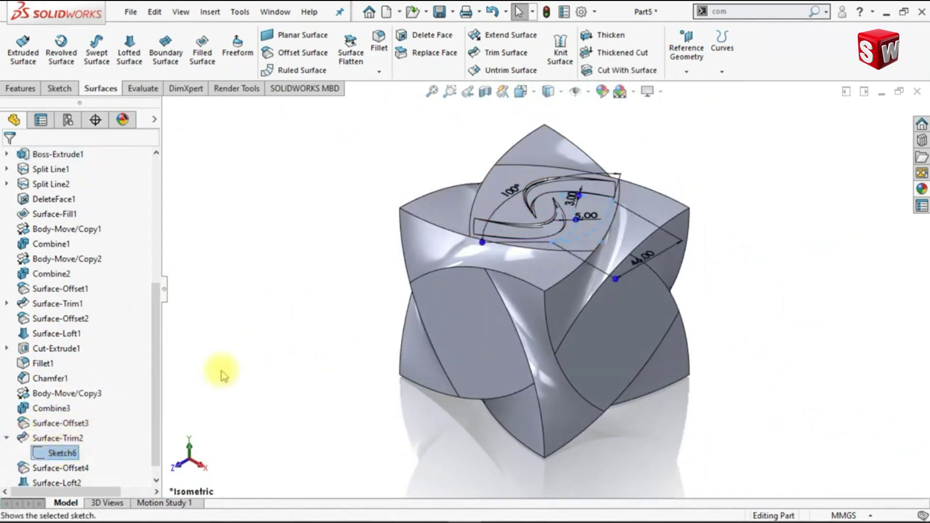
left_click(259, 350)
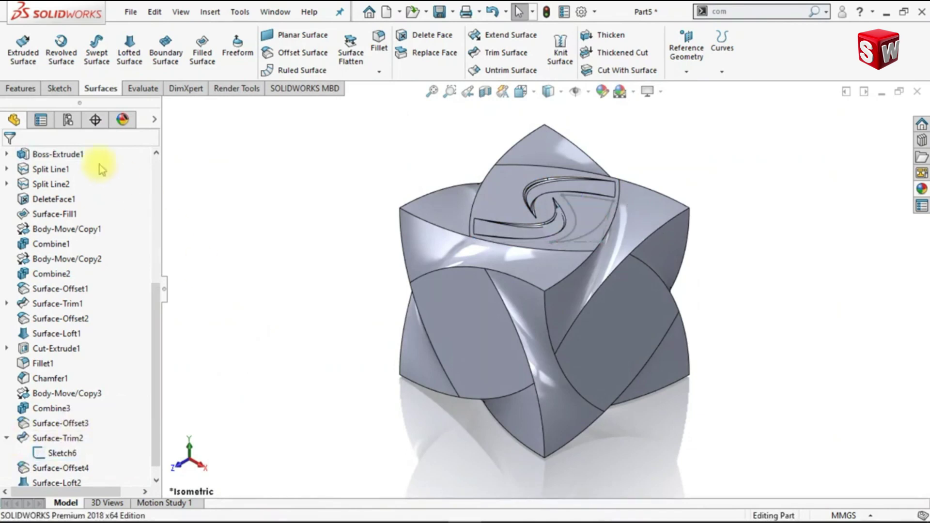
Extrude-cut the pocket sketch's closed contour into the cube with end condition Up To Surface, ending at the lofted surface
left_click(21, 88)
left_click(200, 58)
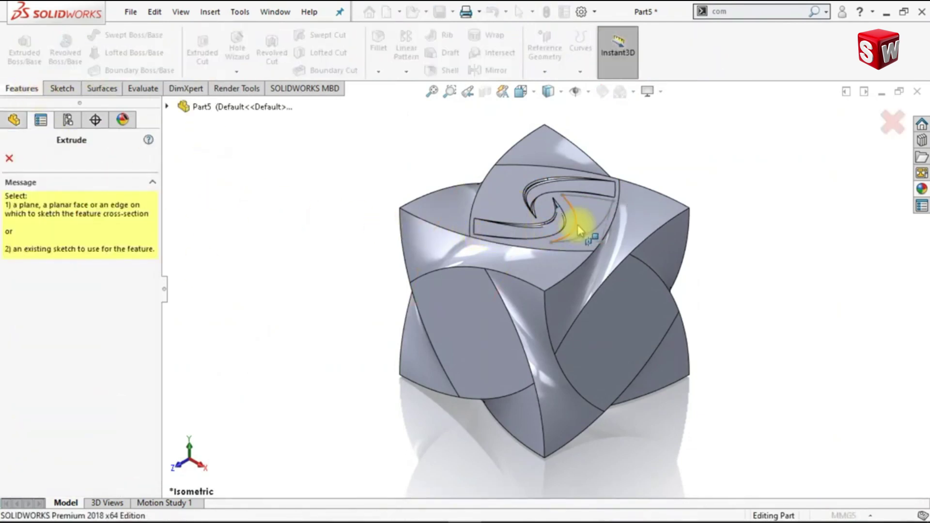
left_click(578, 230)
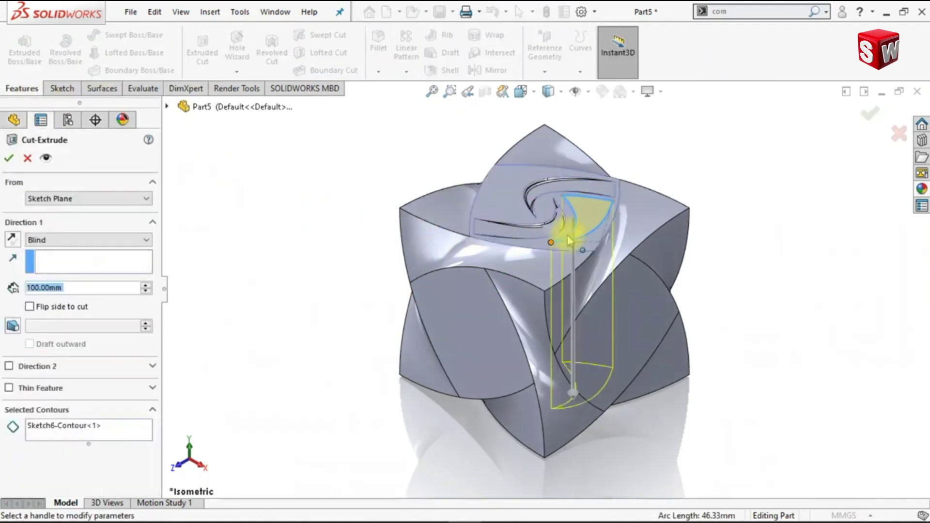
scroll(590, 232, "down", 2)
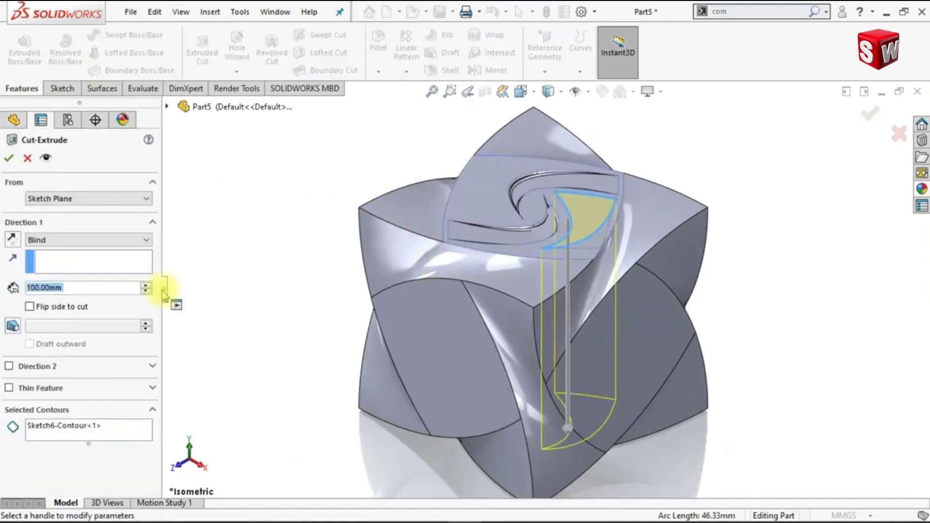
left_click(121, 239)
left_click(99, 299)
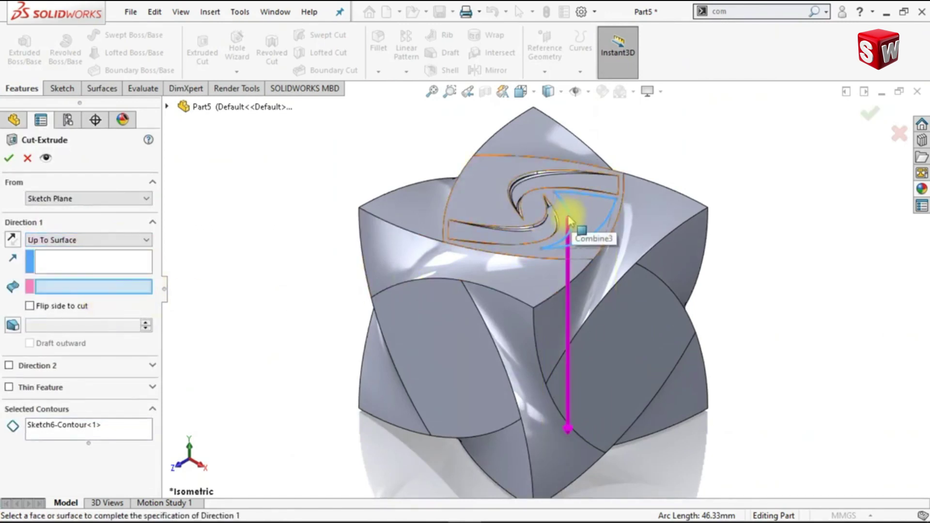
scroll(568, 222, "down", 2)
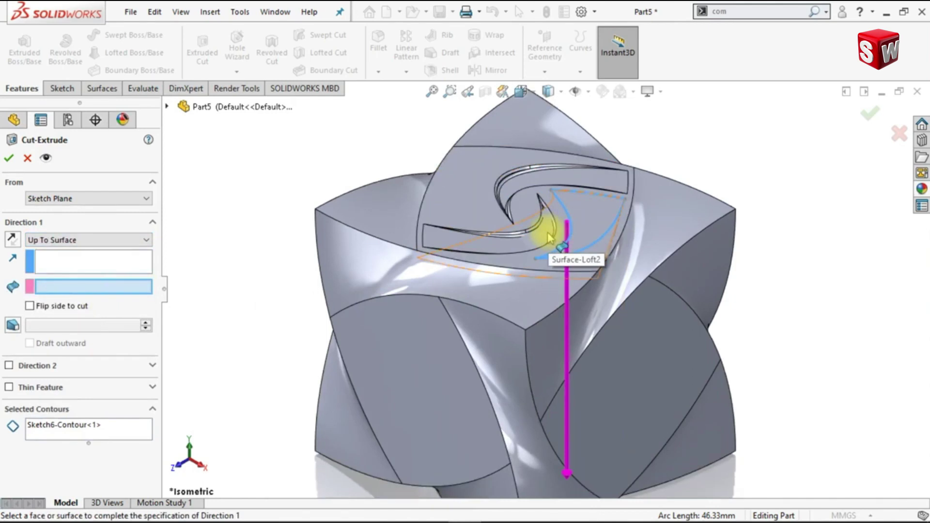
left_click(550, 234)
middle_click_drag(594, 285, 591, 267)
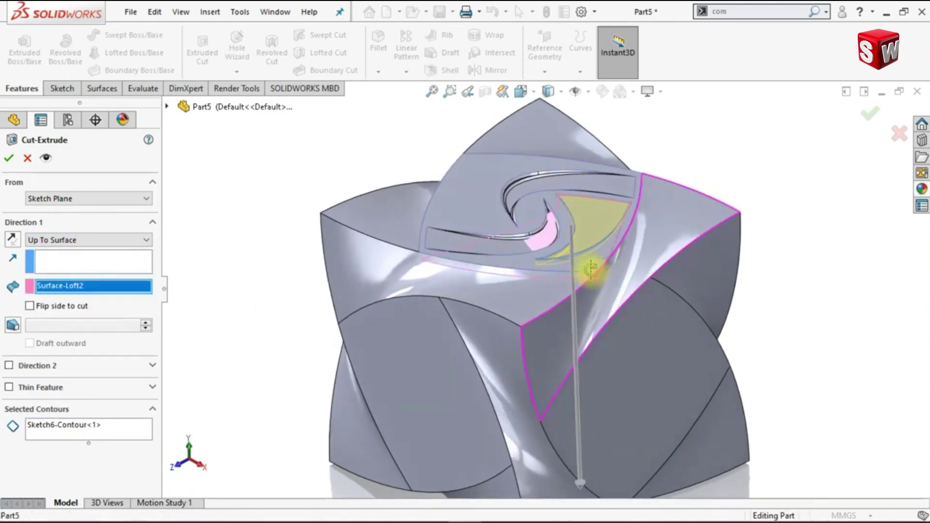
scroll(585, 264, "down", 2)
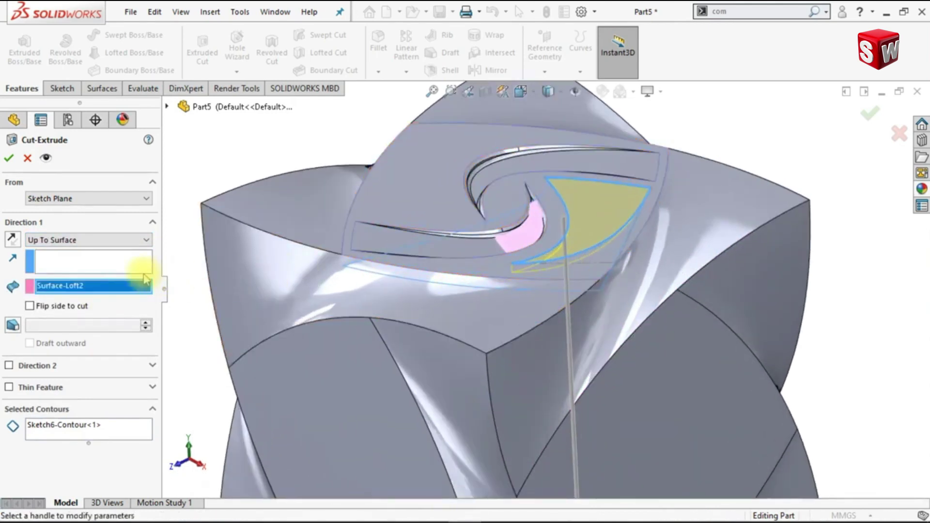
left_click(12, 158)
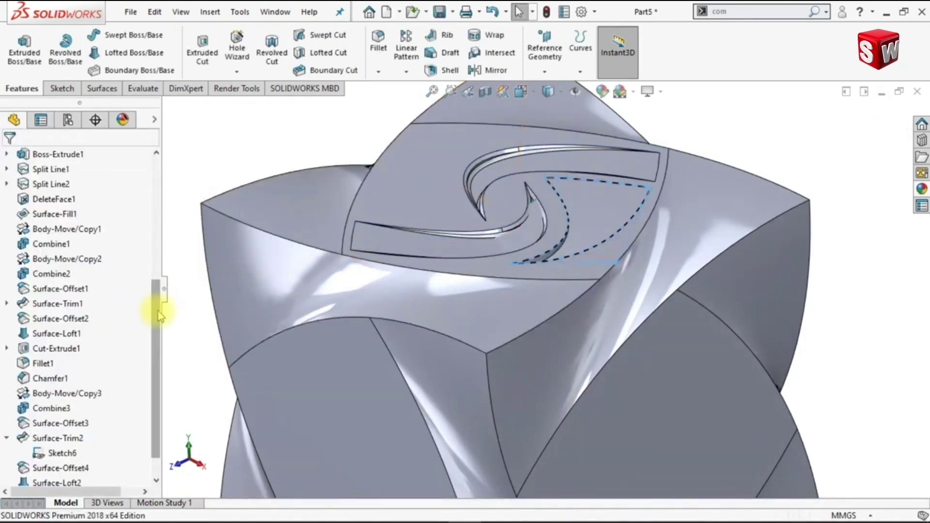
Hide the pocket profile sketch and the lofted surface
left_click(72, 425)
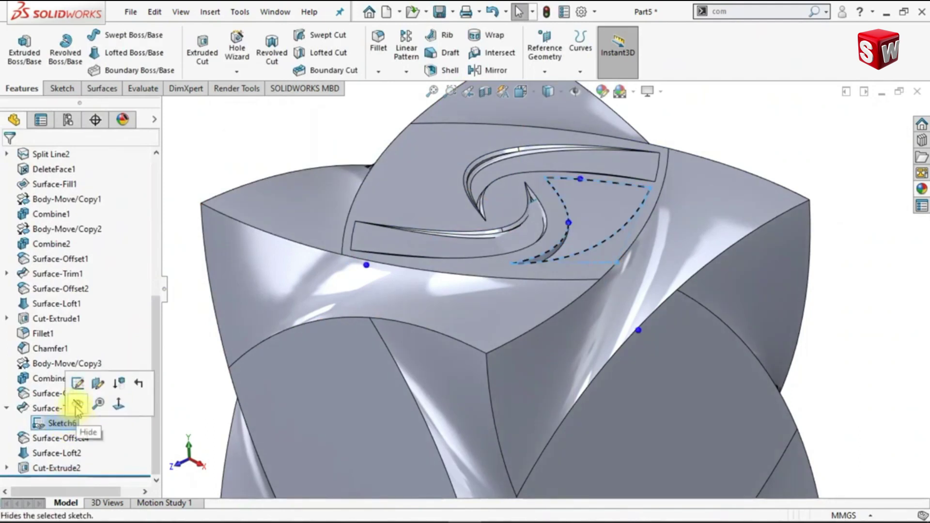
left_click(78, 404)
left_click(70, 454)
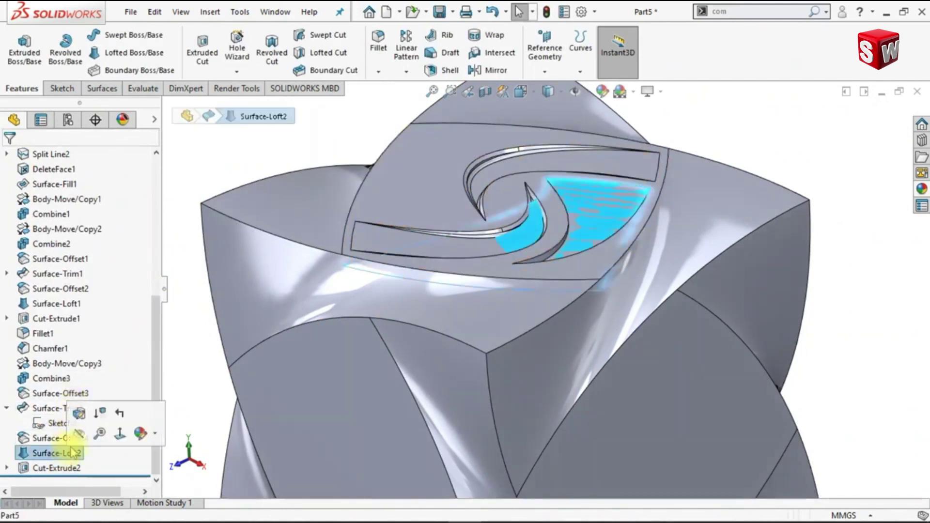
left_click(190, 362)
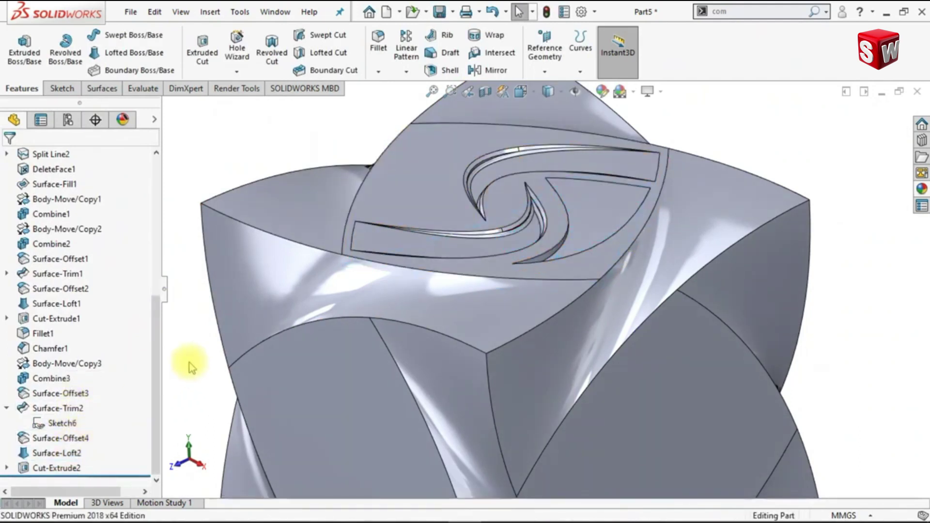
Fillet the edges of the new pocket's floor face with a 0.75 mm radius
key("ctrl+7")
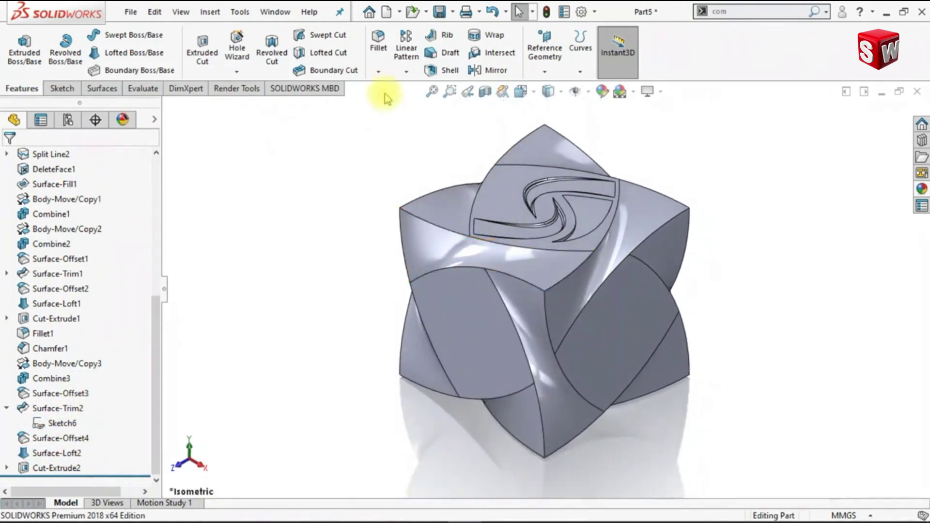
left_click(378, 71)
left_click(389, 91)
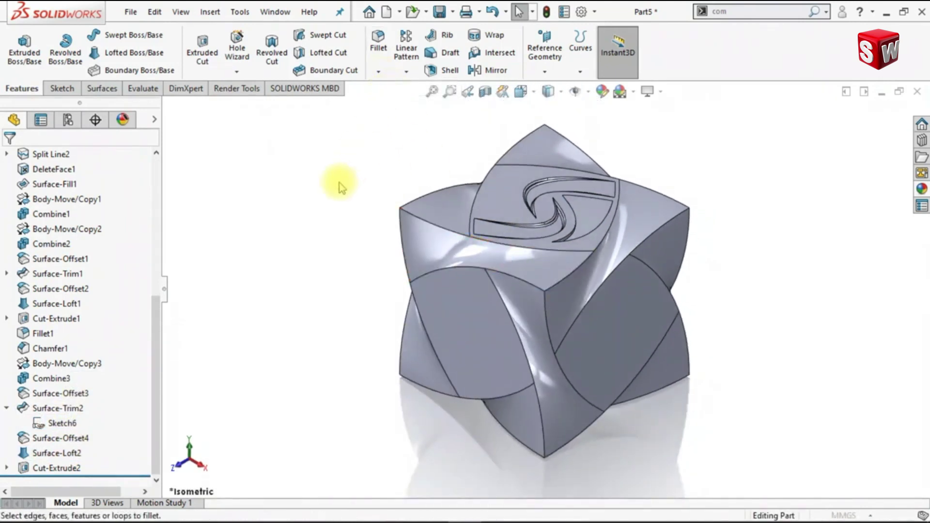
left_click(599, 214)
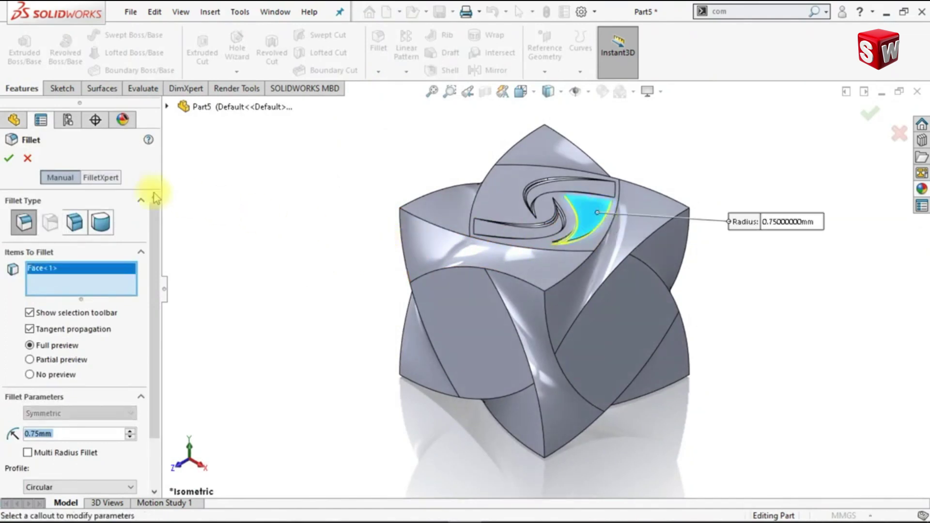
left_click(10, 159)
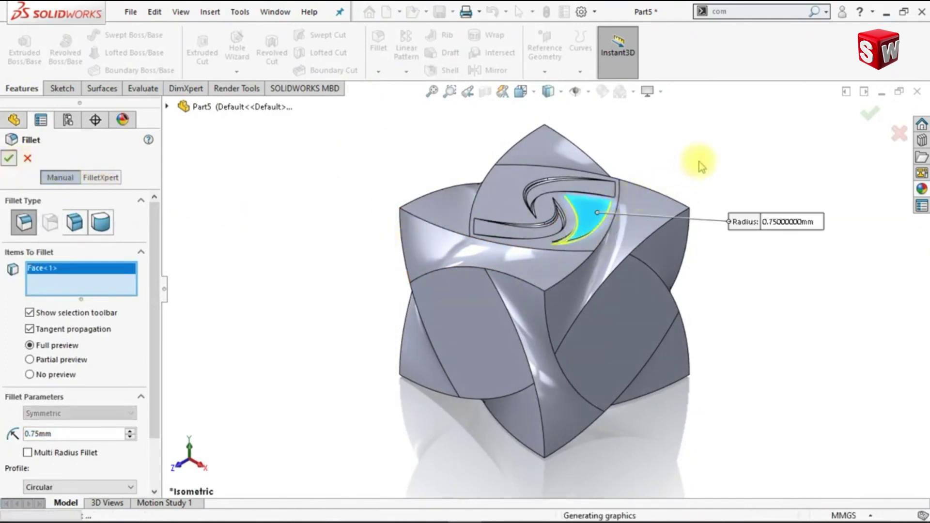
Chamfer the new pocket's inner curved edge with a distance of 0.75 mm at 45 degrees
scroll(625, 213, "down", 2)
middle_click_drag(624, 214, 574, 252)
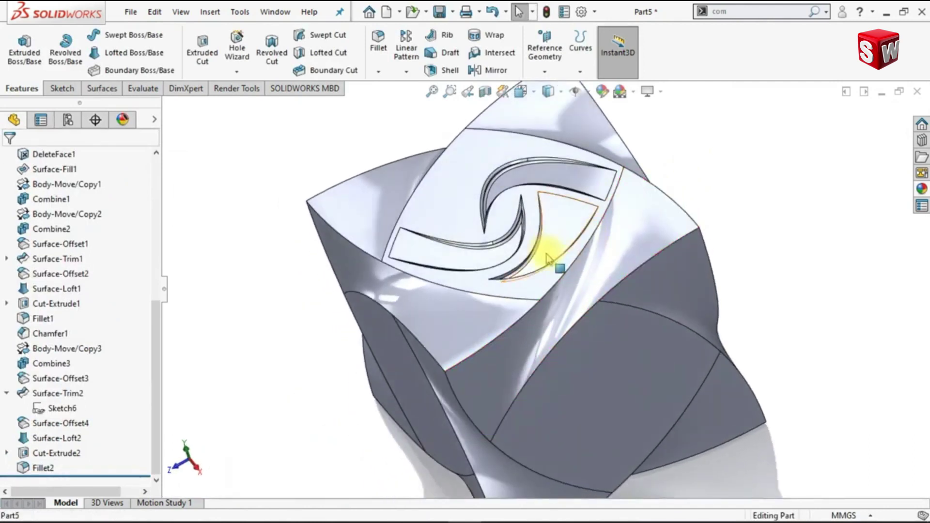
scroll(548, 257, "down", 4)
left_click(380, 74)
left_click(383, 104)
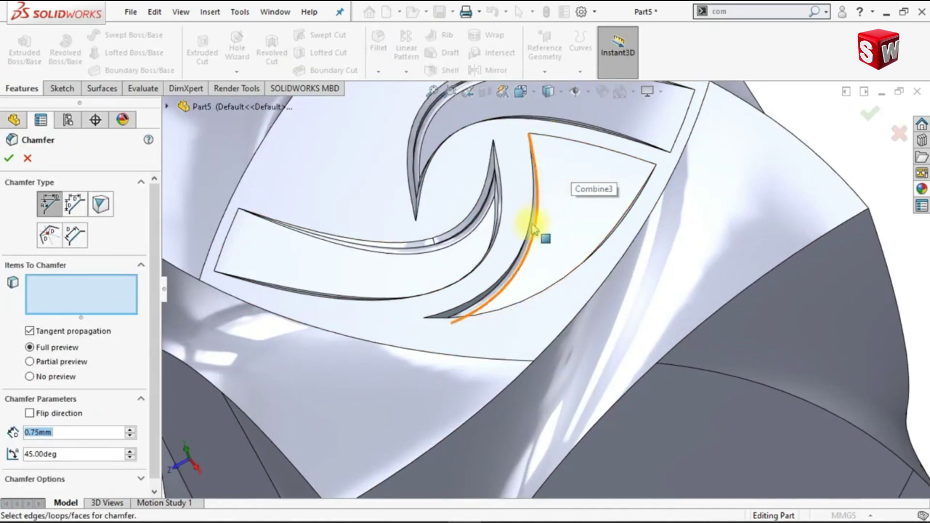
left_click(501, 284)
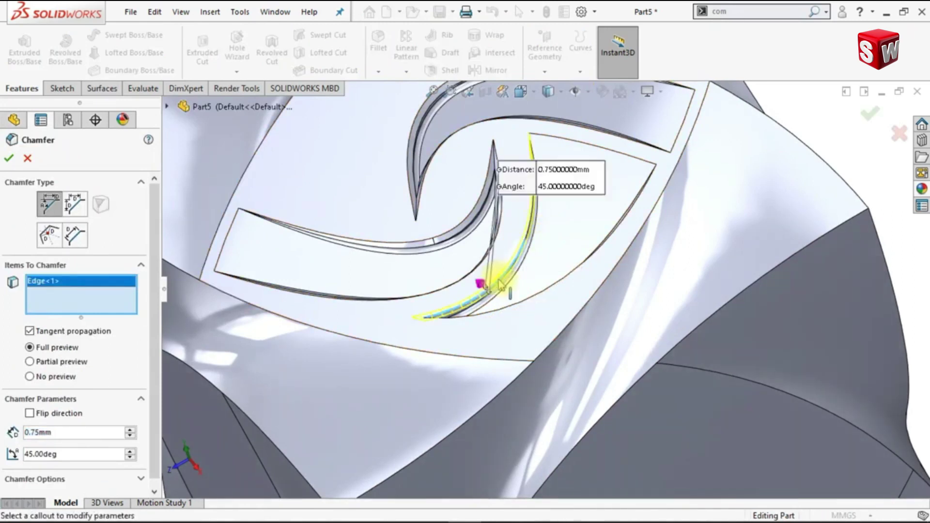
left_click(516, 305)
left_click(9, 160)
key("ctrl+7")
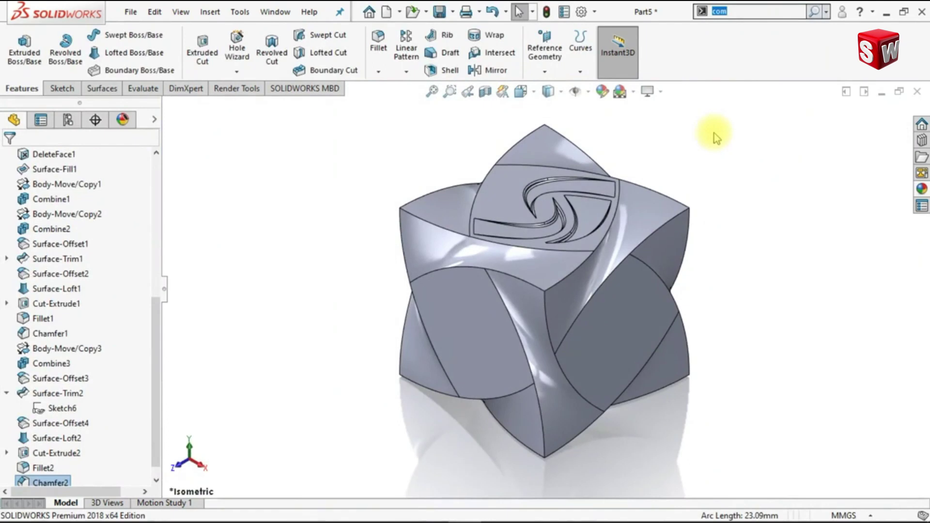
Create one copy of the cube body rotated 180 degrees about the Y direction, using the origin as rotation centre
key("Return")
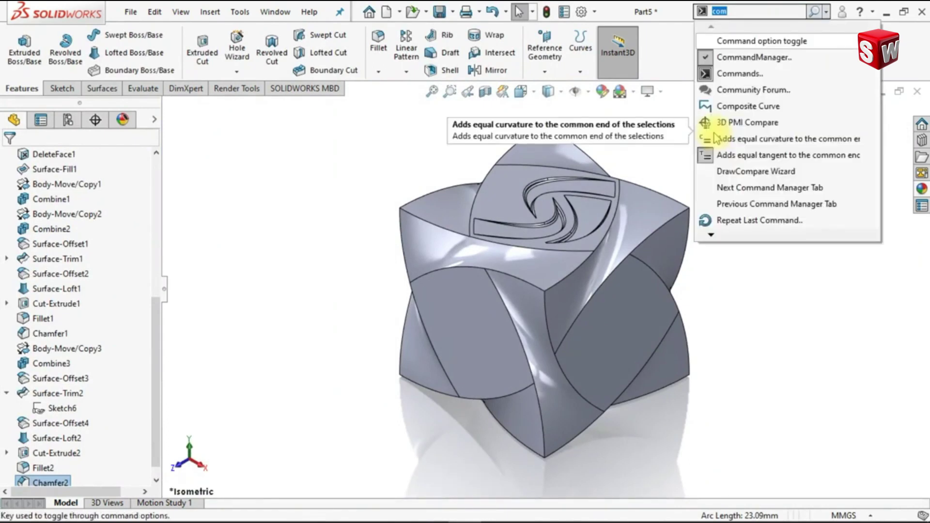
type("move")
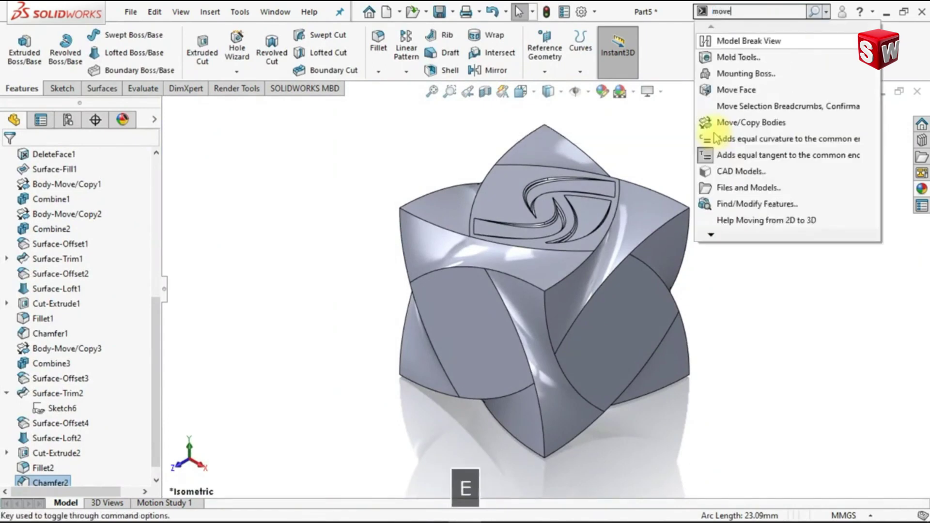
left_click(766, 30)
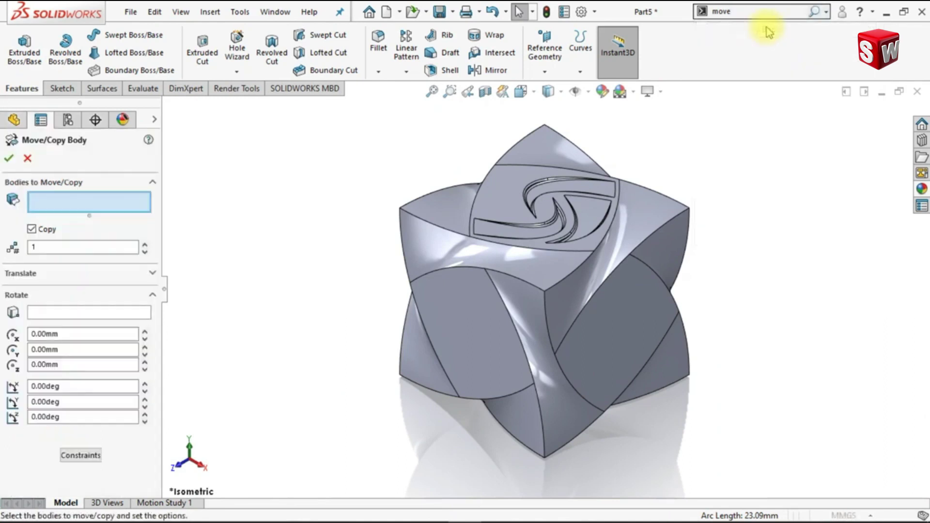
left_click(645, 221)
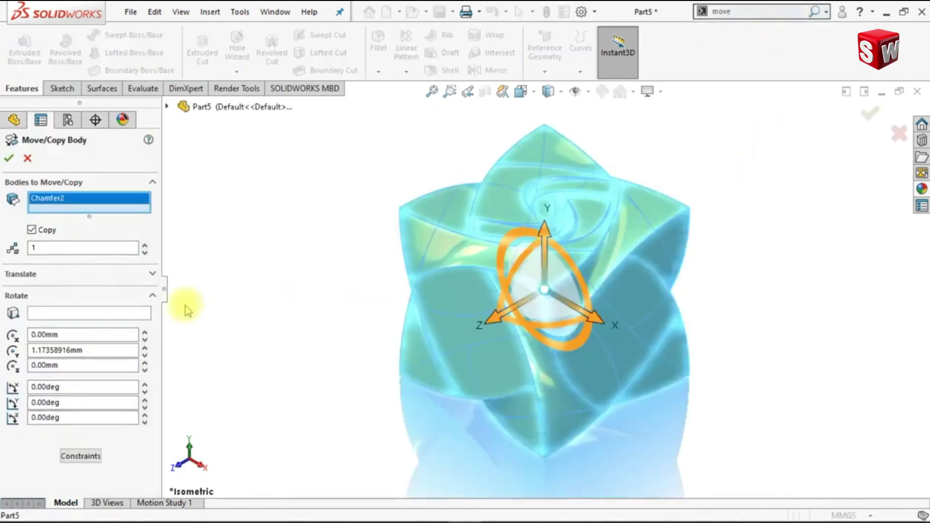
left_click(107, 314)
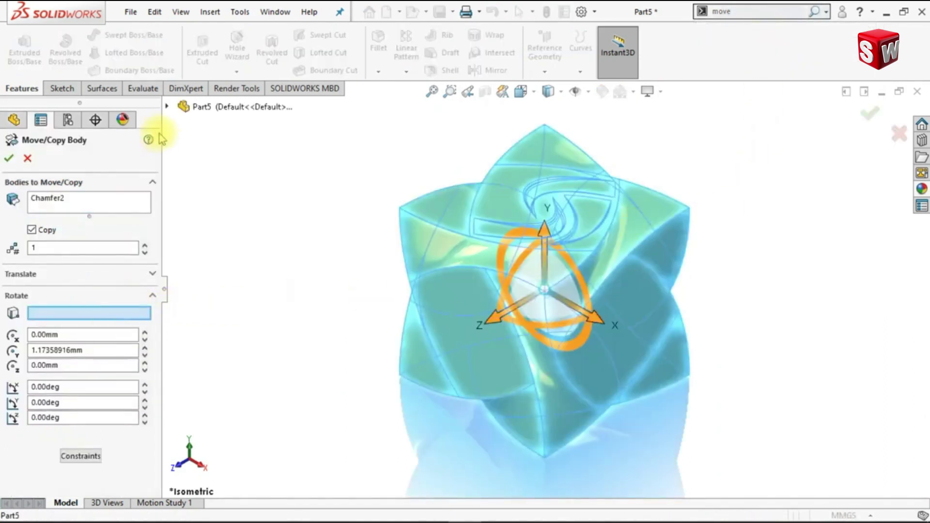
left_click(168, 108)
left_click(223, 257)
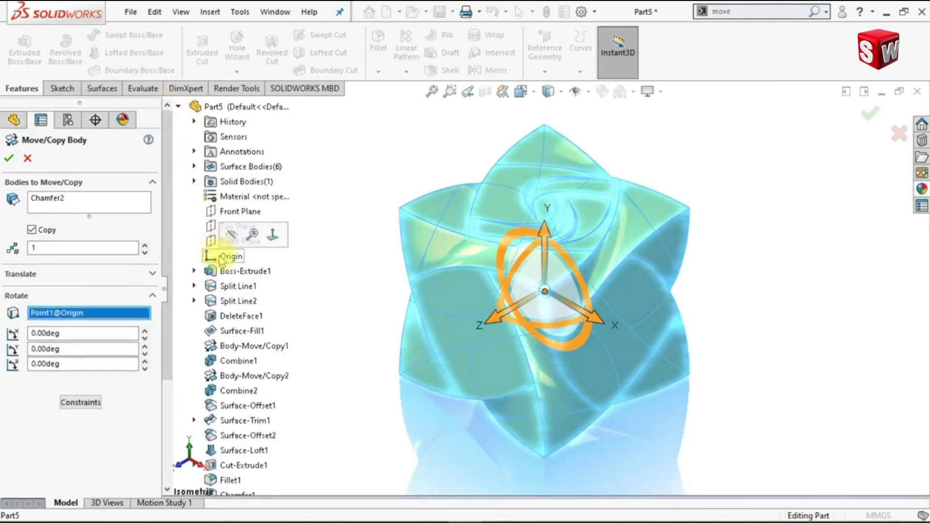
left_click(93, 346)
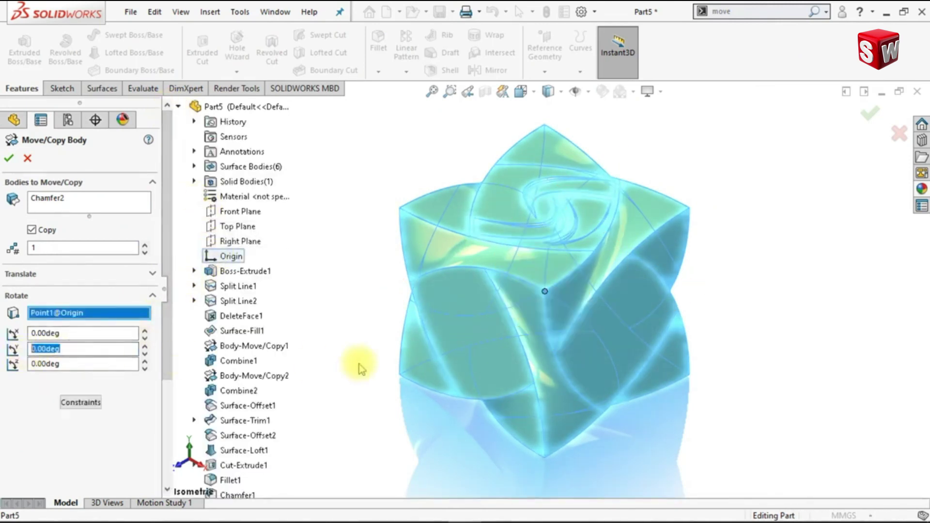
type("180")
key("Return")
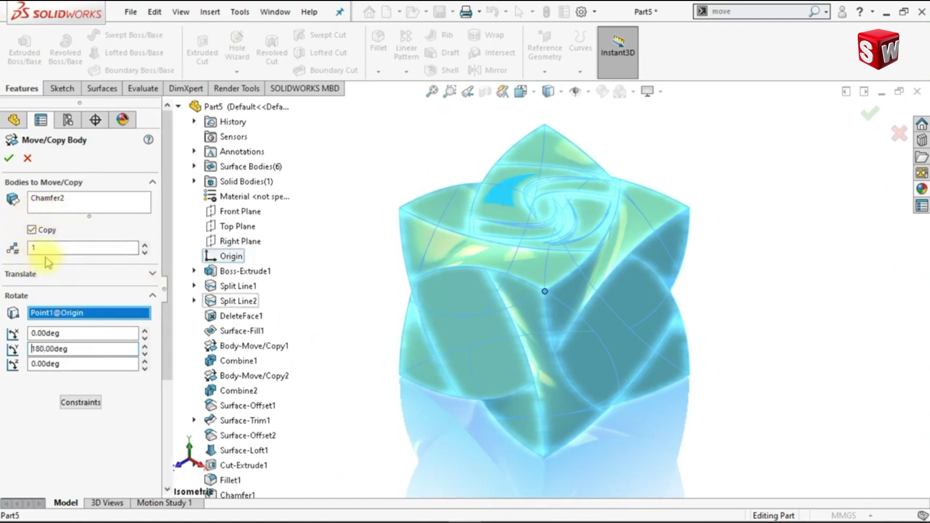
left_click(11, 159)
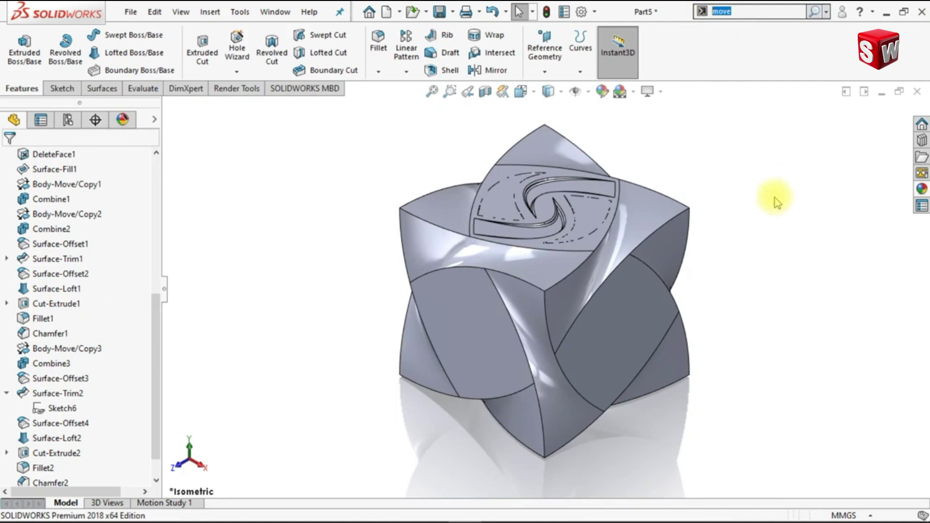
Combine the cube body and its rotated copy with the Common operation
type("om")
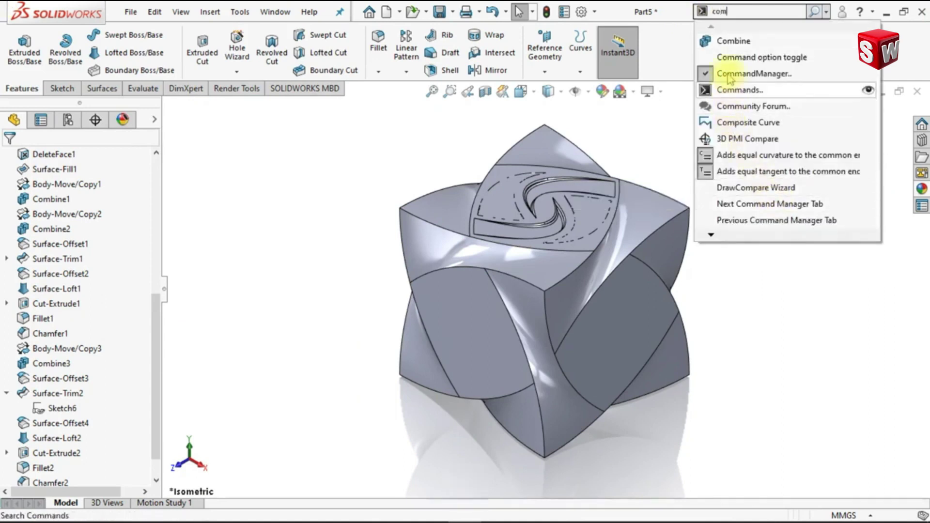
left_click(729, 43)
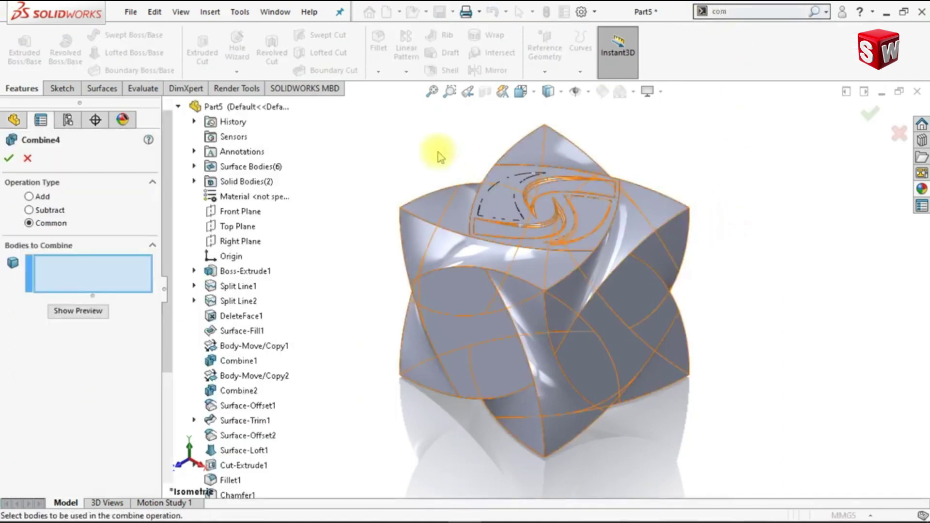
left_click_drag(361, 102, 712, 467)
left_click(537, 392)
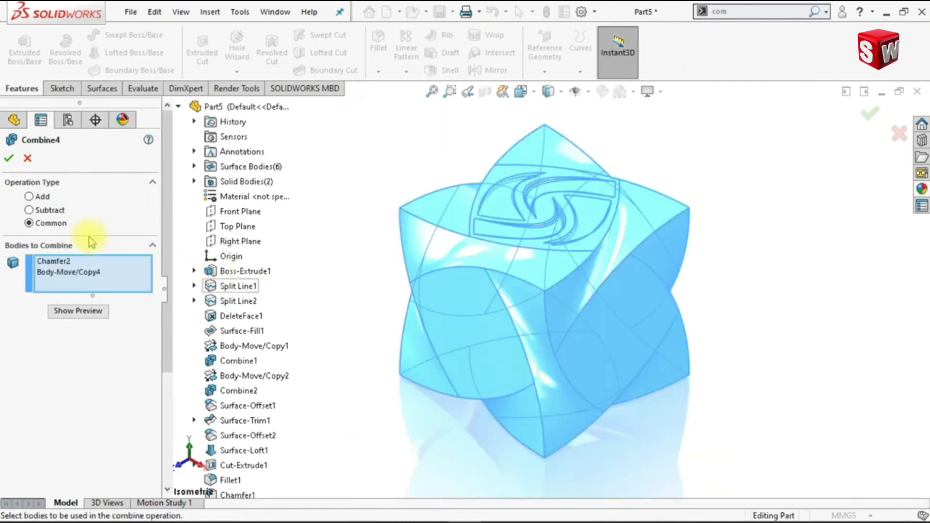
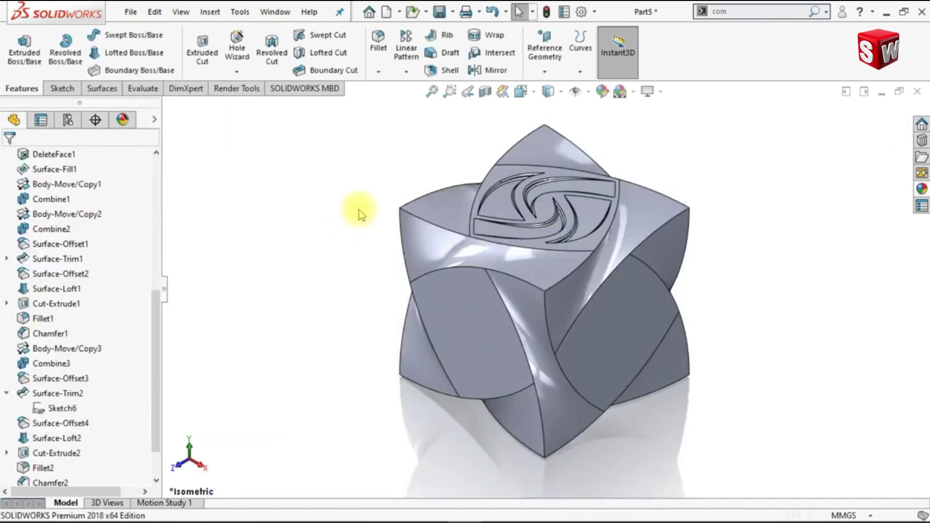
Create a reference axis through two diagonally opposite corner vertices of the cube with the Two Points/Vertices option
left_click(544, 71)
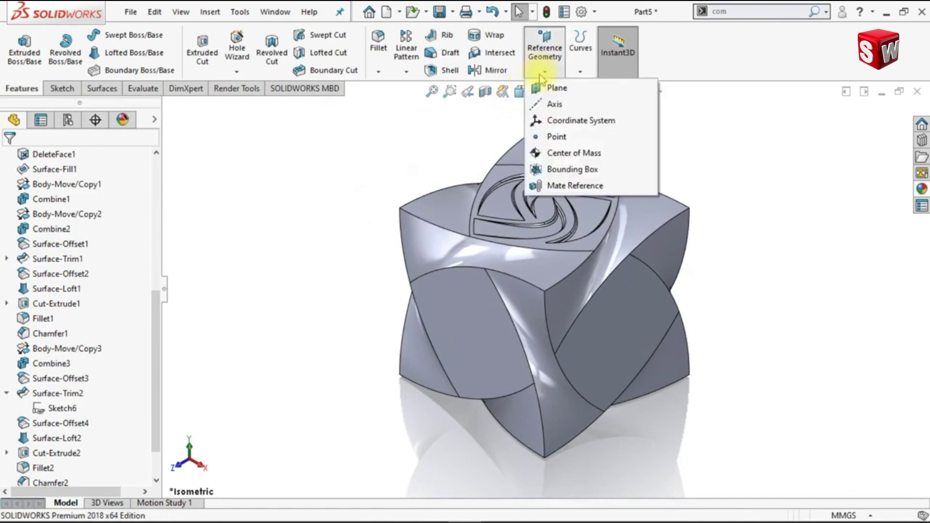
left_click(551, 102)
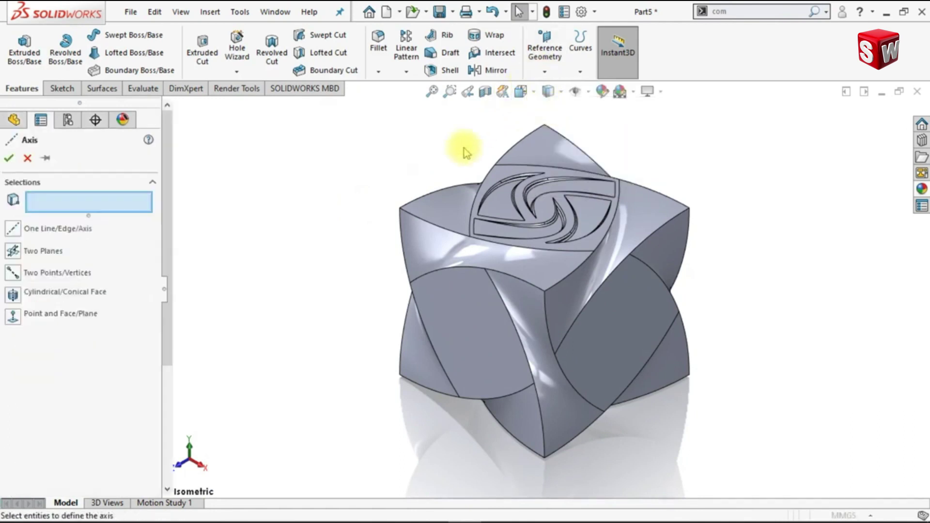
left_click(13, 274)
middle_click_drag(370, 364, 305, 317)
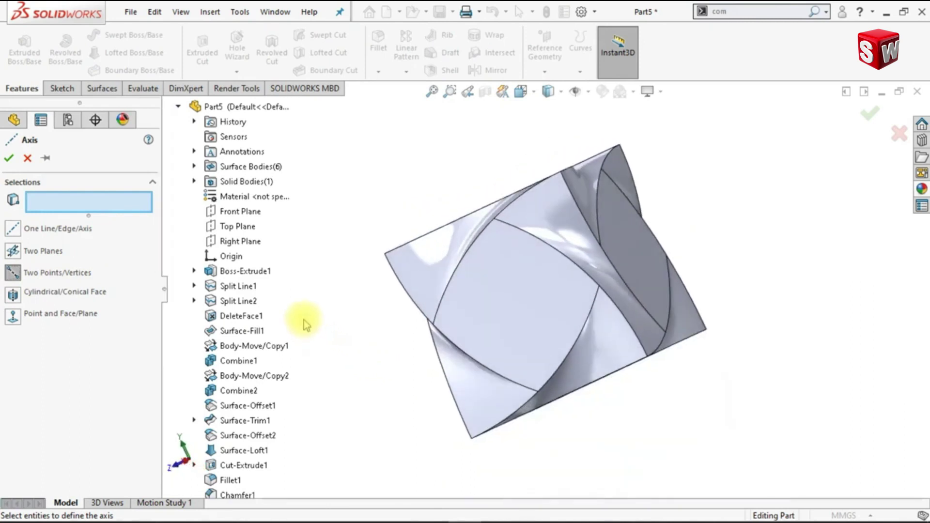
left_click(385, 255)
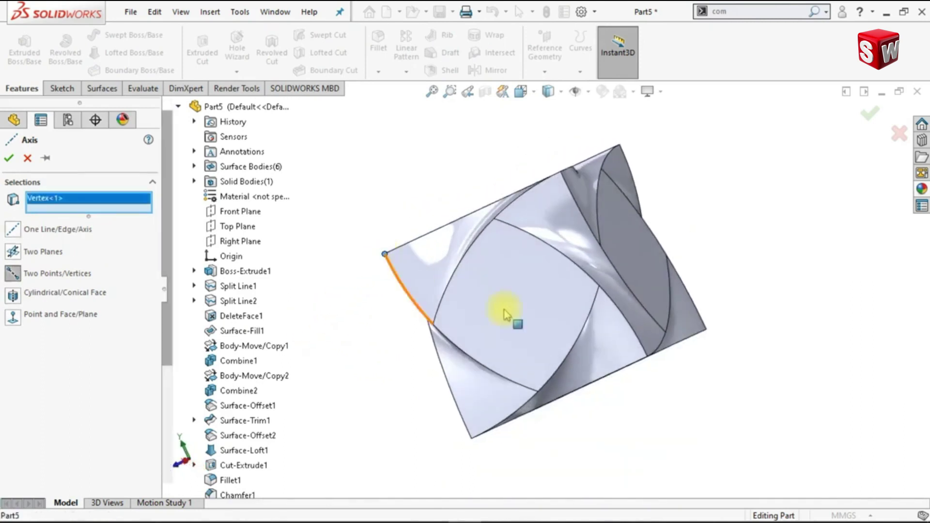
left_click(706, 329)
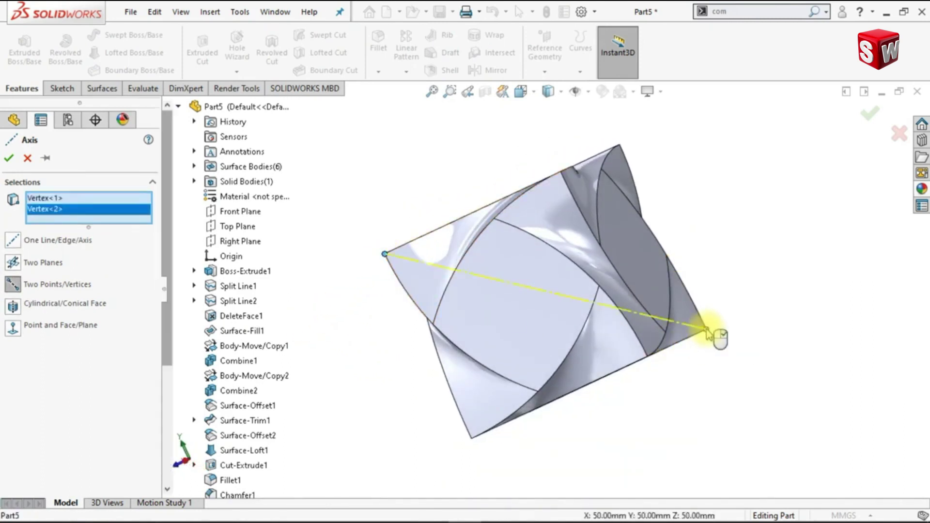
left_click(10, 158)
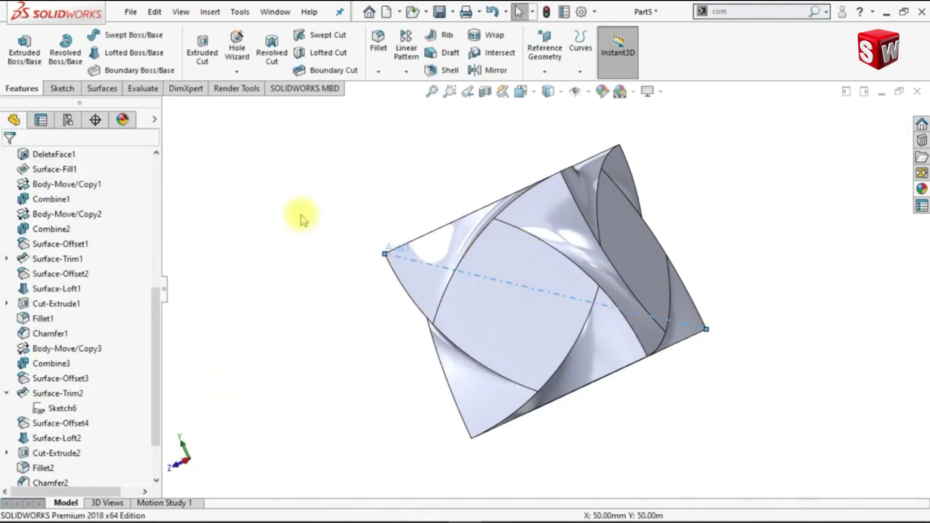
key("ctrl+7")
Create two copies of the cube body, rotated in 120-degree increments about the diagonal reference axis
left_click(736, 11)
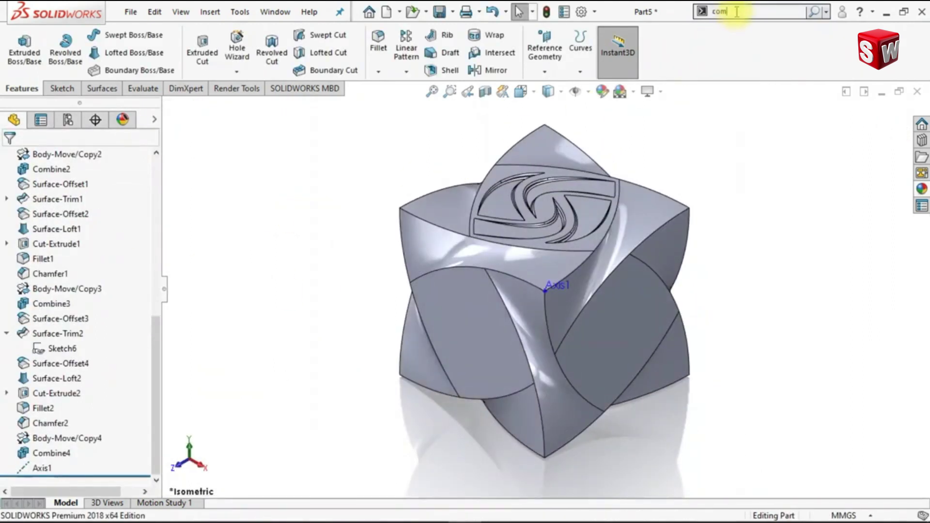
type("mo")
type("ve")
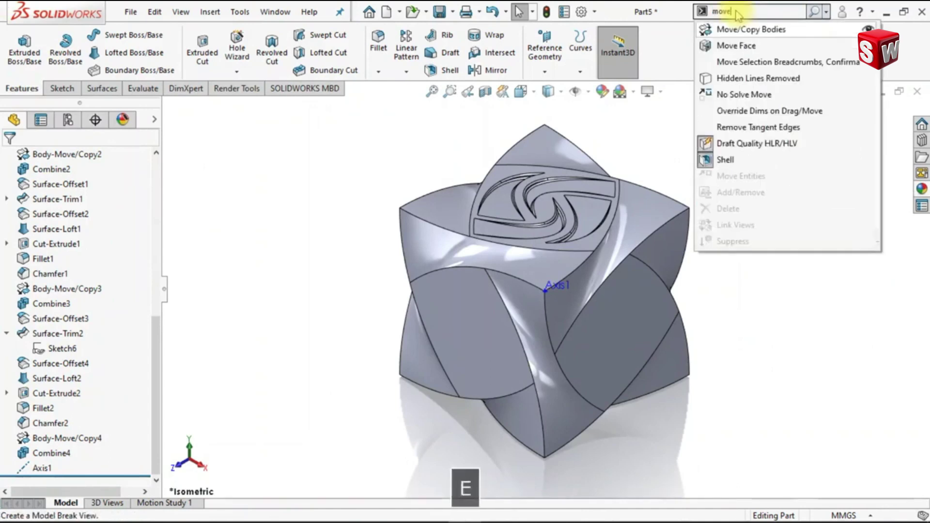
left_click(778, 26)
middle_click_drag(792, 266, 764, 272)
left_click(664, 242)
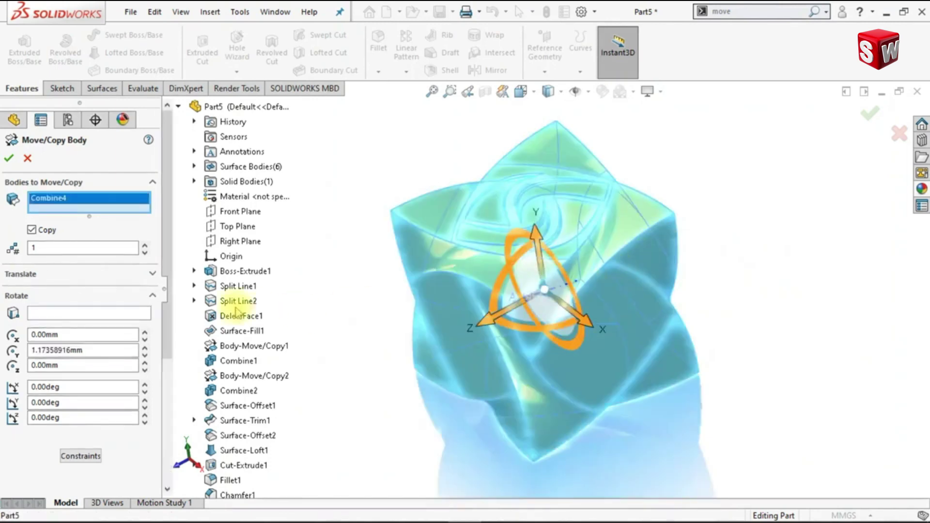
left_click(179, 107)
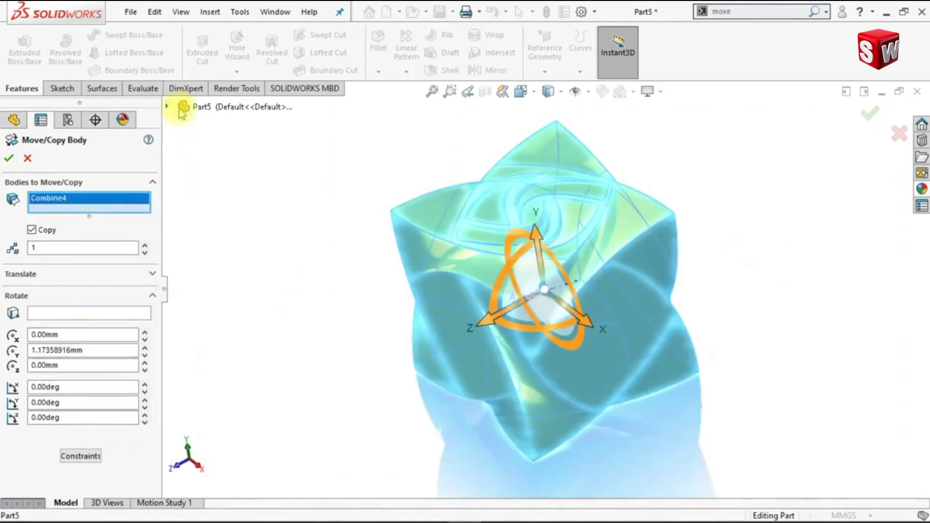
left_click(96, 314)
middle_click_drag(312, 349, 276, 332)
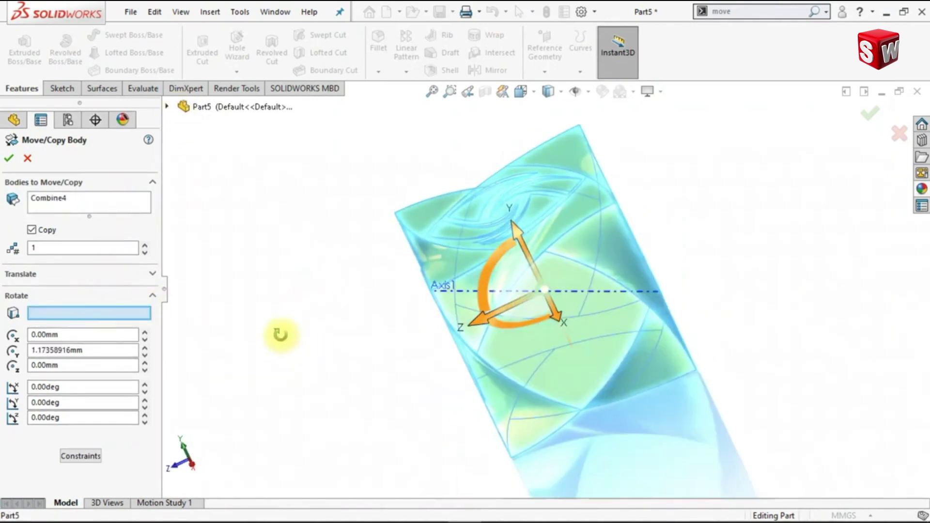
left_click(588, 291)
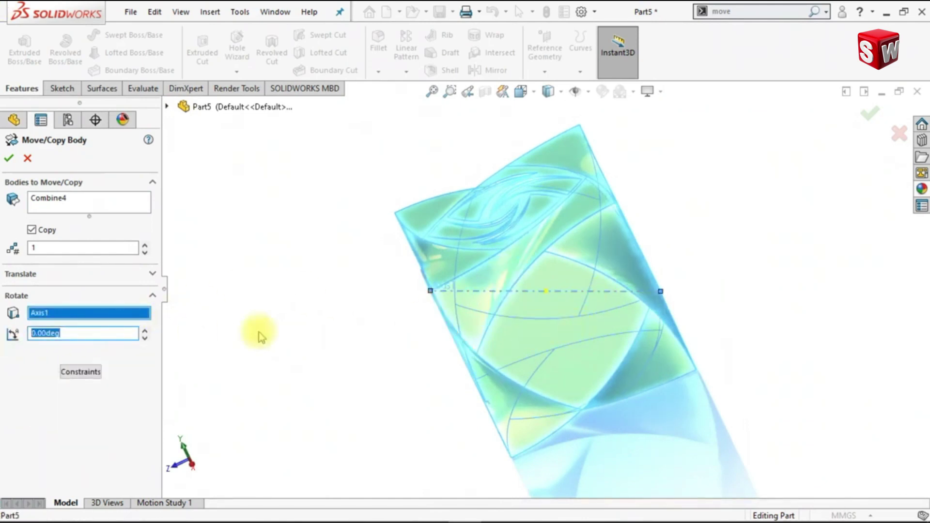
type("120")
key("Return")
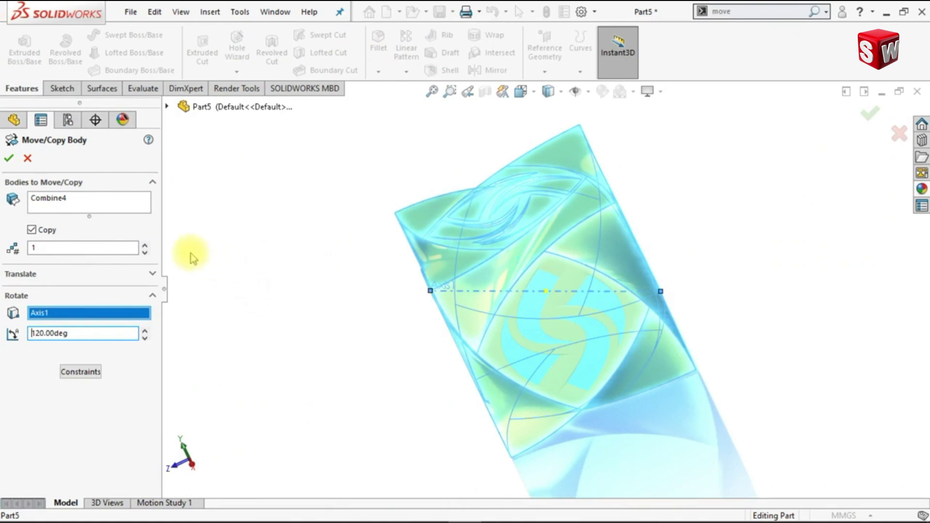
left_click(144, 245)
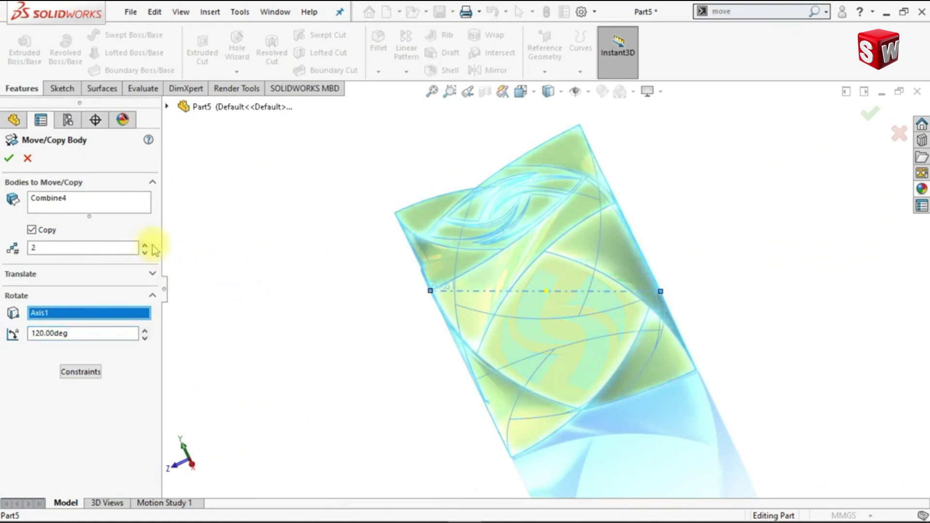
mouse_move(329, 347)
middle_mouse_down()
mouse_move(349, 322)
mouse_move(328, 332)
middle_mouse_up()
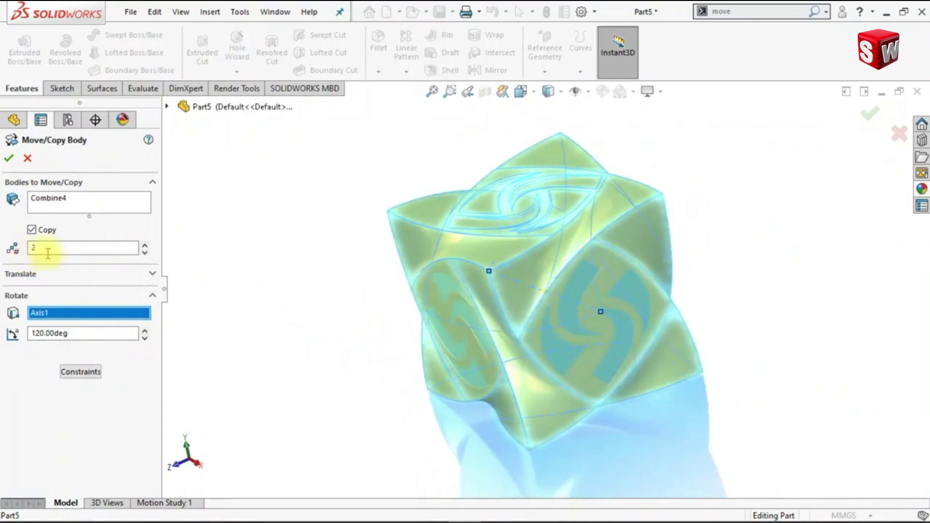
left_click(9, 160)
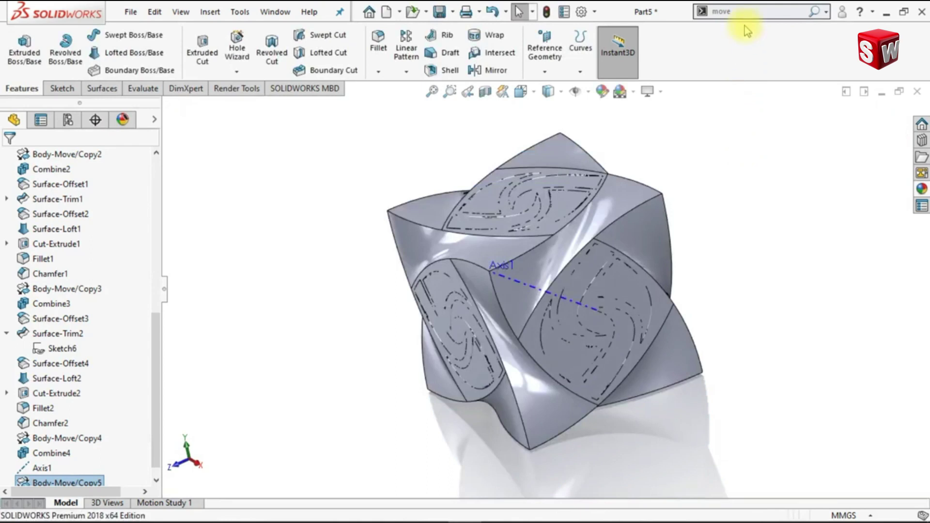
Combine the cube body and its two copies rotated about the diagonal axis with the Common operation
type("com")
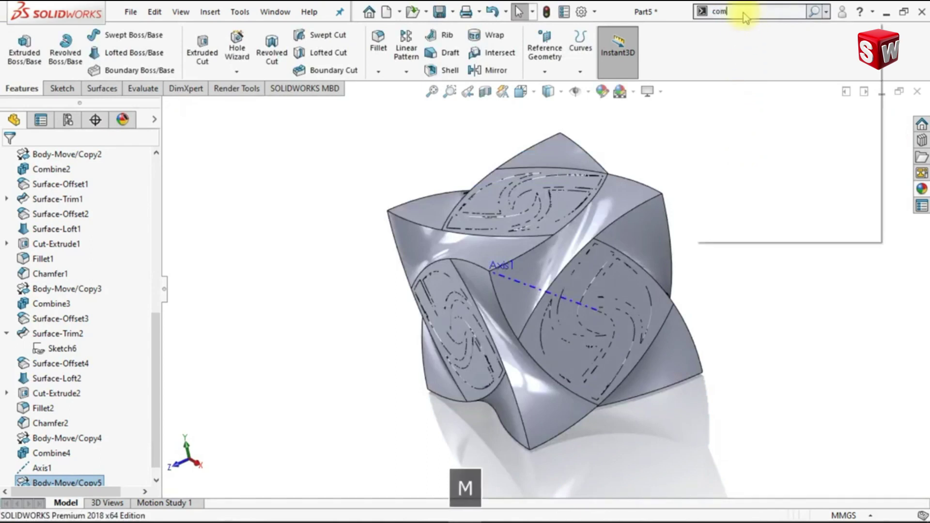
left_click(733, 42)
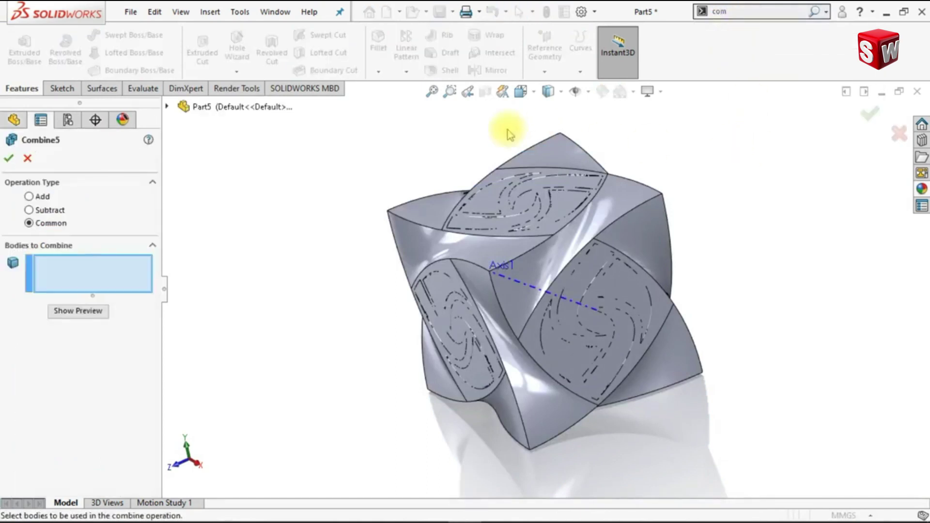
left_click_drag(334, 115, 769, 468)
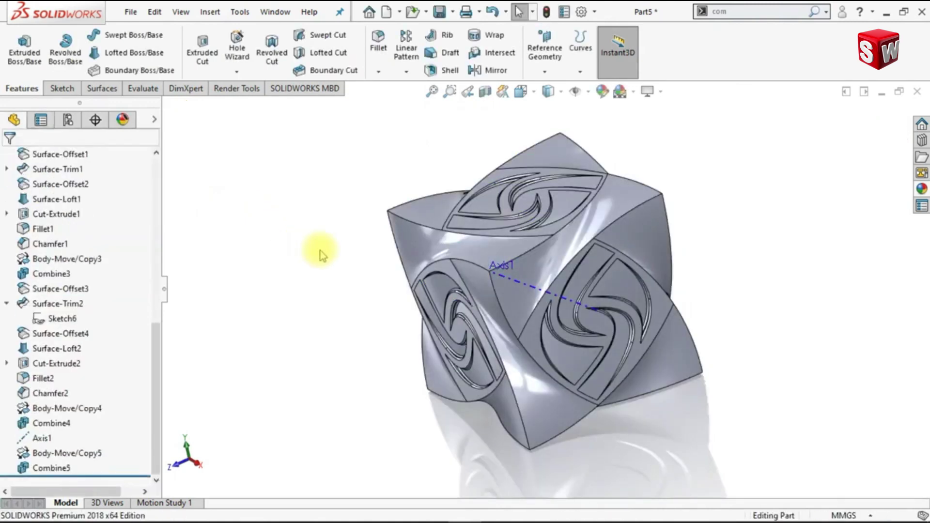
Hide the diagonal reference axis and return to the isometric view
left_click(520, 284)
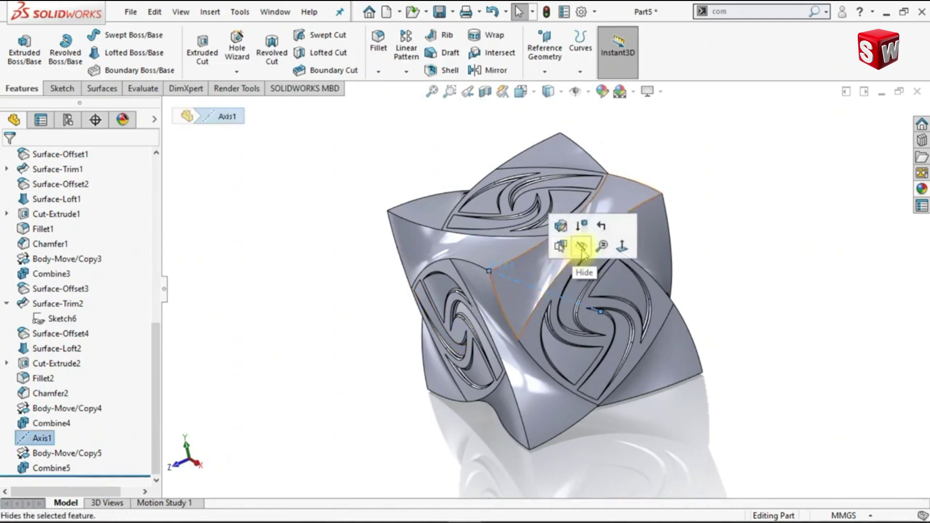
left_click(580, 246)
key("ctrl+7")
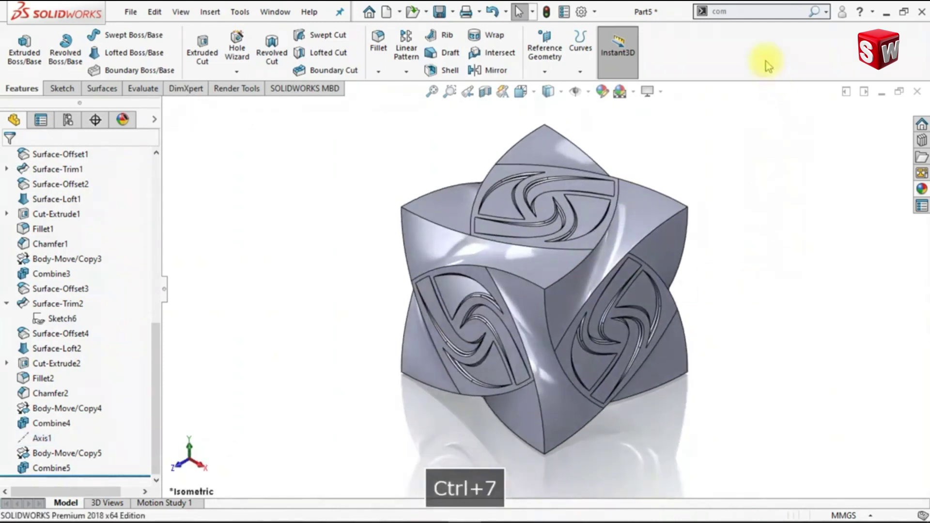
Set up a Move/Copy Body operation making one copy of the cube body, with the origin as rotation centre
type("mo")
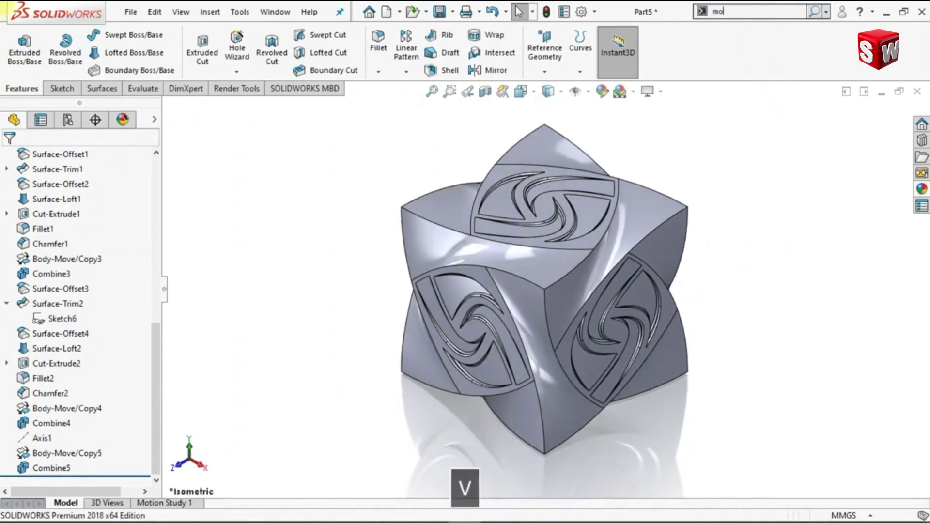
type("ve")
left_click(748, 29)
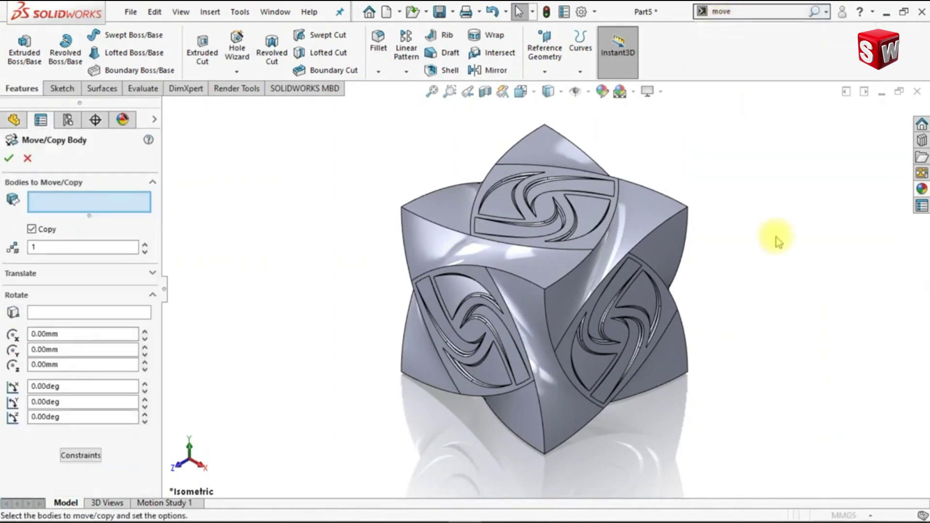
left_click(605, 264)
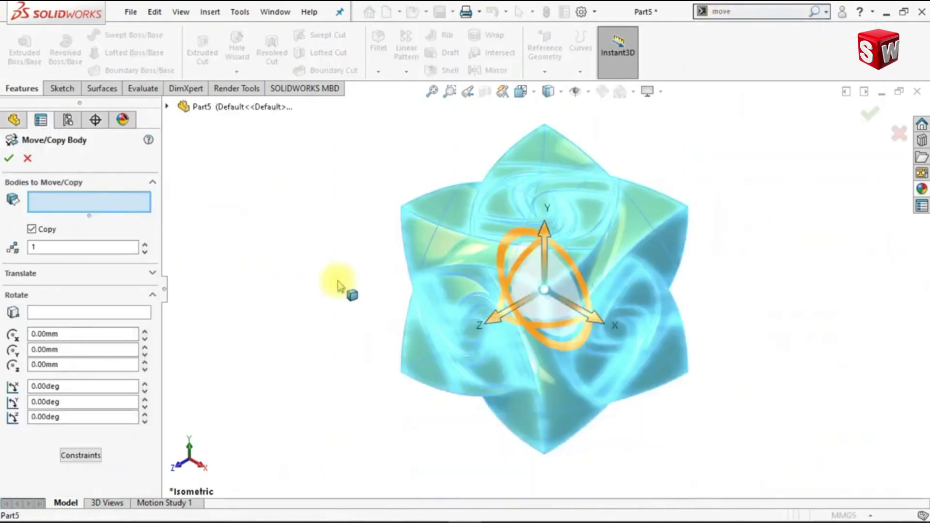
left_click(114, 312)
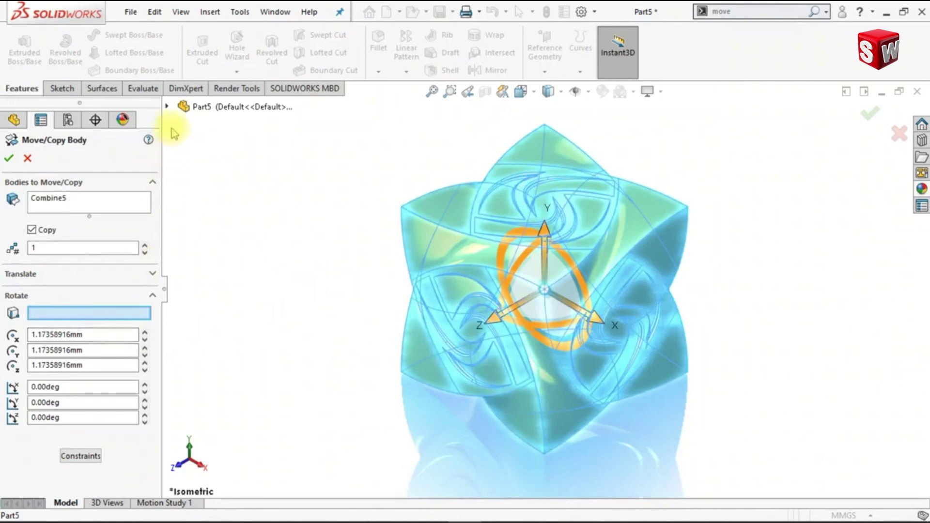
left_click(167, 108)
left_click(231, 256)
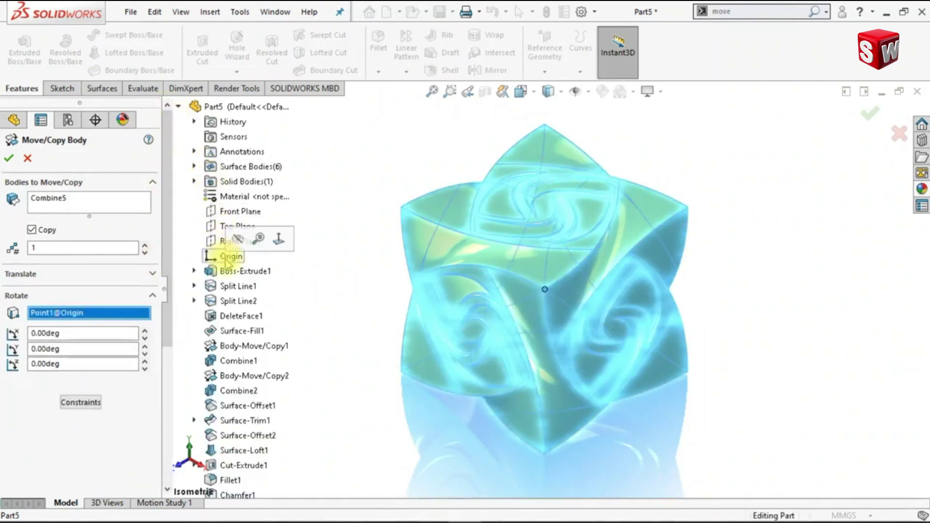
left_click(178, 108)
Rotate the body copy 90 degrees about X, -90 degrees about Y and -90 degrees about Z, and create it
left_click(96, 333)
type("9")
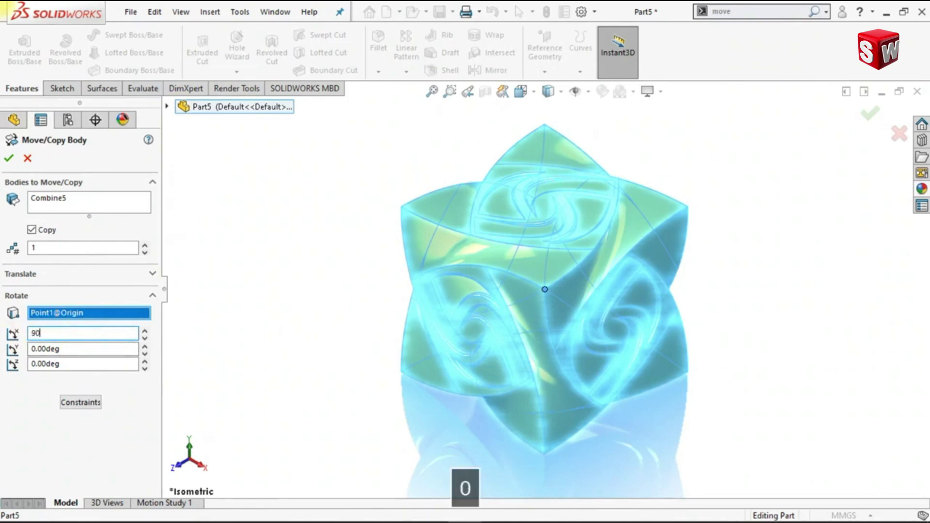
key("Tab")
type("-")
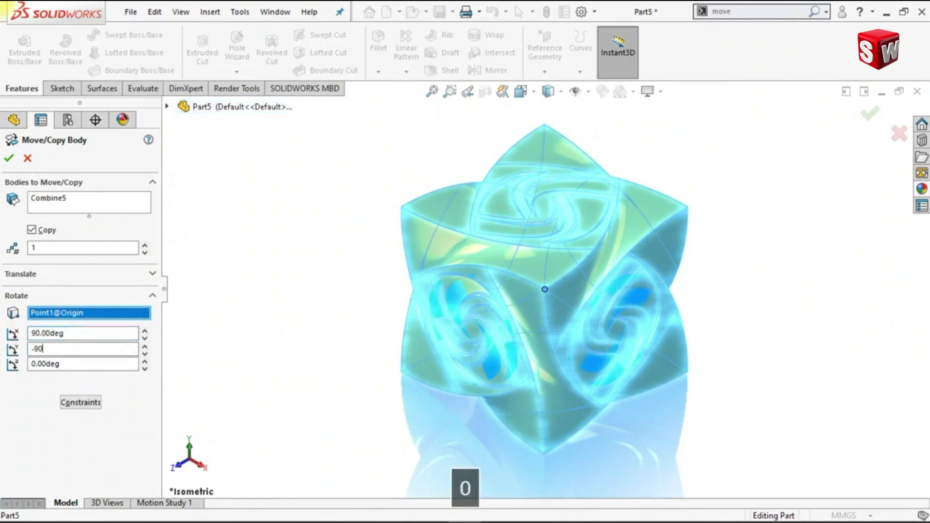
type("90")
key("Tab")
type("-9")
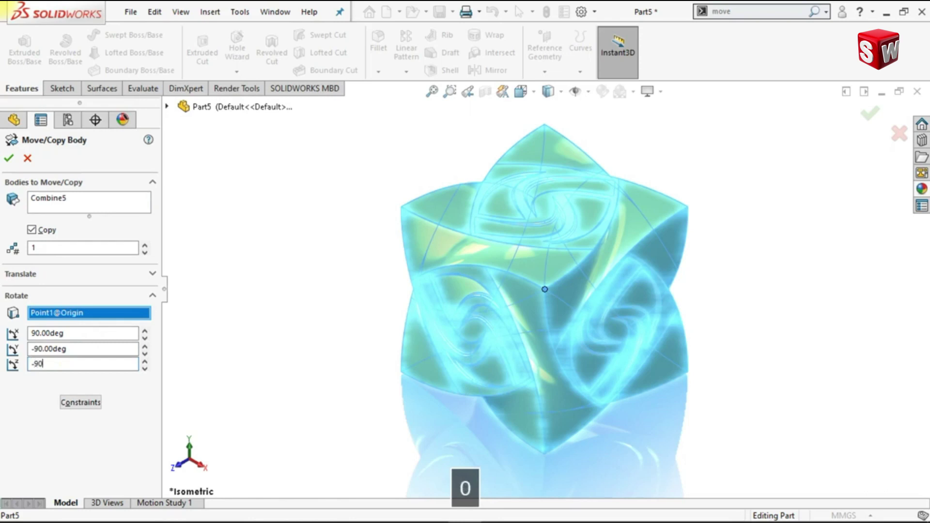
type("0")
key("Return")
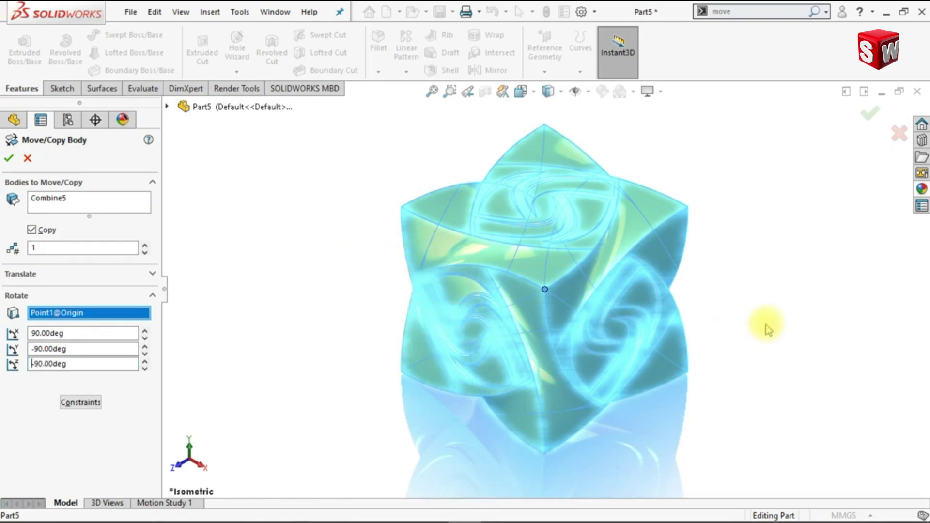
middle_click_drag(768, 323, 529, 224)
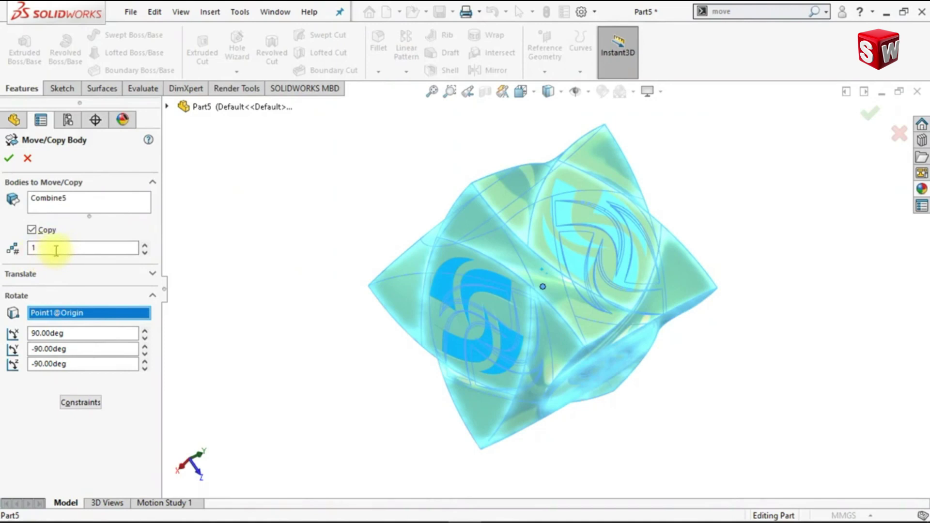
left_click(10, 159)
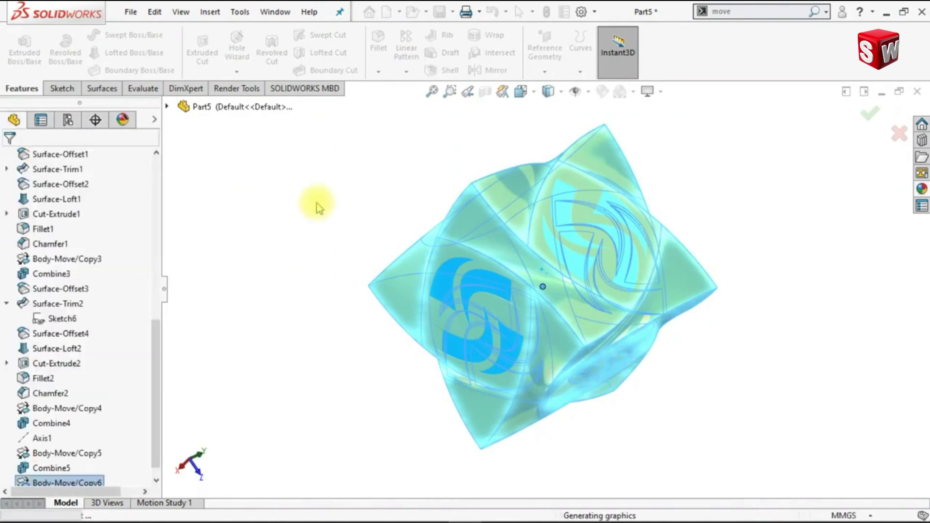
Combine the cube body and its newly rotated copy with the Common operation
key("ctrl+7")
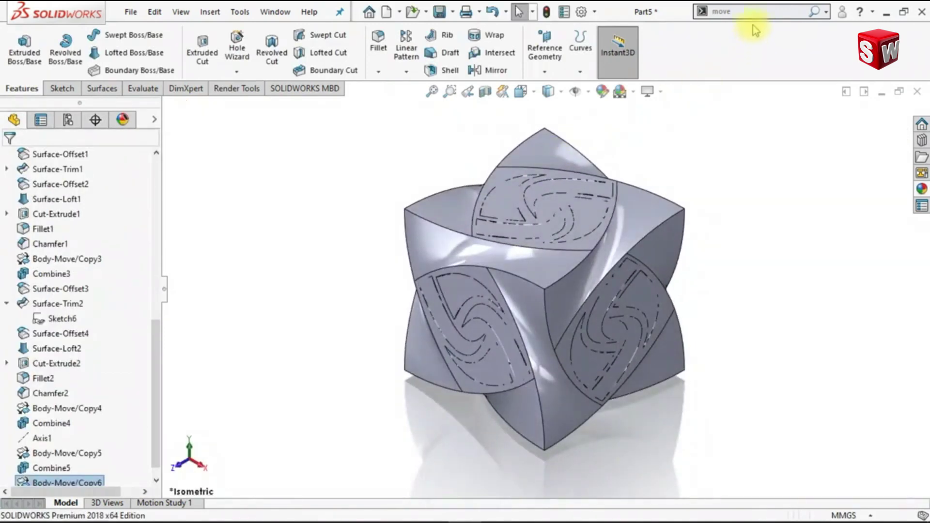
type("m")
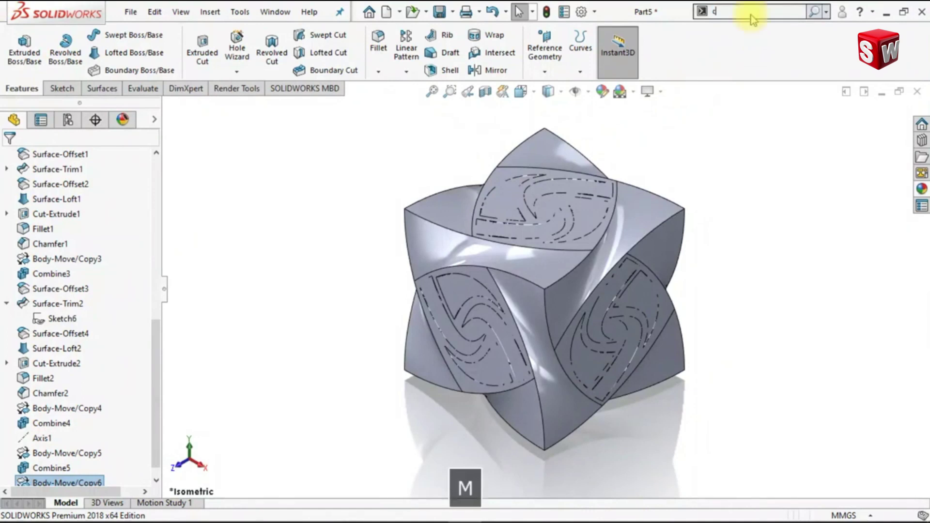
type("om")
left_click(727, 38)
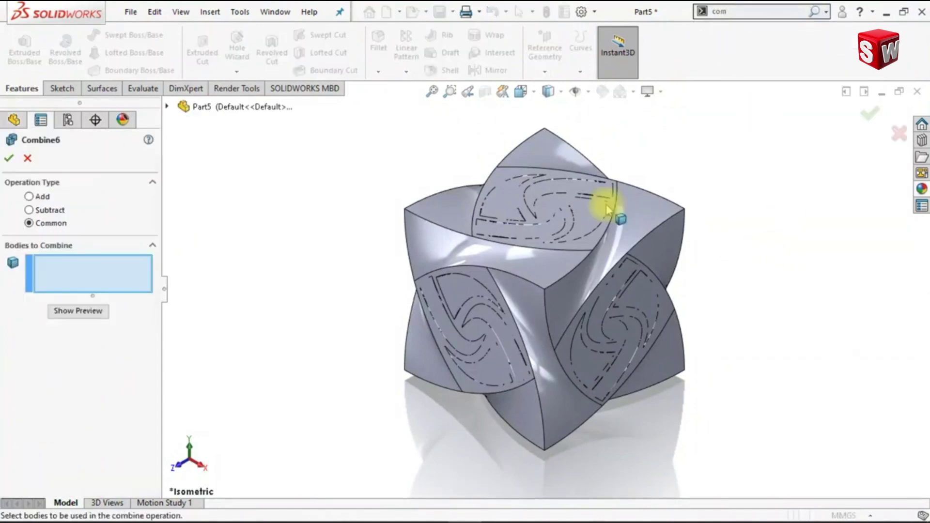
left_click_drag(357, 118, 752, 462)
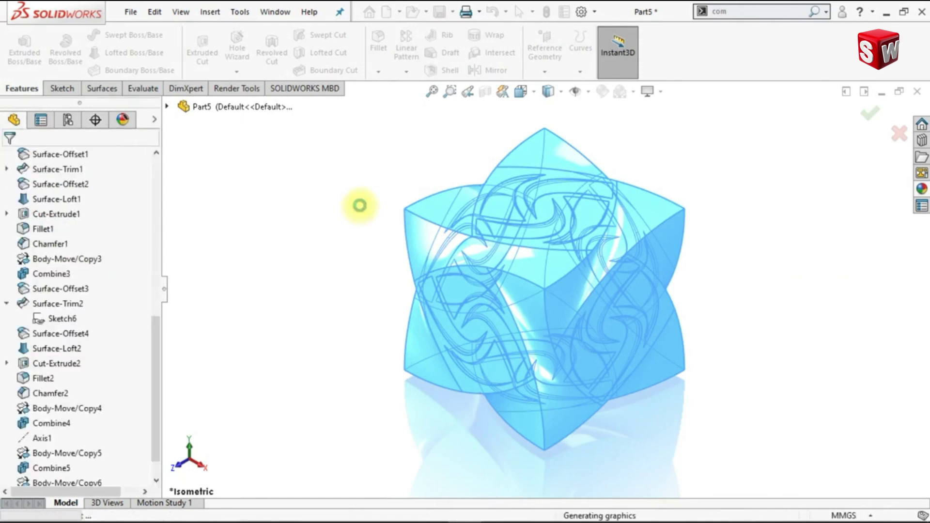
mouse_move(789, 316)
middle_mouse_down()
mouse_move(753, 335)
mouse_move(652, 349)
mouse_move(472, 322)
mouse_move(644, 328)
middle_mouse_up()
key("ctrl+7")
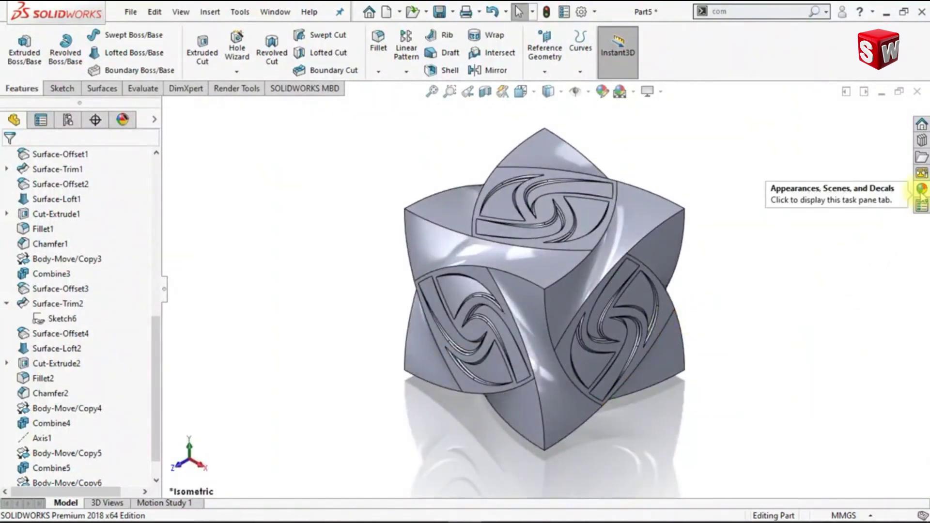
left_click(921, 189)
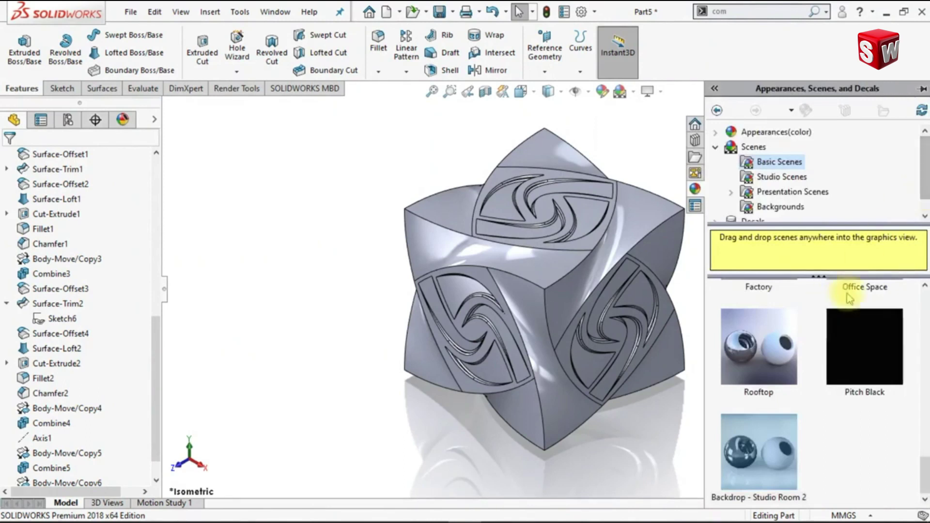
left_click(715, 146)
left_click(715, 132)
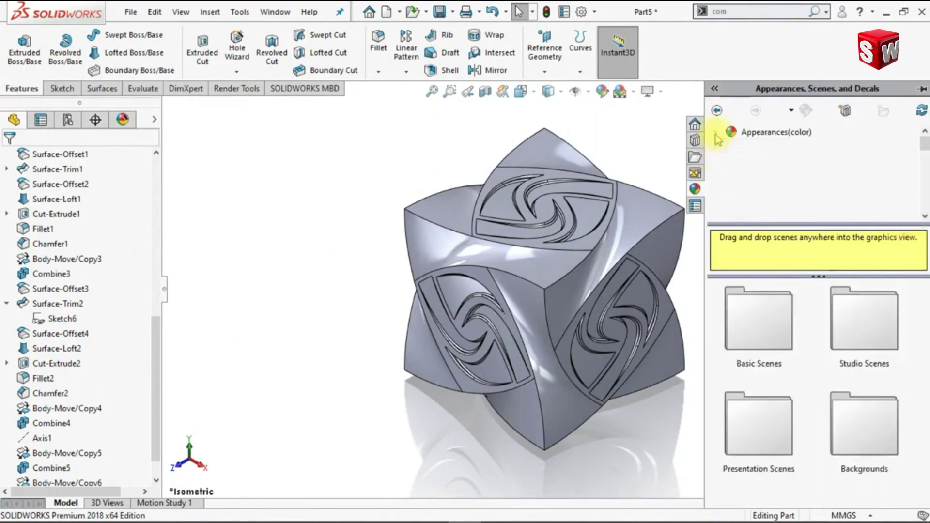
left_click(634, 140)
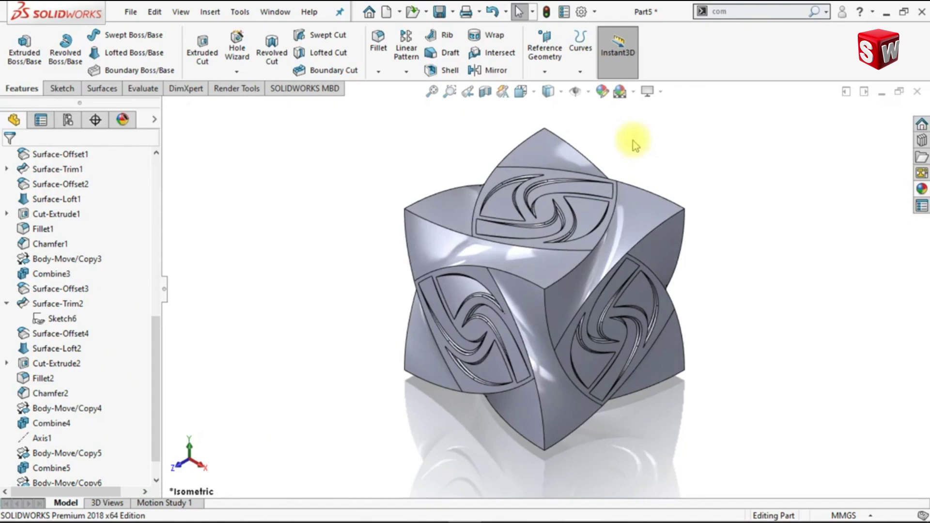
Fillet the outer edges of the cube, outside the swirl pockets, with a symmetric 1 mm radius
left_click(379, 61)
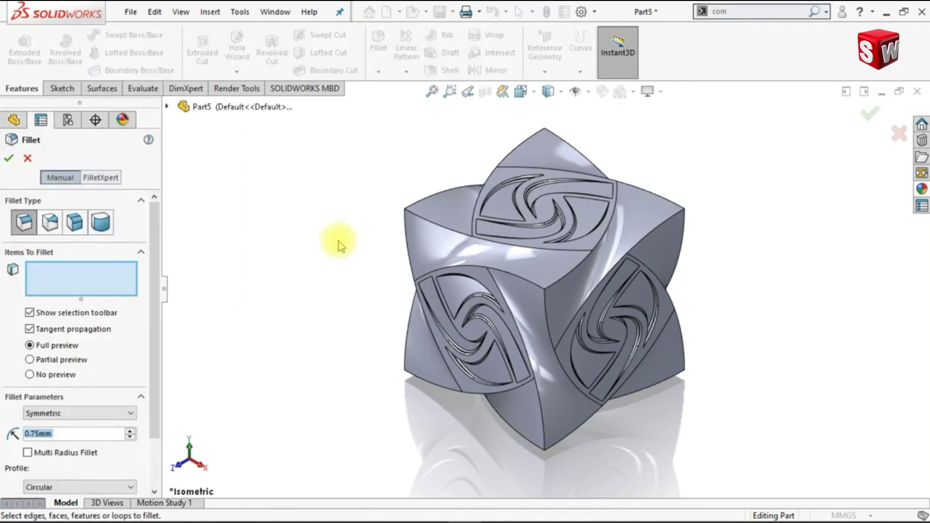
type("1")
key("Return")
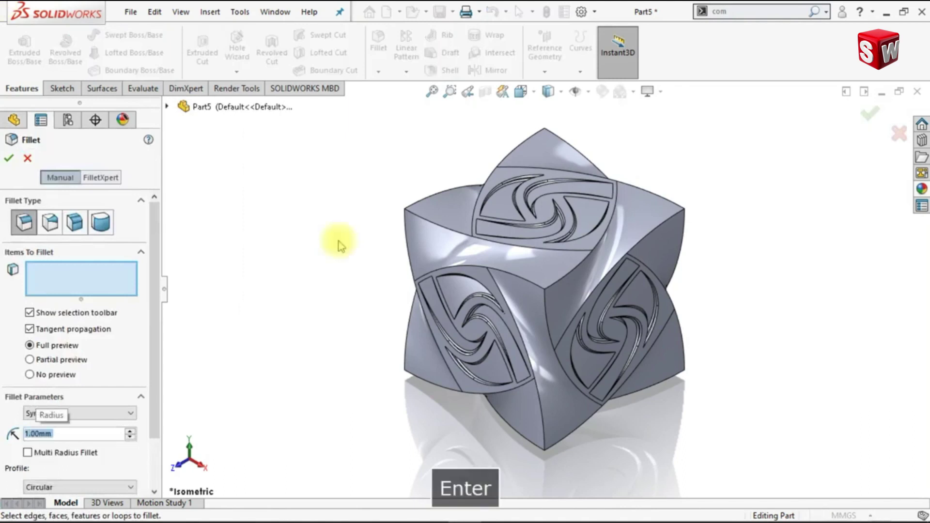
left_click(567, 278)
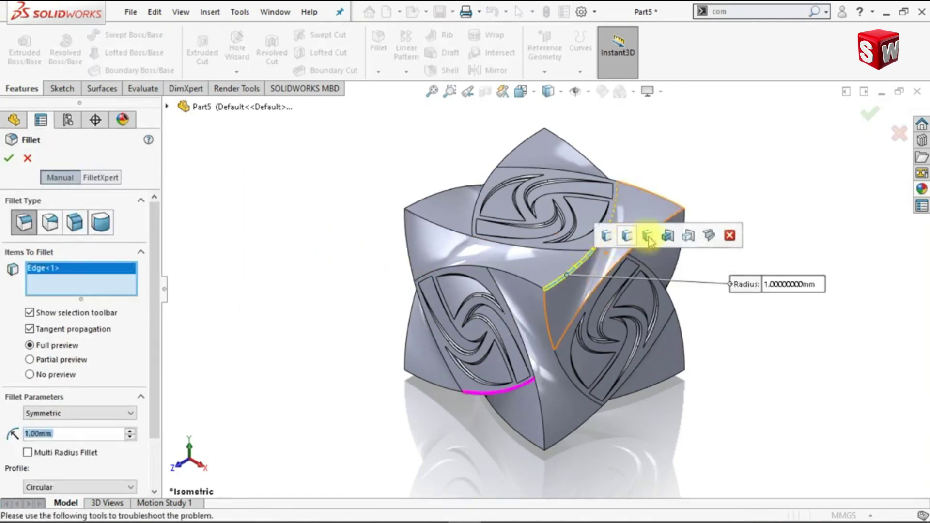
left_click(689, 237)
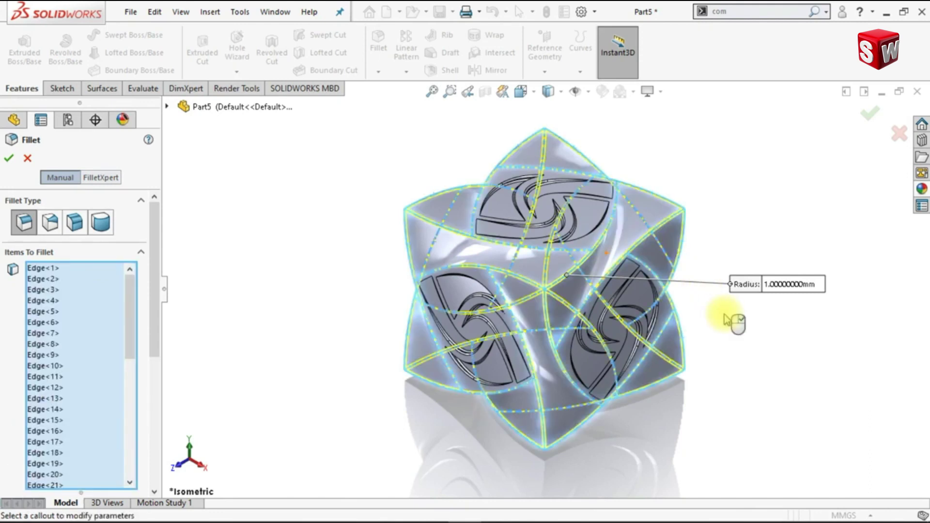
mouse_move(736, 347)
middle_mouse_down()
mouse_move(691, 353)
mouse_move(591, 342)
mouse_move(670, 356)
mouse_move(730, 332)
middle_mouse_up()
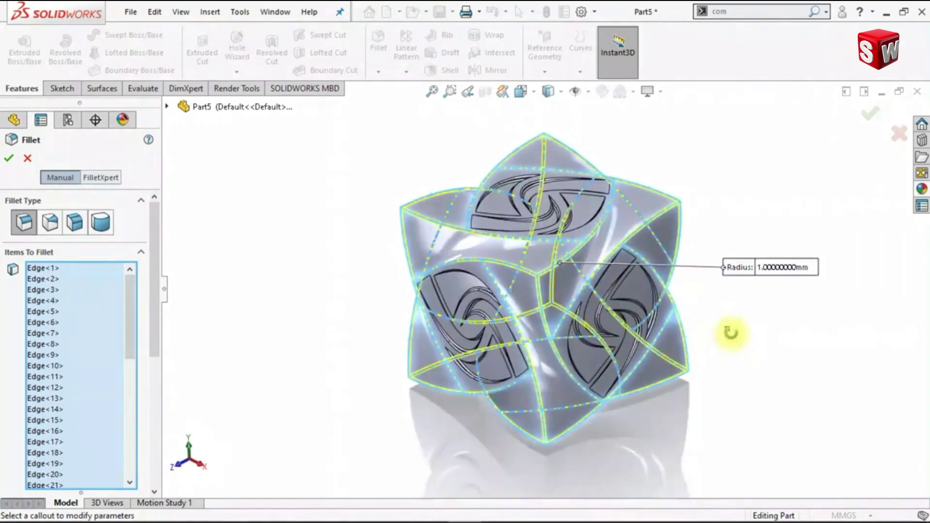
left_click(9, 159)
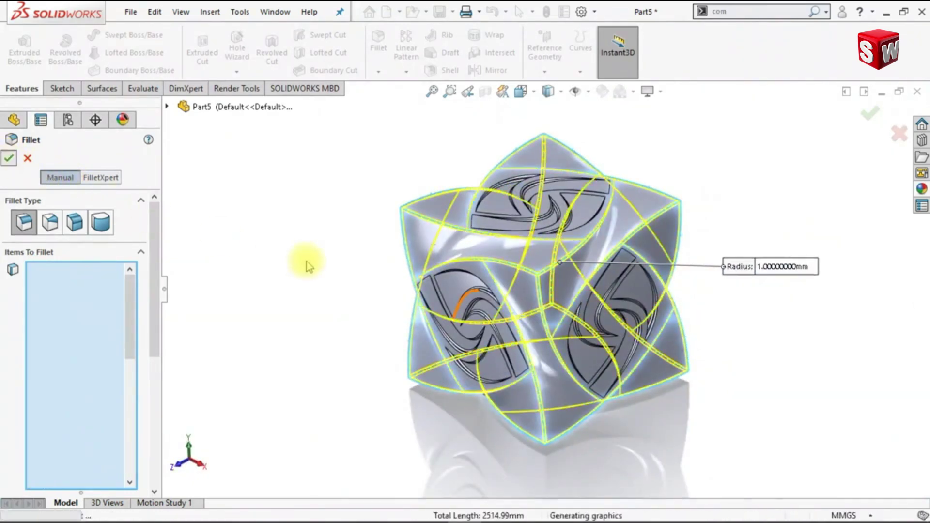
Show the cube in the isometric view, shaded without edge lines
key("ctrl+7")
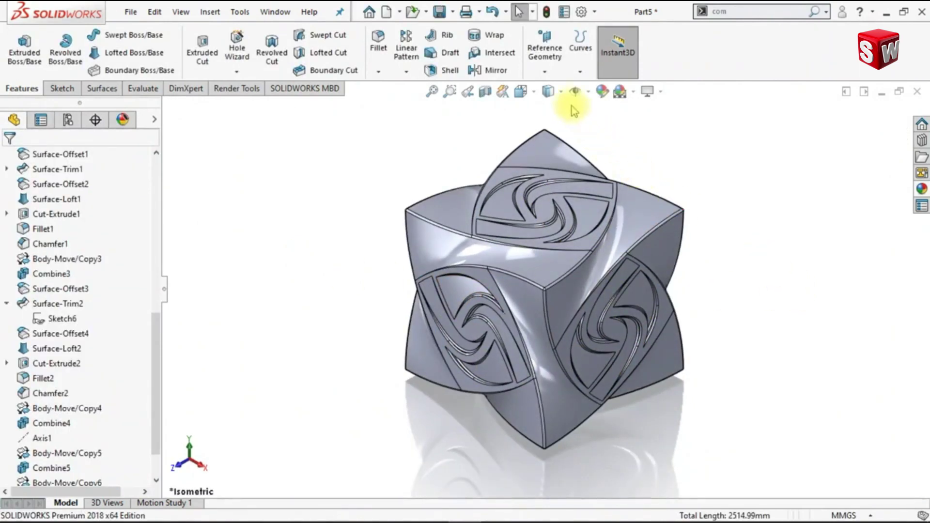
left_click(548, 92)
left_click(552, 127)
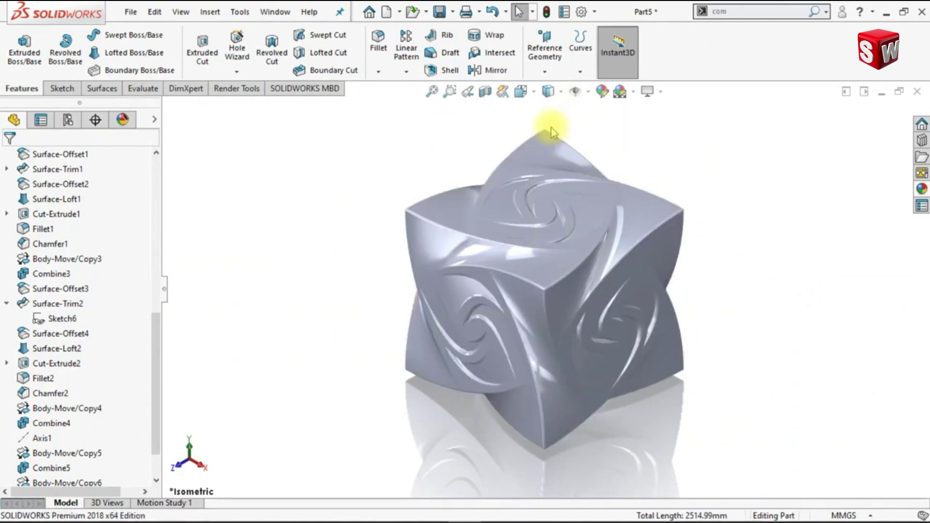
Apply the matte steel appearance from the Metal > Steel library to the whole part
left_click(921, 189)
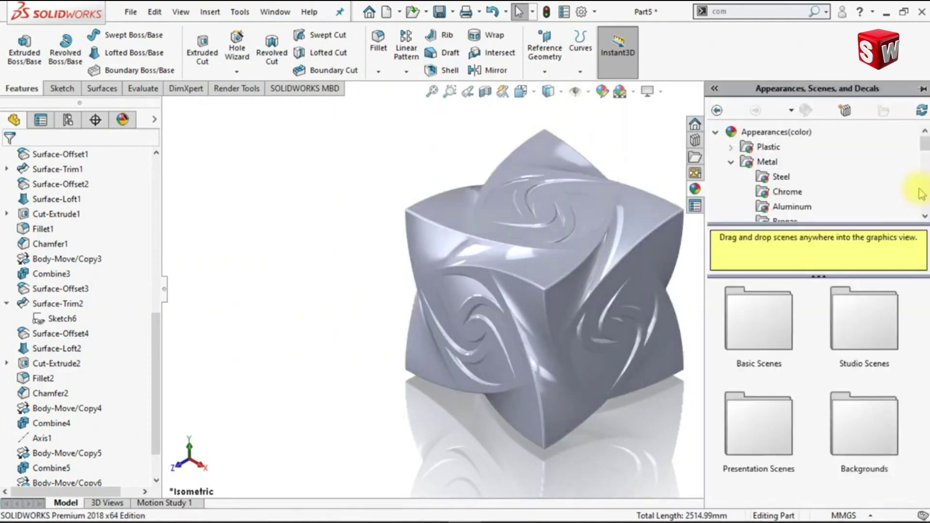
left_click(732, 163)
left_click(732, 163)
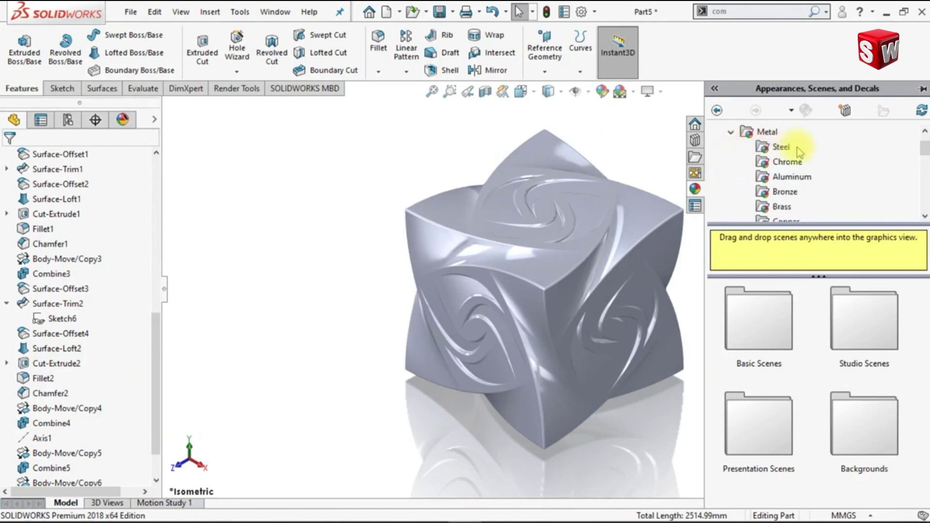
left_click(781, 147)
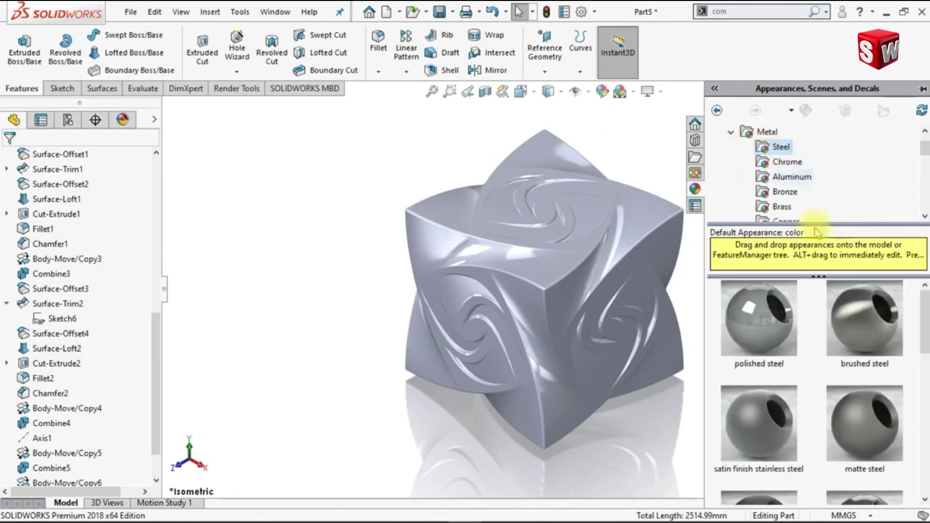
double_click(871, 435)
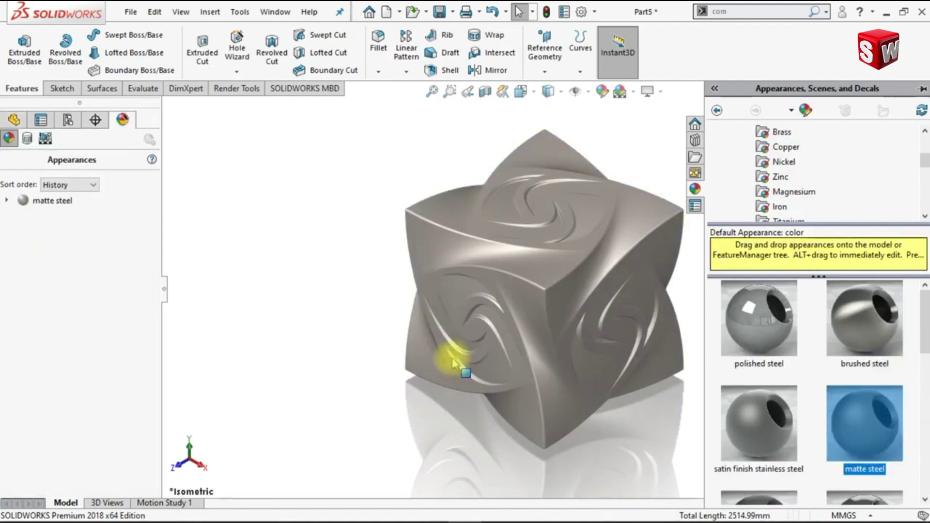
Edit the part's matte steel appearance and set its color to black from the greyscale palette
mouse_move(49, 204)
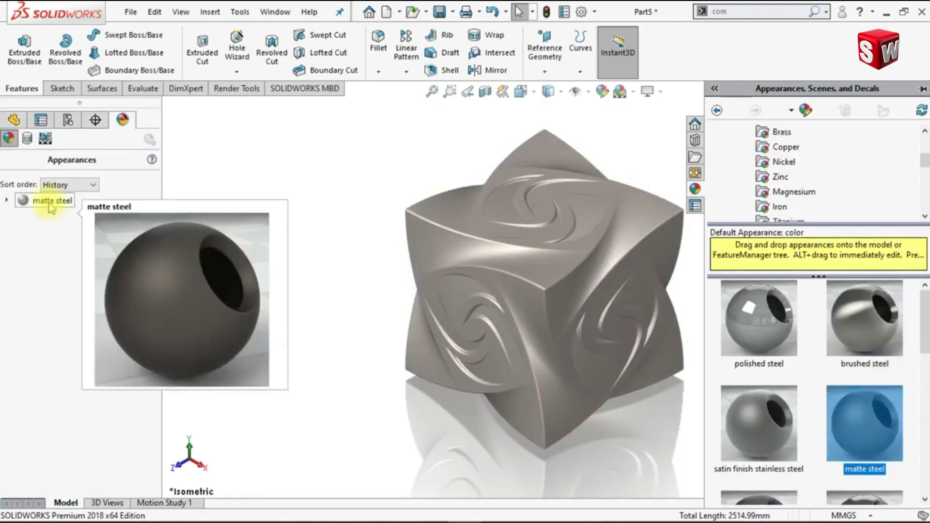
right_click(51, 203)
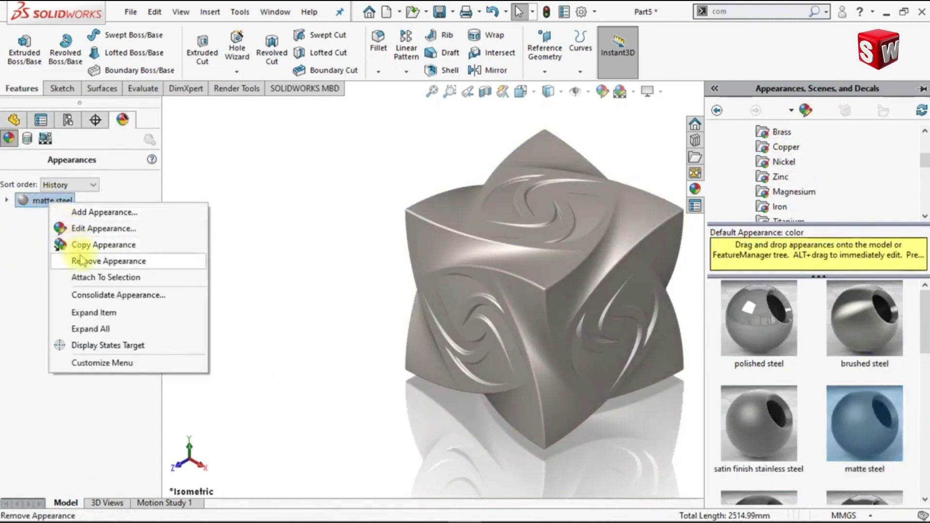
left_click(76, 228)
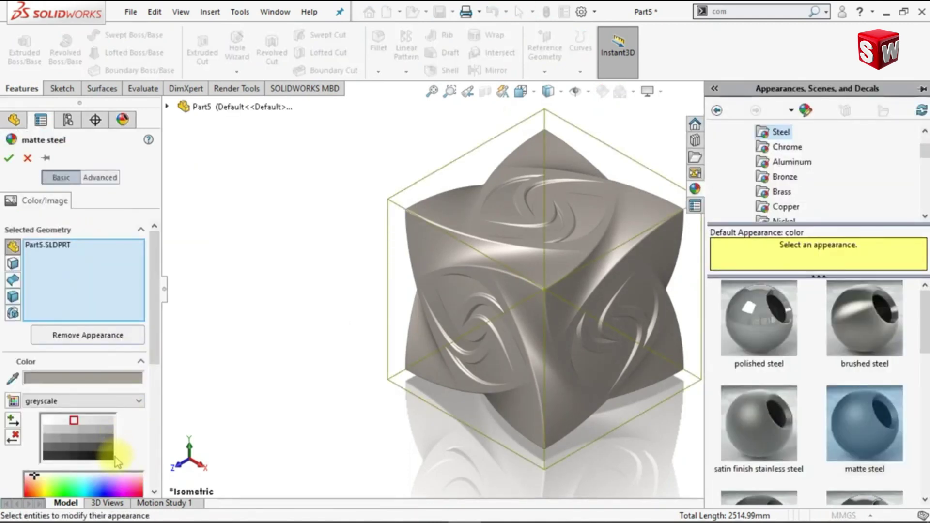
left_click(111, 455)
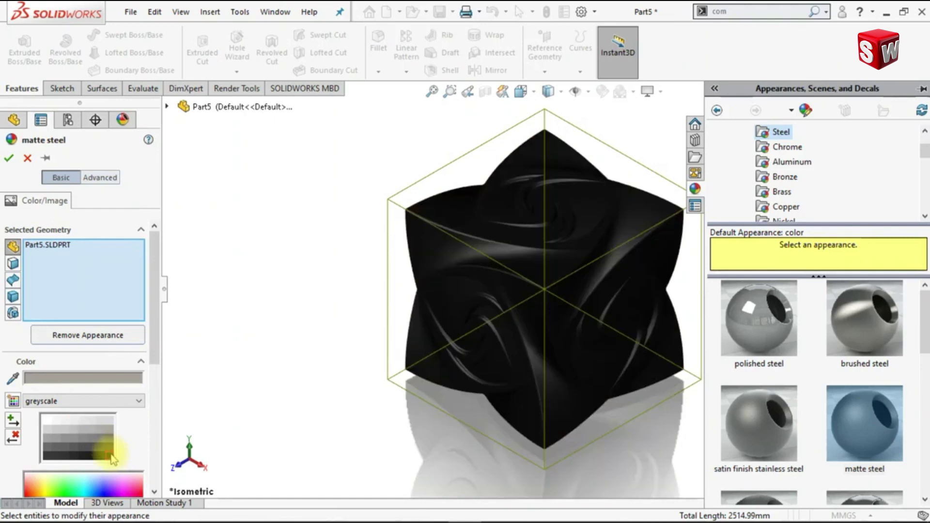
left_click(10, 159)
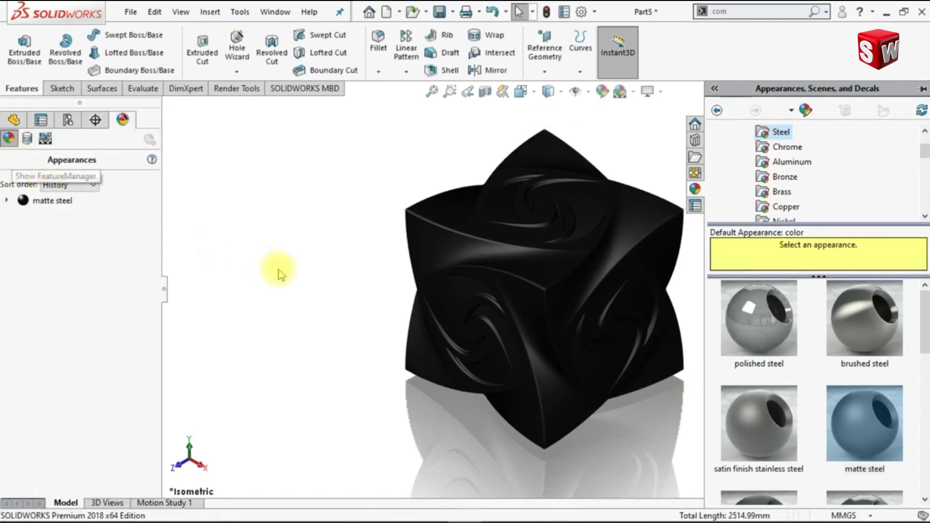
Select all faces tangent to one of the cube's twisted outer faces and open their appearance for editing
right_click(635, 224)
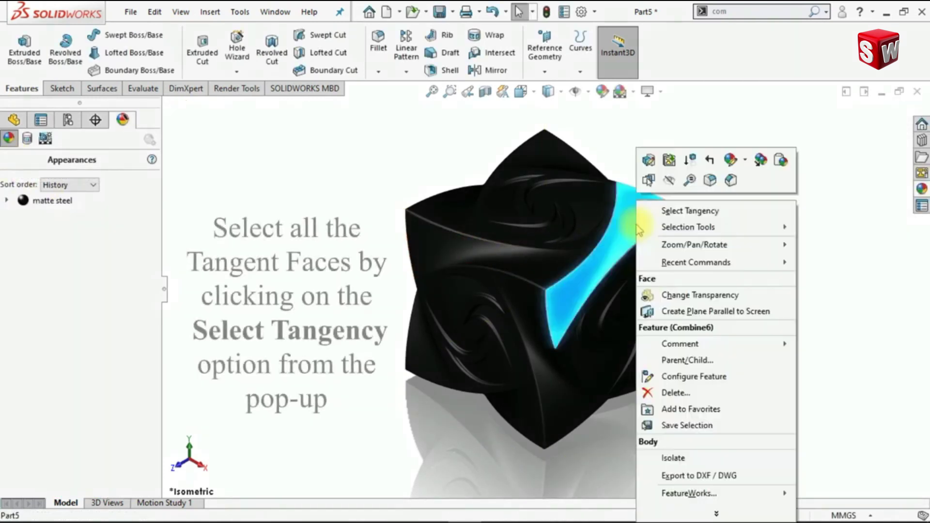
left_click(662, 211)
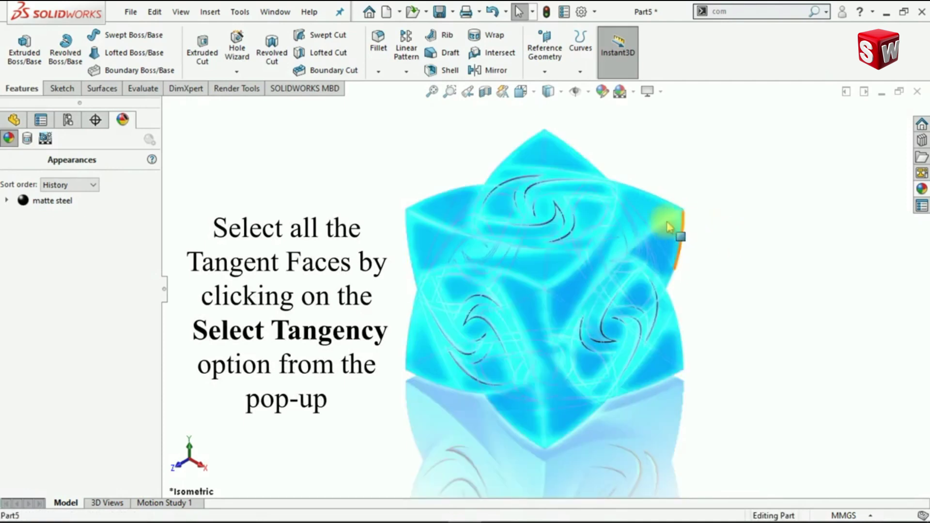
right_click(657, 217)
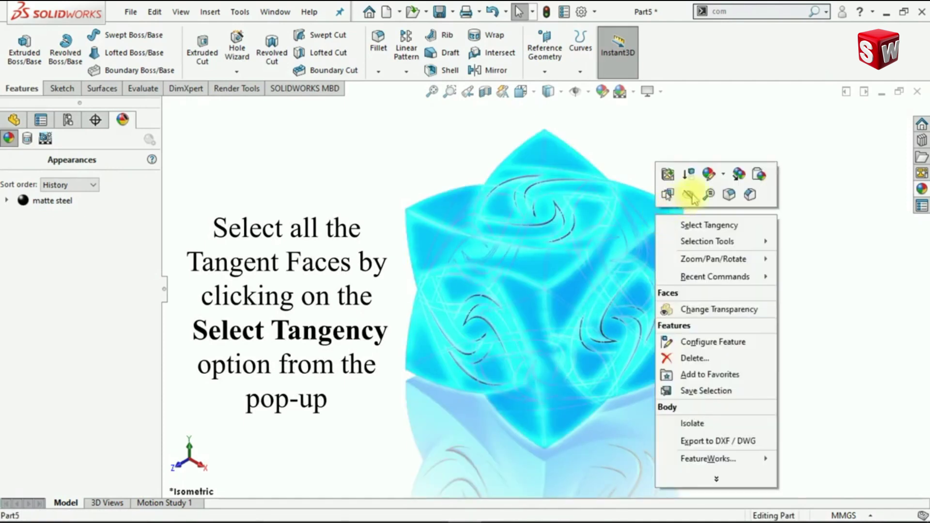
left_click(723, 173)
key("Escape")
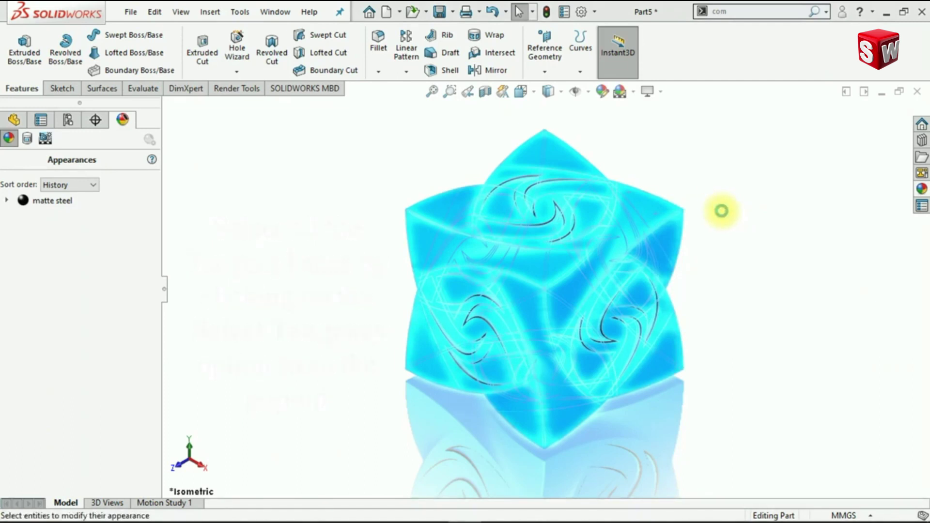
left_click(722, 211)
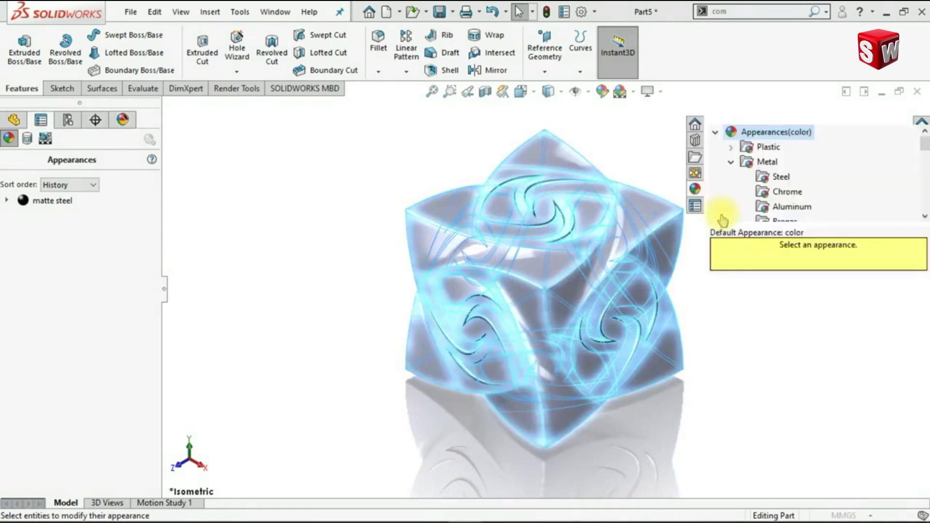
Give the selected faces the matte steel appearance with an off-white color from the greyscale palette
left_click(770, 183)
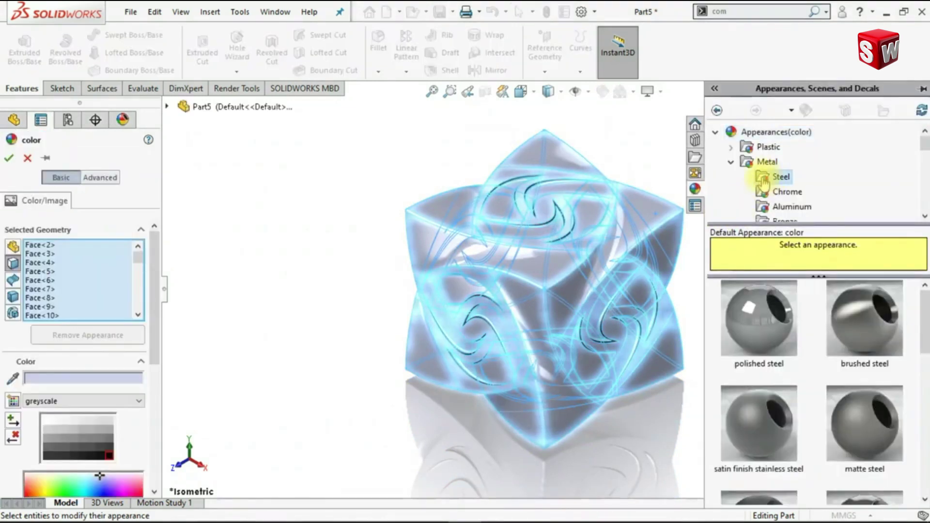
left_click(858, 427)
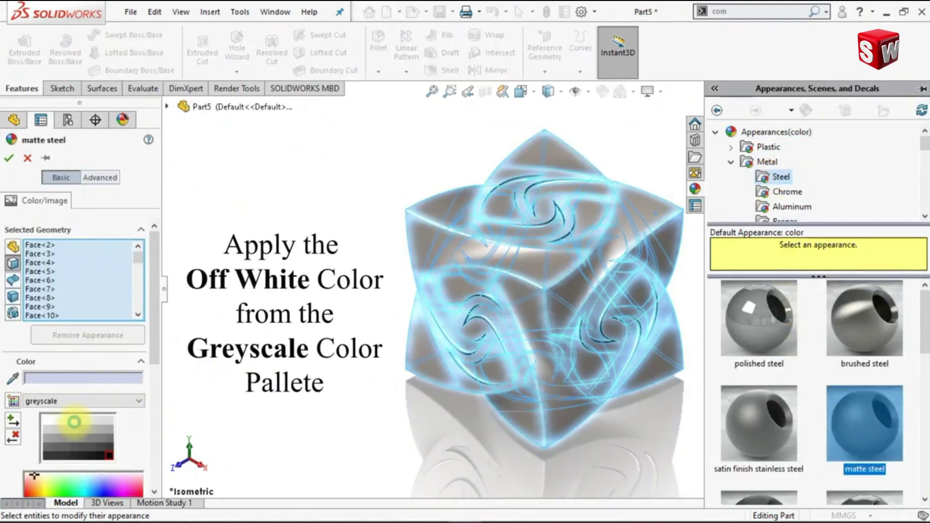
left_click(73, 421)
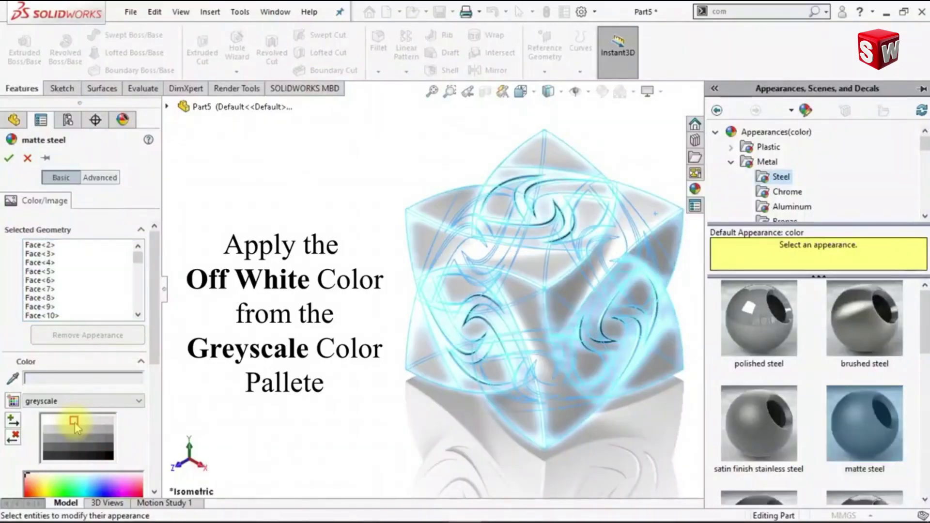
left_click(9, 158)
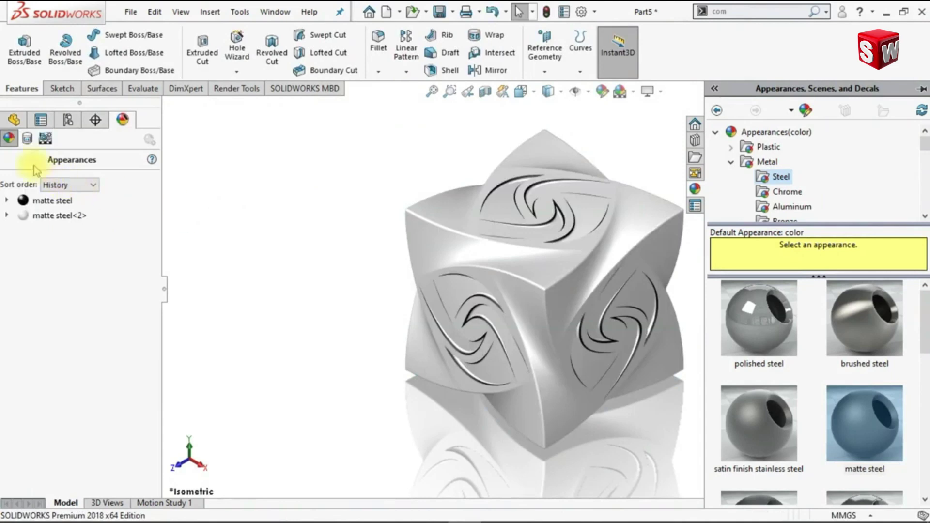
Delete the last fillet feature, Fillet3, from the part
left_click(14, 121)
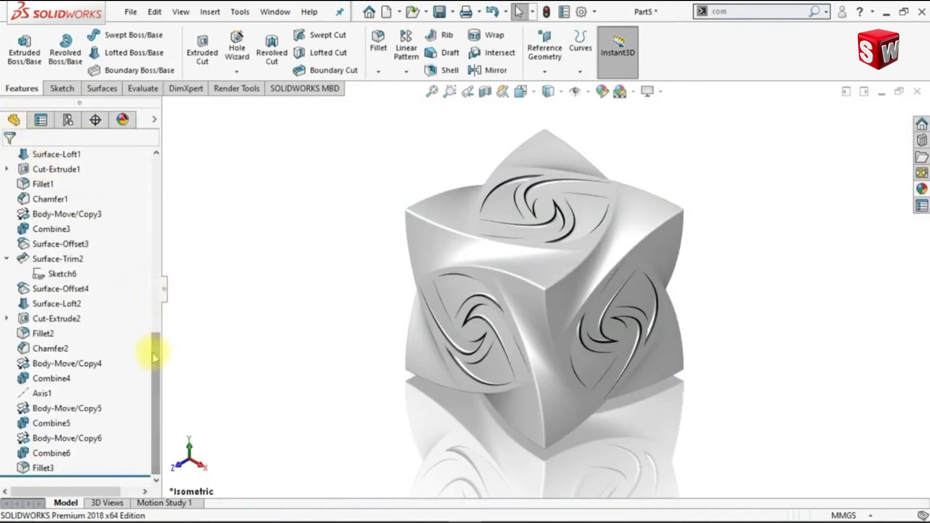
right_click(42, 468)
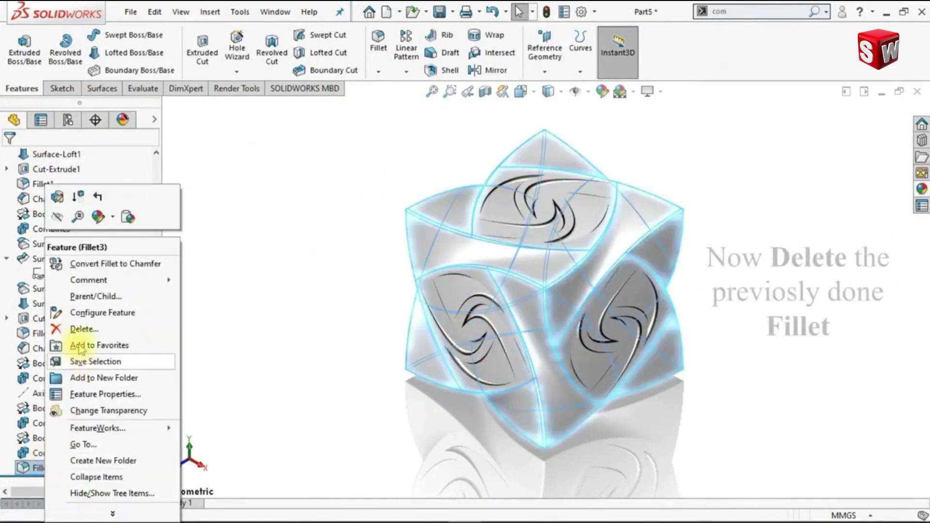
left_click(80, 331)
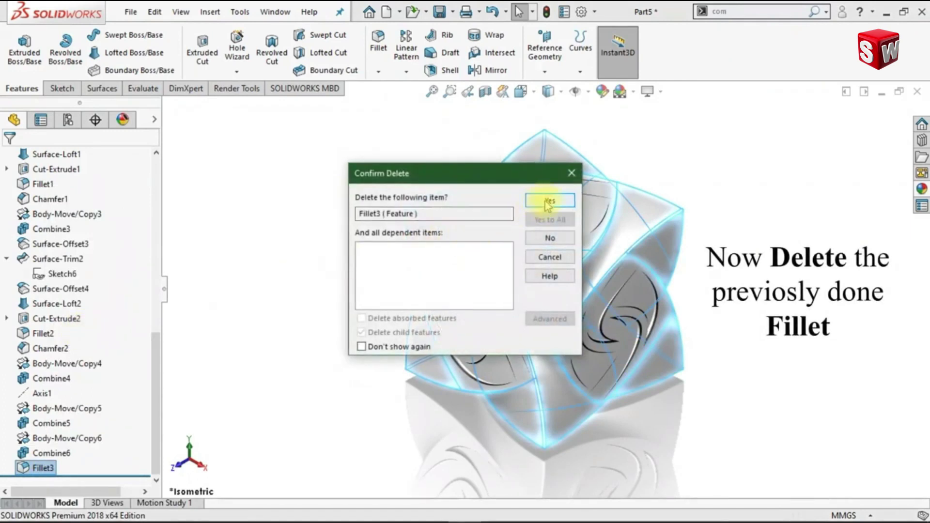
left_click(549, 202)
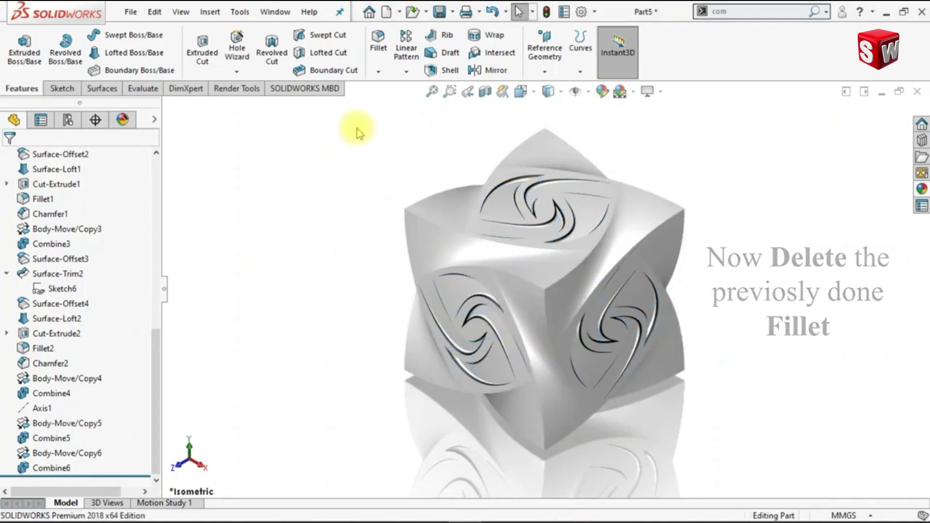
Fillet the same outer edges of the cube, outside the swirl pockets, with a symmetric 1 mm radius
left_click(379, 71)
left_click(382, 89)
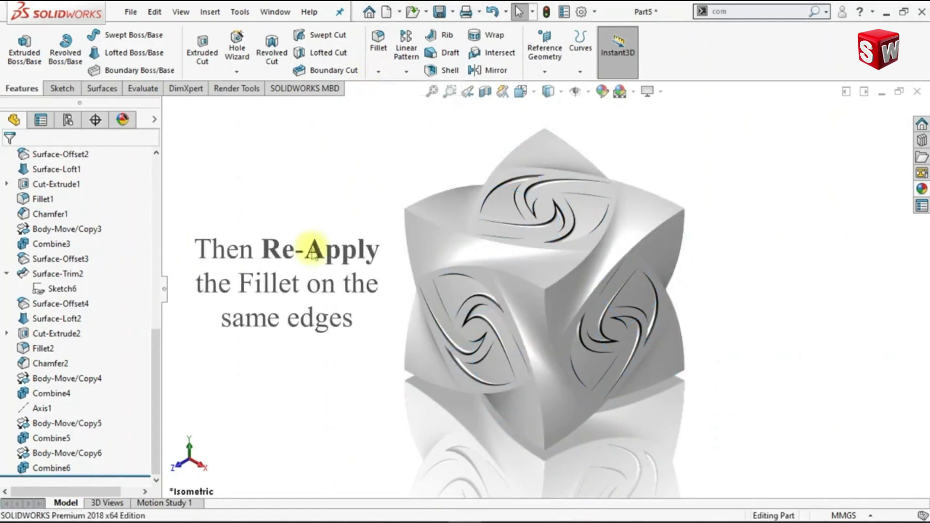
left_click(561, 285)
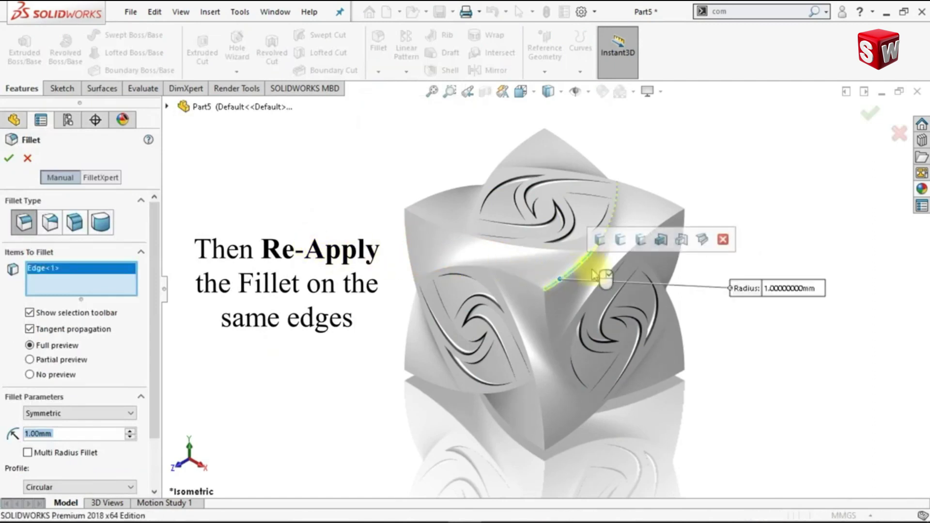
left_click(680, 242)
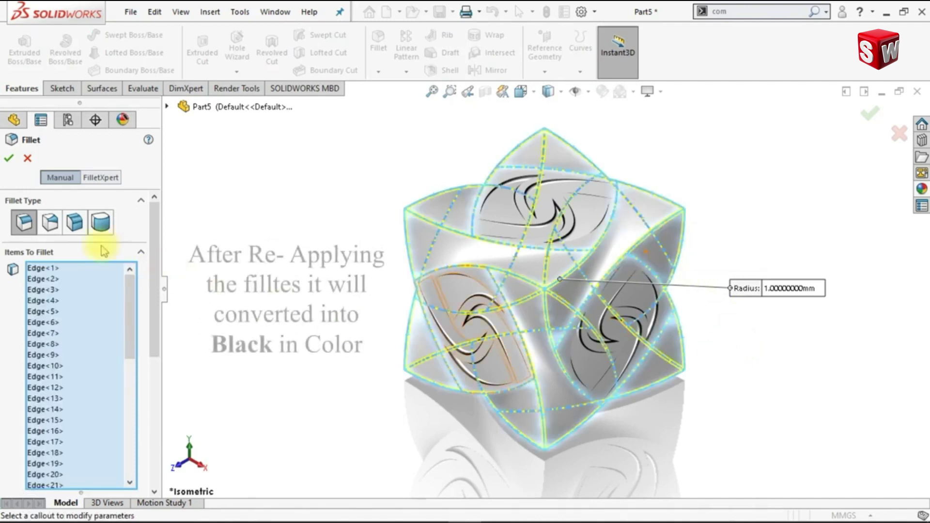
left_click(9, 158)
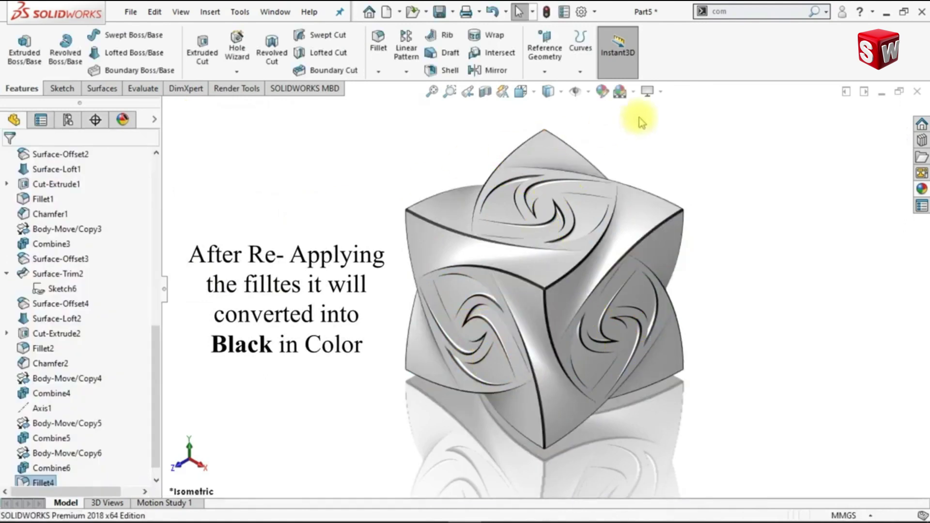
Turn on shadows in shaded mode, perspective and ambient occlusion for the model view
left_click(660, 92)
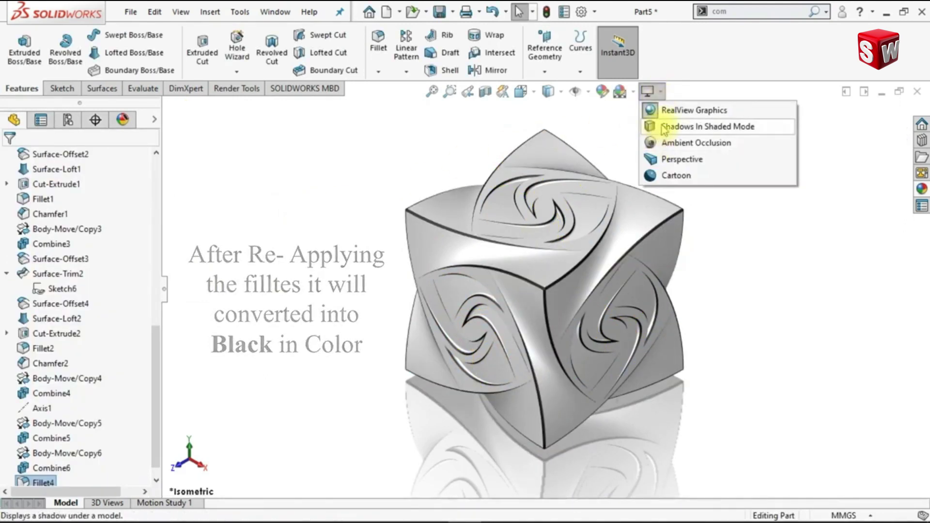
left_click(663, 127)
left_click(649, 92)
left_click(682, 159)
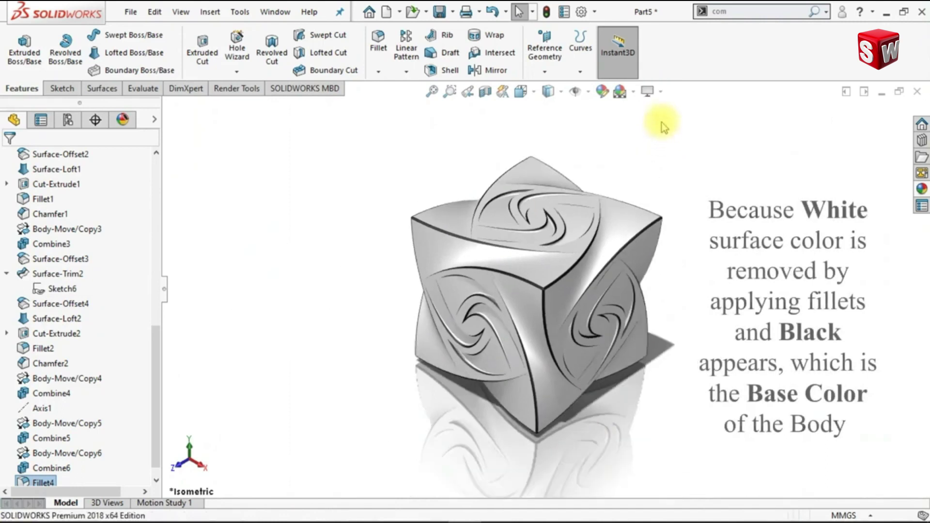
left_click(659, 92)
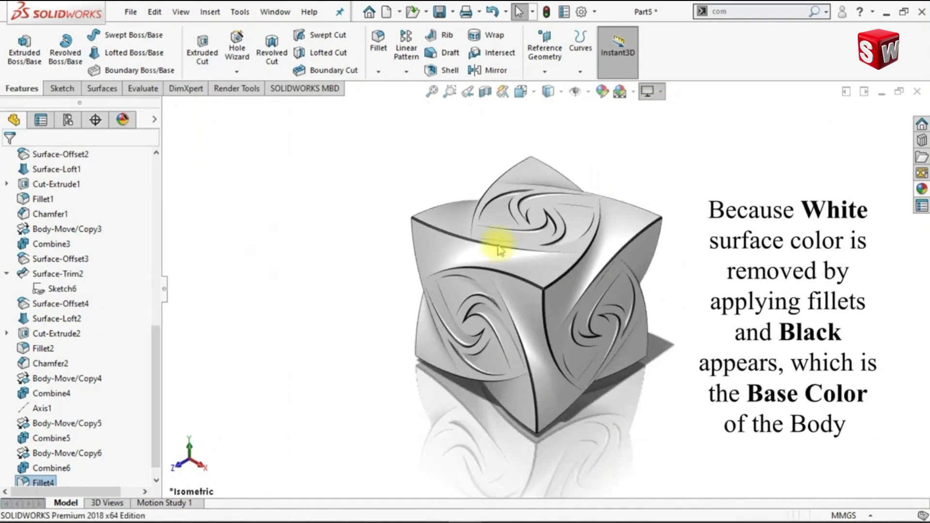
Hide the feature tree and show the finished cube in the isometric view
left_click(164, 290)
key("ctrl+7")
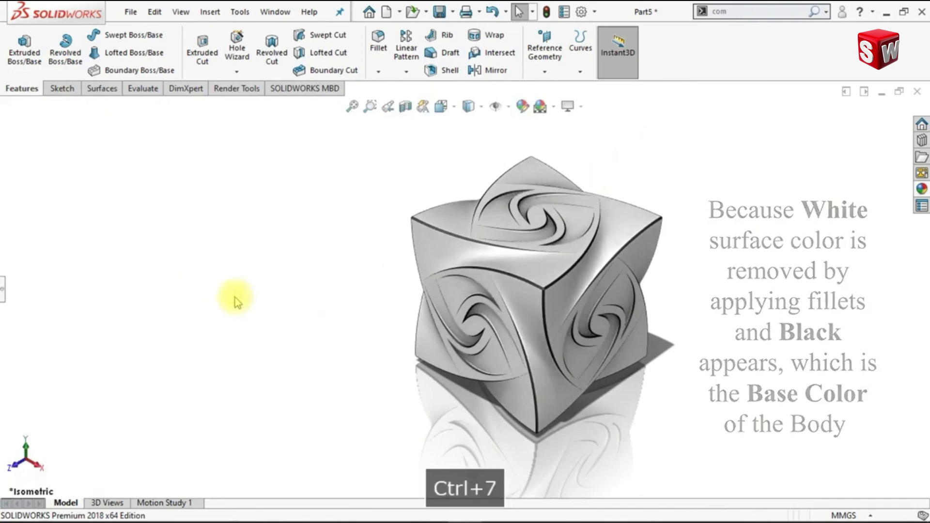
right_click(720, 72)
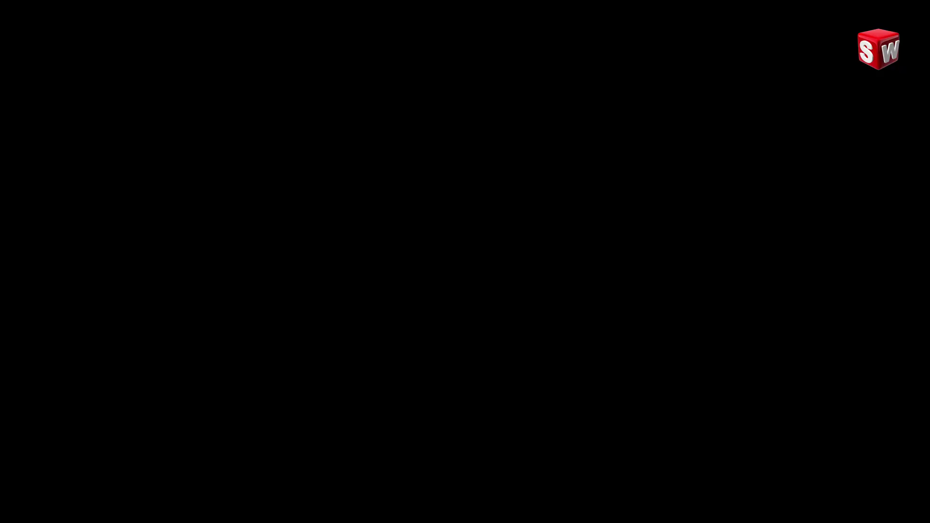